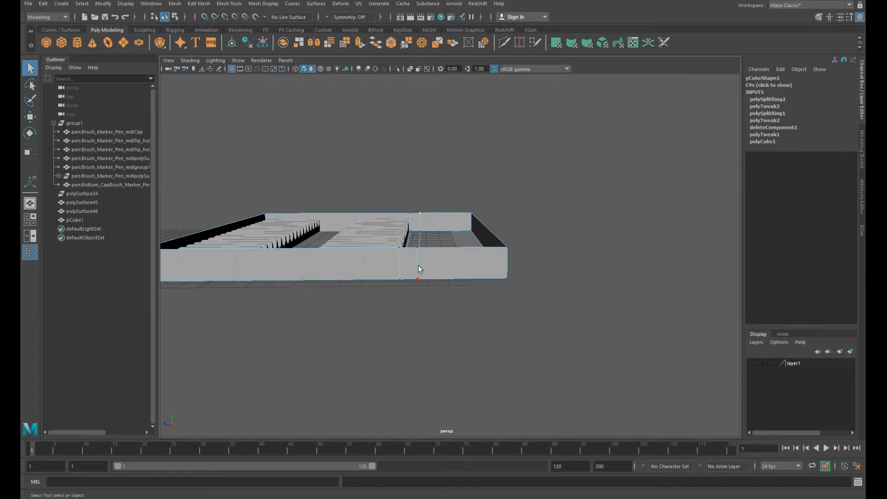
# - Lower the rim vertices of the edge loop beside the pen holder strip on both side walls, forming an angled dip
pyautogui.keyDown('shift'); pyautogui.click(422, 254); pyautogui.keyUp('shift')
pyautogui.press('w')
pyautogui.keyDown('alt'); pyautogui.moveTo(431, 240); pyautogui.dragTo(410, 234); pyautogui.keyUp('alt')
pyautogui.moveTo(466, 188); pyautogui.dragTo(467, 200)
pyautogui.keyDown('alt'); pyautogui.moveTo(466, 208); pyautogui.dragTo(485, 208); pyautogui.keyUp('alt')
pyautogui.keyDown('alt'); pyautogui.moveTo(485, 238); pyautogui.dragTo(546, 255, button='middle'); pyautogui.keyUp('alt')
pyautogui.keyDown('alt'); pyautogui.moveTo(449, 253); pyautogui.dragTo(489, 268, button='right'); pyautogui.keyUp('alt')
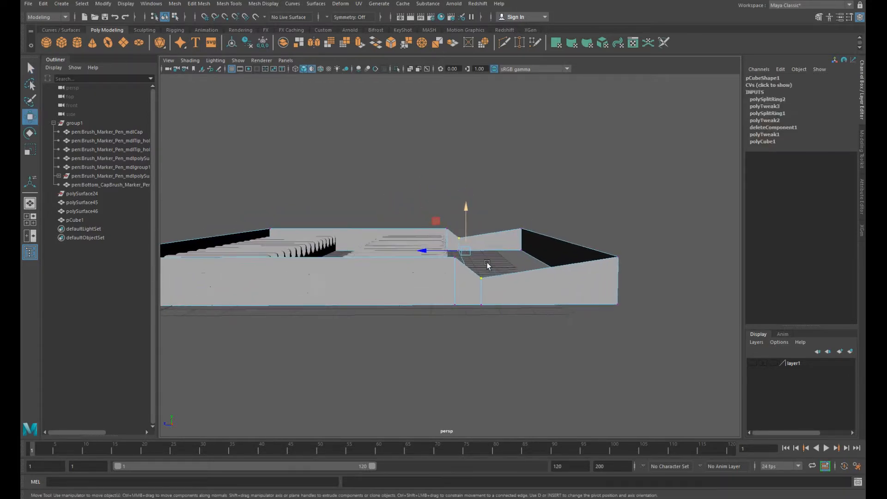
pyautogui.keyDown('alt'); pyautogui.moveTo(489, 268); pyautogui.dragTo(485, 255, button='middle'); pyautogui.keyUp('alt')
pyautogui.keyDown('alt'); pyautogui.moveTo(478, 253); pyautogui.dragTo(493, 257, button='right'); pyautogui.keyUp('alt')
pyautogui.moveTo(464, 198); pyautogui.dragTo(392, 293)
pyautogui.moveTo(383, 297); pyautogui.dragTo(449, 226, button='right')
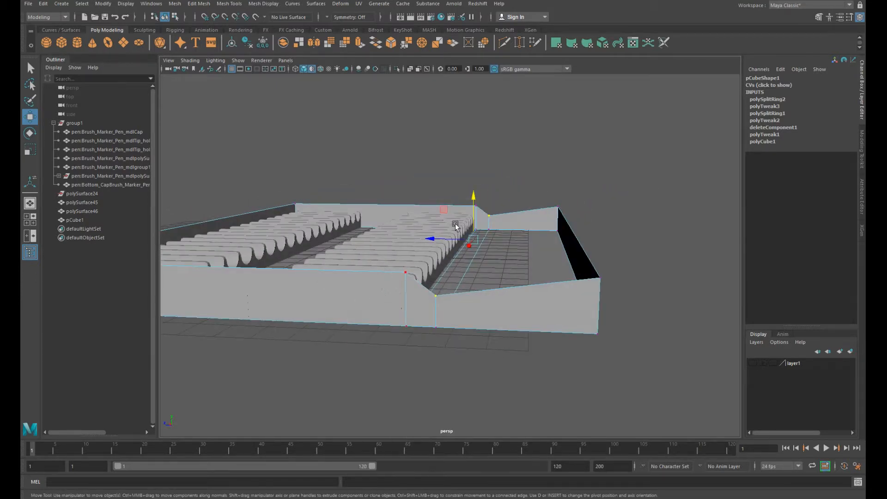
pyautogui.click(496, 169)
pyautogui.keyDown('alt'); pyautogui.moveTo(427, 322); pyautogui.dragTo(438, 310); pyautogui.keyUp('alt')
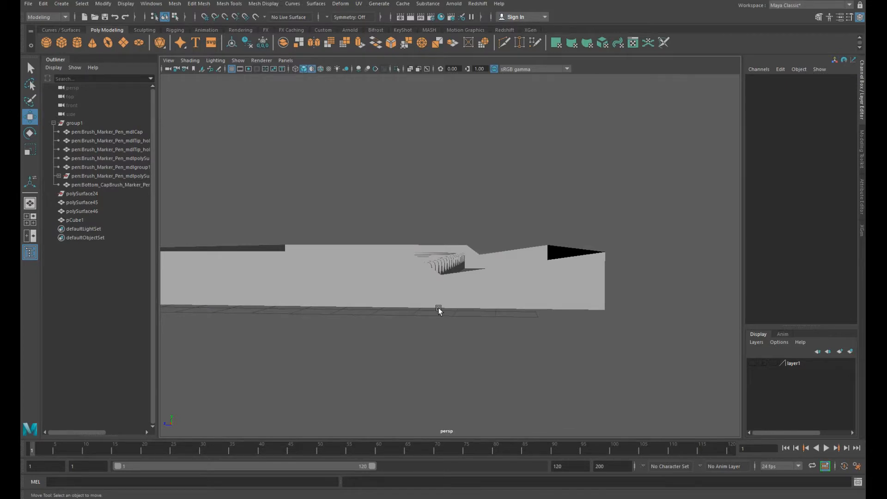
pyautogui.moveTo(460, 246); pyautogui.dragTo(465, 257)
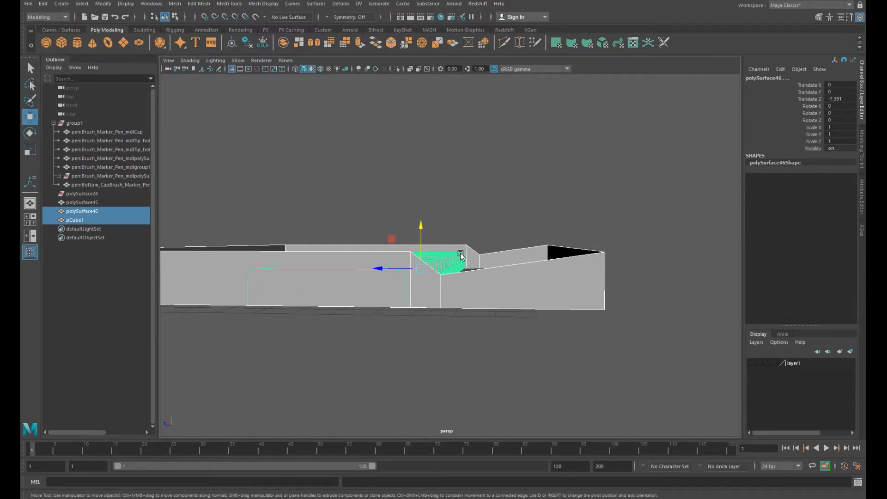
pyautogui.hotkey('ctrl', 'z')
pyautogui.hotkey('ctrl', 'z')
pyautogui.hotkey('ctrl', 'z')
# - In the side view, select the tray's top rim vertices except the dip and lower them to just above the pen holder strips
pyautogui.press('space')
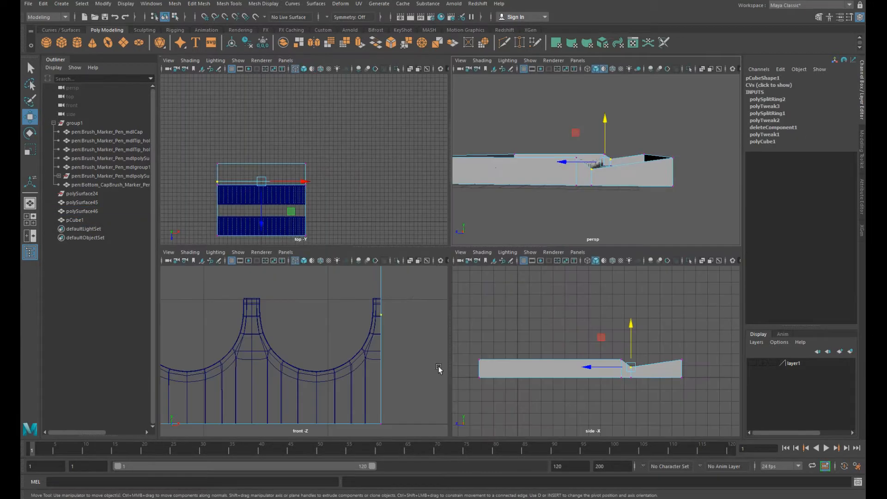
pyautogui.moveTo(471, 344); pyautogui.dragTo(694, 365)
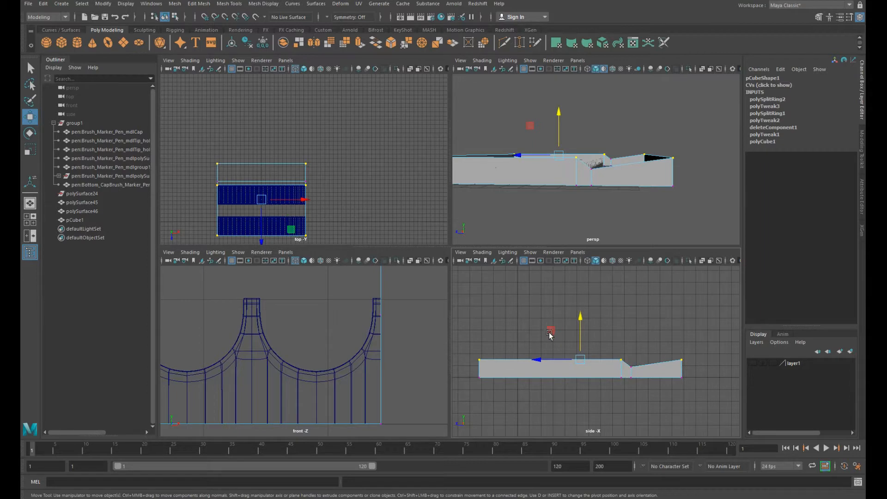
pyautogui.press('4')
pyautogui.scroll(5, 622, 337)
pyautogui.hotkey('alt', 'Down')
pyautogui.hotkey('alt', 'Down')
pyautogui.hotkey('alt', 'Down')
pyautogui.hotkey('alt', 'Down')
pyautogui.hotkey('alt', 'Down')
pyautogui.hotkey('alt', 'Down')
pyautogui.hotkey('alt', 'Down')
pyautogui.hotkey('alt', 'Down')
pyautogui.hotkey('alt', 'Down')
pyautogui.hotkey('alt', 'Down')
pyautogui.hotkey('alt', 'Down')
pyautogui.hotkey('alt', 'Down')
pyautogui.hotkey('alt', 'Down')
pyautogui.hotkey('alt', 'Down')
pyautogui.hotkey('alt', 'Down')
pyautogui.hotkey('alt', 'Down')
pyautogui.hotkey('alt', 'Down')
pyautogui.hotkey('alt', 'Down')
pyautogui.hotkey('alt', 'Down')
pyautogui.hotkey('alt', 'Down')
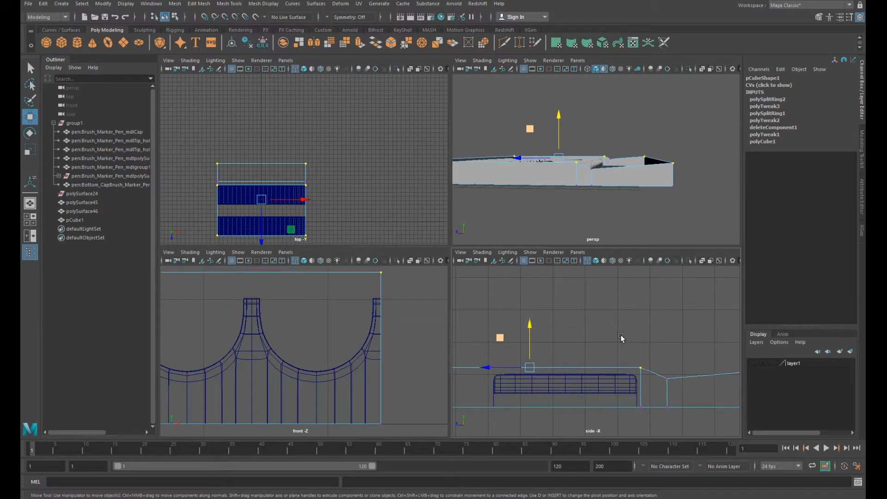
pyautogui.scroll(-4, 656, 334)
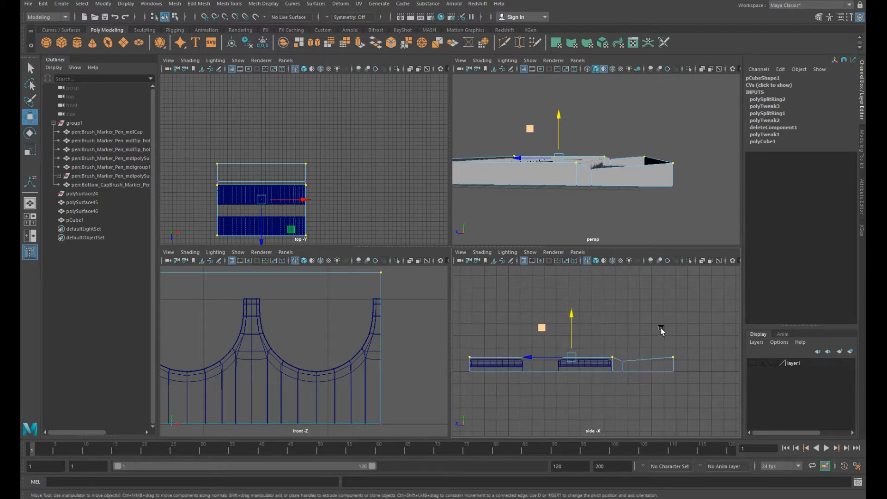
pyautogui.hotkey('alt', 'Up')
pyautogui.hotkey('alt', 'Up')
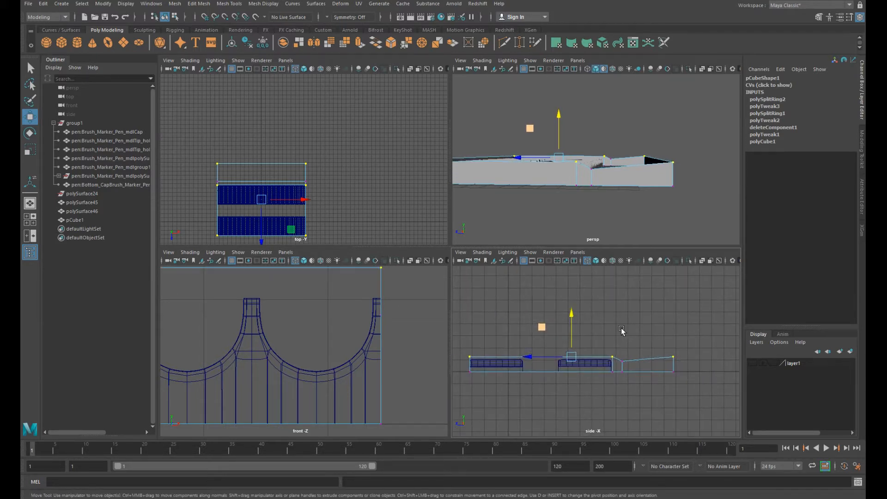
# - Return the tray to object mode and maximise the perspective view
pyautogui.keyDown('alt'); pyautogui.moveTo(621, 208); pyautogui.dragTo(642, 155); pyautogui.keyUp('alt')
pyautogui.rightClick(642, 154)
pyautogui.moveTo(641, 154); pyautogui.dragTo(669, 142, button='right')
pyautogui.click(667, 148)
pyautogui.keyDown('alt'); pyautogui.moveTo(667, 148); pyautogui.dragTo(450, 214); pyautogui.keyUp('alt')
pyautogui.press('space')
# - Hide the grid and turn on multisample anti-aliasing in the perspective view
pyautogui.click(232, 70)
pyautogui.scroll(-4, 351, 185)
pyautogui.keyDown('alt'); pyautogui.moveTo(351, 185); pyautogui.dragTo(376, 182); pyautogui.keyUp('alt')
pyautogui.click(375, 69)
pyautogui.keyDown('alt'); pyautogui.moveTo(473, 196); pyautogui.dragTo(402, 203); pyautogui.keyUp('alt')
pyautogui.keyDown('alt'); pyautogui.moveTo(402, 203); pyautogui.dragTo(564, 228, button='right'); pyautogui.keyUp('alt')
pyautogui.keyDown('alt'); pyautogui.moveTo(563, 226); pyautogui.dragTo(420, 107); pyautogui.keyUp('alt')
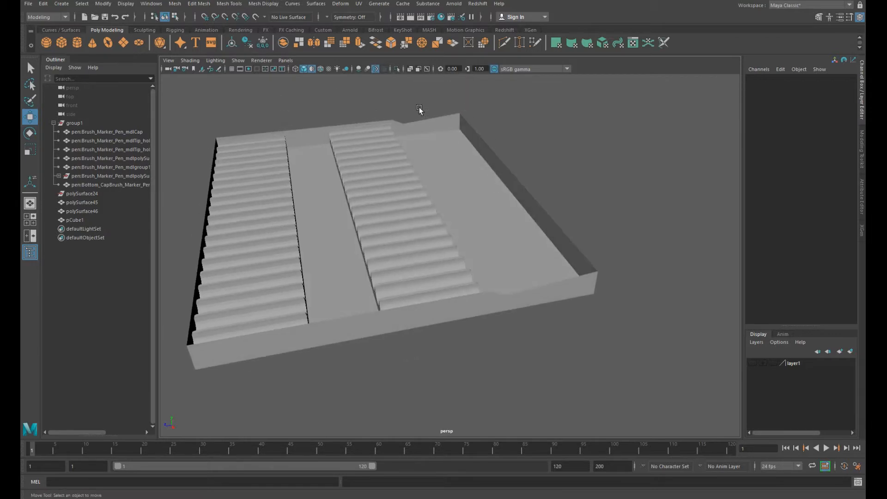
pyautogui.click(359, 71)
pyautogui.moveTo(371, 211)
pyautogui.keyDown('alt'); pyautogui.mouseDown()
pyautogui.moveTo(505, 208)
pyautogui.moveTo(493, 207)
pyautogui.moveTo(496, 220)
pyautogui.moveTo(550, 237)
pyautogui.moveTo(567, 280)
pyautogui.moveTo(527, 264)
pyautogui.moveTo(545, 256)
pyautogui.moveTo(505, 262)
pyautogui.mouseUp(); pyautogui.keyUp('alt')
pyautogui.click(359, 71)
pyautogui.click(527, 264)
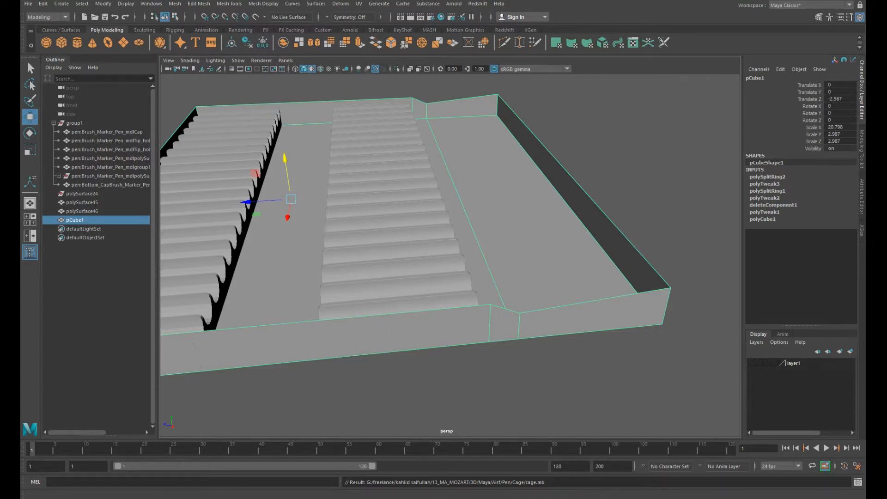
pyautogui.keyDown('alt'); pyautogui.moveTo(518, 268); pyautogui.dragTo(517, 248); pyautogui.keyUp('alt')
pyautogui.moveTo(480, 253); pyautogui.dragTo(475, 235, button='right')
pyautogui.moveTo(438, 231); pyautogui.dragTo(433, 230)
# - Scale the pen holder strip along the tray's outer wall (polySurface45) vertically to about 0.792
pyautogui.keyDown('alt'); pyautogui.moveTo(311, 285); pyautogui.dragTo(354, 290); pyautogui.keyUp('alt')
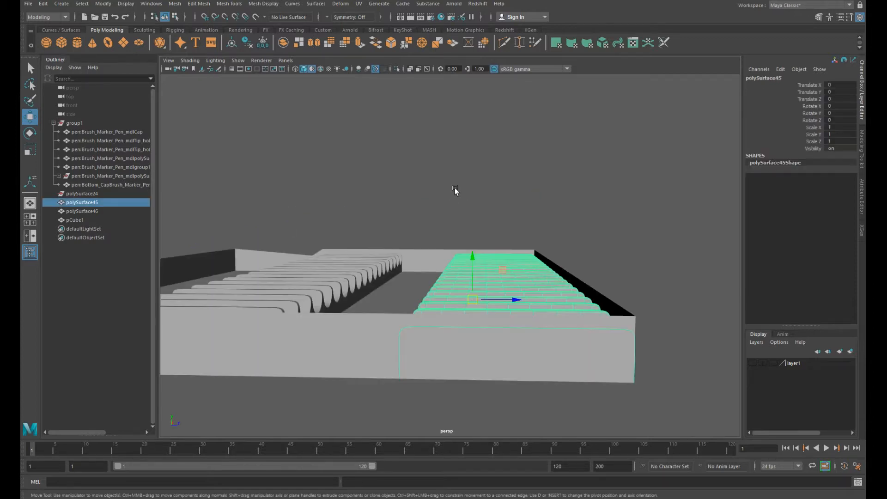
pyautogui.keyDown('alt'); pyautogui.moveTo(454, 190); pyautogui.dragTo(438, 211, button='right'); pyautogui.keyUp('alt')
pyautogui.keyDown('alt'); pyautogui.moveTo(456, 233); pyautogui.dragTo(462, 287); pyautogui.keyUp('alt')
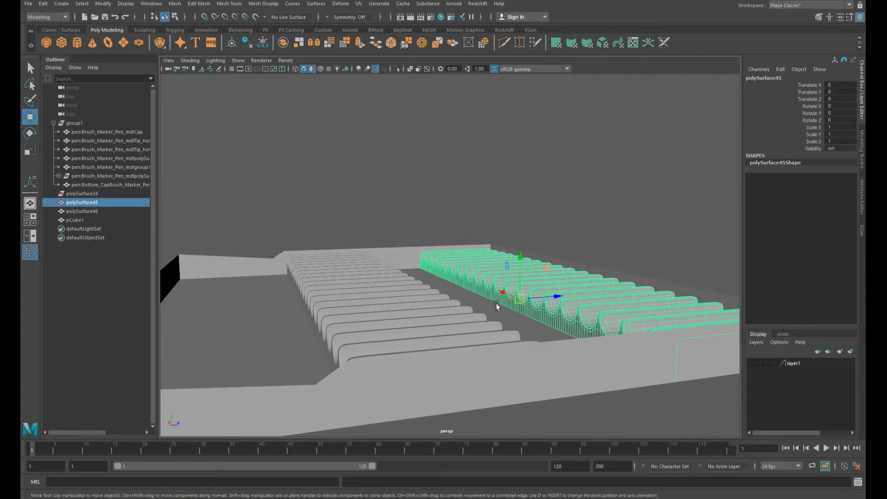
pyautogui.press('r')
pyautogui.keyDown('alt'); pyautogui.moveTo(523, 256); pyautogui.dragTo(409, 262); pyautogui.keyUp('alt')
pyautogui.moveTo(408, 262); pyautogui.dragTo(406, 268, button='middle')
pyautogui.moveTo(407, 268)
pyautogui.keyDown('alt'); pyautogui.mouseDown()
pyautogui.moveTo(431, 266)
pyautogui.moveTo(428, 276)
pyautogui.moveTo(392, 276)
pyautogui.mouseUp(); pyautogui.keyUp('alt')
pyautogui.moveTo(392, 275); pyautogui.dragTo(389, 278, button='middle')
pyautogui.keyDown('alt'); pyautogui.moveTo(432, 266); pyautogui.dragTo(463, 267); pyautogui.keyUp('alt')
pyautogui.moveTo(461, 268); pyautogui.dragTo(459, 271, button='middle')
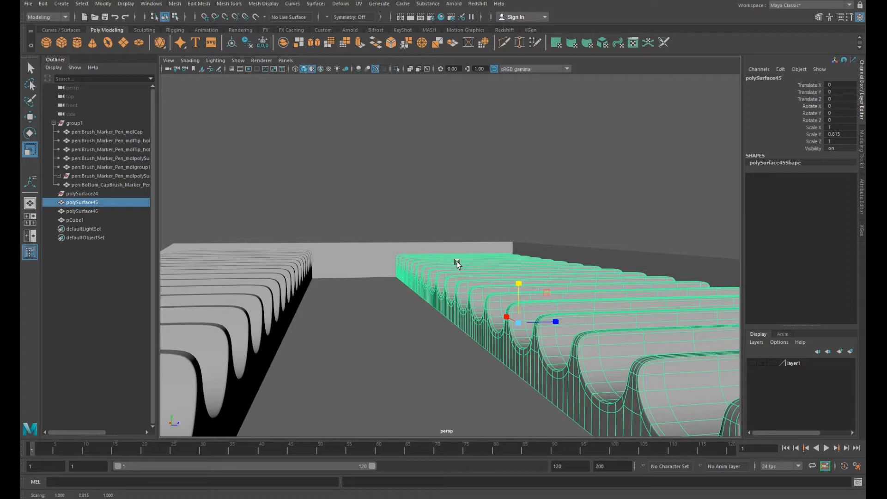
pyautogui.moveTo(456, 261); pyautogui.dragTo(456, 268, button='middle')
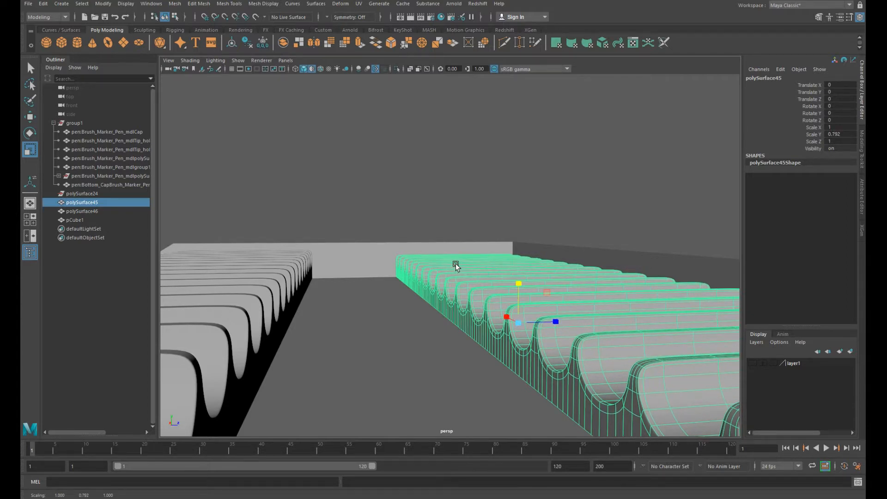
pyautogui.keyDown('alt'); pyautogui.moveTo(456, 262); pyautogui.dragTo(520, 254); pyautogui.keyUp('alt')
# - Set the Scale Y of the polySurface45 strip to 0.79
pyautogui.doubleClick(852, 134)
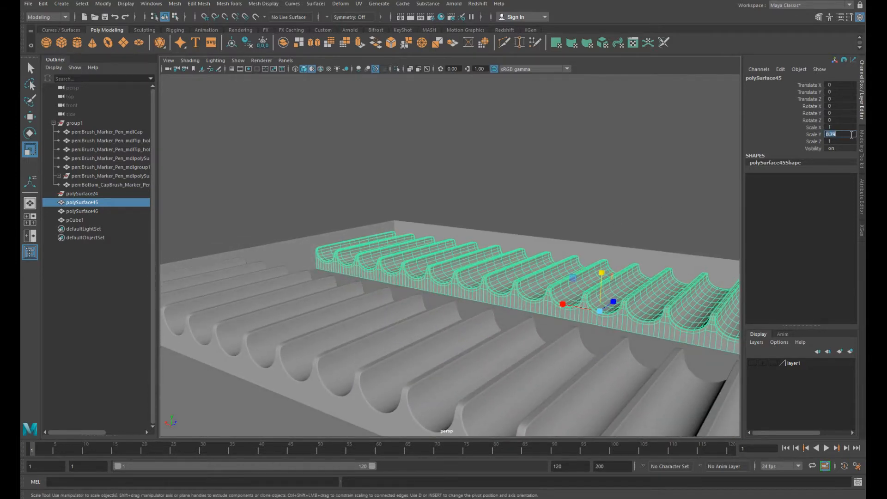
pyautogui.keyDown('alt'); pyautogui.moveTo(603, 346); pyautogui.dragTo(491, 352); pyautogui.keyUp('alt')
pyautogui.click(491, 352)
pyautogui.keyDown('alt'); pyautogui.moveTo(411, 305); pyautogui.dragTo(362, 307); pyautogui.keyUp('alt')
pyautogui.click(356, 249)
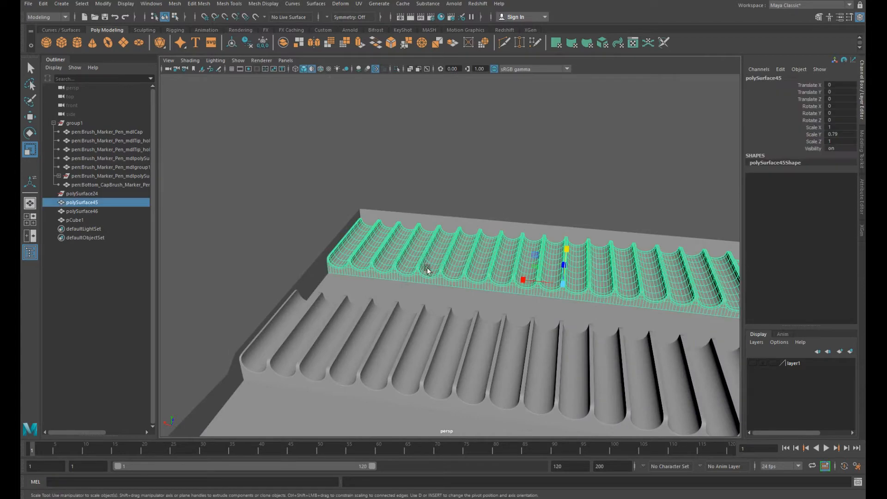
pyautogui.click(345, 140)
# - Isolate both pen holder strips in the viewport and save the scene
pyautogui.keyDown('alt'); pyautogui.moveTo(536, 228); pyautogui.dragTo(369, 237); pyautogui.keyUp('alt')
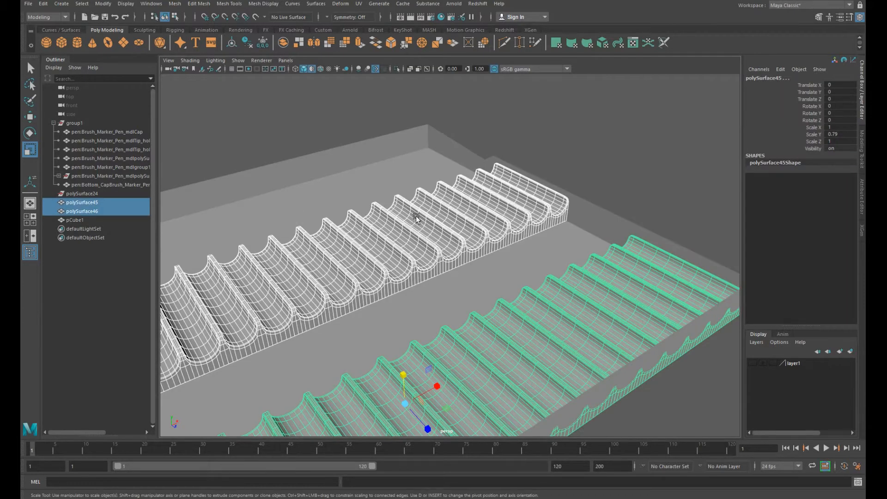
pyautogui.press('f')
pyautogui.hotkey('ctrl', '1')
pyautogui.keyDown('alt'); pyautogui.moveTo(420, 224); pyautogui.dragTo(439, 267); pyautogui.keyUp('alt')
pyautogui.keyDown('alt'); pyautogui.moveTo(439, 267); pyautogui.dragTo(578, 307, button='right'); pyautogui.keyUp('alt')
pyautogui.keyDown('alt'); pyautogui.moveTo(578, 307); pyautogui.dragTo(605, 303); pyautogui.keyUp('alt')
pyautogui.click(439, 299)
pyautogui.keyDown('alt'); pyautogui.moveTo(439, 299); pyautogui.dragTo(484, 253); pyautogui.keyUp('alt')
pyautogui.keyDown('alt'); pyautogui.moveTo(574, 247); pyautogui.dragTo(457, 240, button='right'); pyautogui.keyUp('alt')
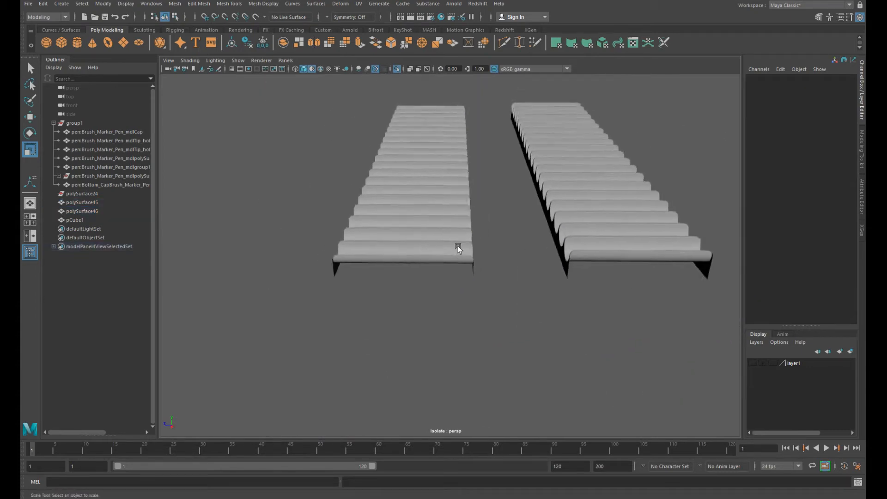
pyautogui.keyDown('alt'); pyautogui.moveTo(457, 240); pyautogui.dragTo(423, 280, button='middle'); pyautogui.keyUp('alt')
pyautogui.hotkey('ctrl', 's')
# - Combine the two pen holder strips into a single mesh
pyautogui.keyDown('alt'); pyautogui.moveTo(432, 302); pyautogui.dragTo(372, 284); pyautogui.keyUp('alt')
pyautogui.keyDown('alt'); pyautogui.moveTo(372, 284); pyautogui.dragTo(476, 305, button='right'); pyautogui.keyUp('alt')
pyautogui.click(406, 292)
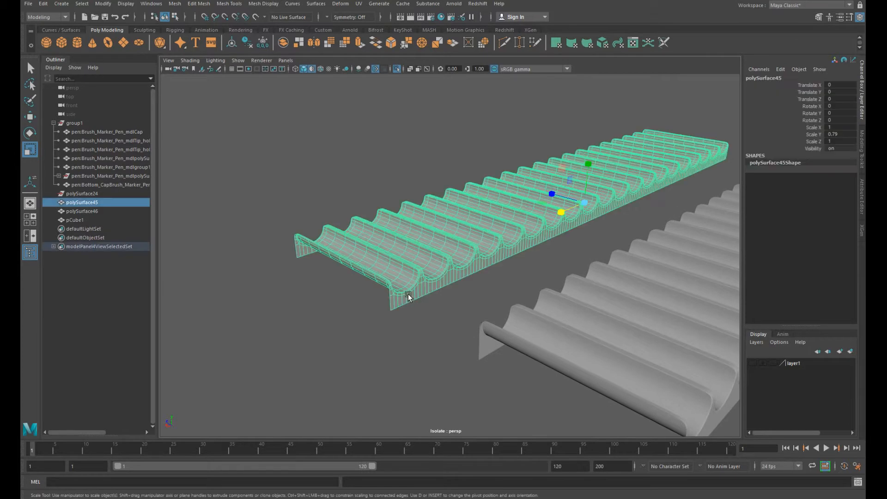
pyautogui.moveTo(411, 304); pyautogui.dragTo(411, 281, button='right')
pyautogui.keyDown('alt'); pyautogui.moveTo(403, 323); pyautogui.dragTo(428, 301, button='right'); pyautogui.keyUp('alt')
pyautogui.keyDown('alt'); pyautogui.moveTo(428, 301); pyautogui.dragTo(440, 290, button='middle'); pyautogui.keyUp('alt')
pyautogui.moveTo(418, 266); pyautogui.dragTo(427, 263, button='right')
pyautogui.keyDown('shift'); pyautogui.click(589, 335); pyautogui.keyUp('shift')
pyautogui.keyDown('shift'); pyautogui.moveTo(514, 251); pyautogui.dragTo(517, 408, button='right'); pyautogui.keyUp('shift')
pyautogui.keyDown('alt'); pyautogui.moveTo(456, 318); pyautogui.dragTo(408, 305); pyautogui.keyUp('alt')
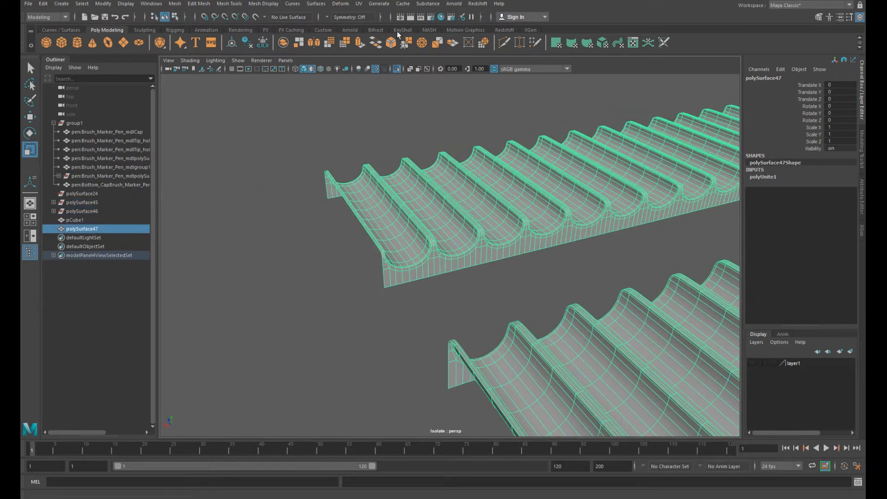
# - Delete the combined mesh's history, freeze its transformations and centre its pivot
pyautogui.click(324, 30)
pyautogui.click(46, 41)
pyautogui.click(61, 41)
pyautogui.click(74, 41)
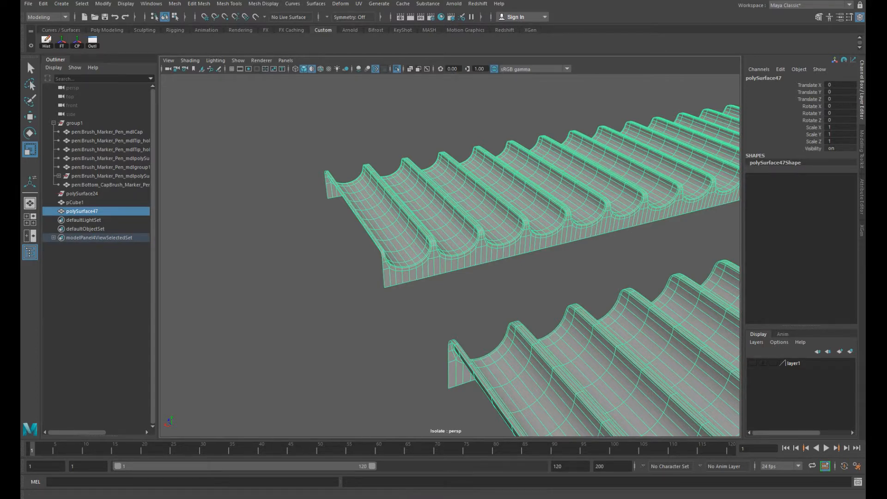
# - Bridge the facing bottom corner edges of the two strips across the gap at one end
pyautogui.keyDown('alt'); pyautogui.moveTo(412, 213); pyautogui.dragTo(406, 252); pyautogui.keyUp('alt')
pyautogui.keyDown('alt'); pyautogui.moveTo(406, 252); pyautogui.dragTo(450, 275, button='right'); pyautogui.keyUp('alt')
pyautogui.keyDown('alt'); pyautogui.moveTo(450, 275); pyautogui.dragTo(487, 249, button='middle'); pyautogui.keyUp('alt')
pyautogui.moveTo(437, 238); pyautogui.dragTo(436, 211, button='right')
pyautogui.keyDown('alt'); pyautogui.moveTo(665, 291); pyautogui.dragTo(466, 291, button='right'); pyautogui.keyUp('alt')
pyautogui.keyDown('alt'); pyautogui.moveTo(467, 292); pyautogui.dragTo(542, 247); pyautogui.keyUp('alt')
pyautogui.keyDown('alt'); pyautogui.moveTo(542, 247); pyautogui.dragTo(623, 280, button='right'); pyautogui.keyUp('alt')
pyautogui.keyDown('alt'); pyautogui.moveTo(623, 279); pyautogui.dragTo(488, 251); pyautogui.keyUp('alt')
pyautogui.keyDown('shift'); pyautogui.click(468, 208); pyautogui.keyUp('shift')
pyautogui.keyDown('shift'); pyautogui.moveTo(538, 228); pyautogui.dragTo(545, 333, button='right'); pyautogui.keyUp('shift')
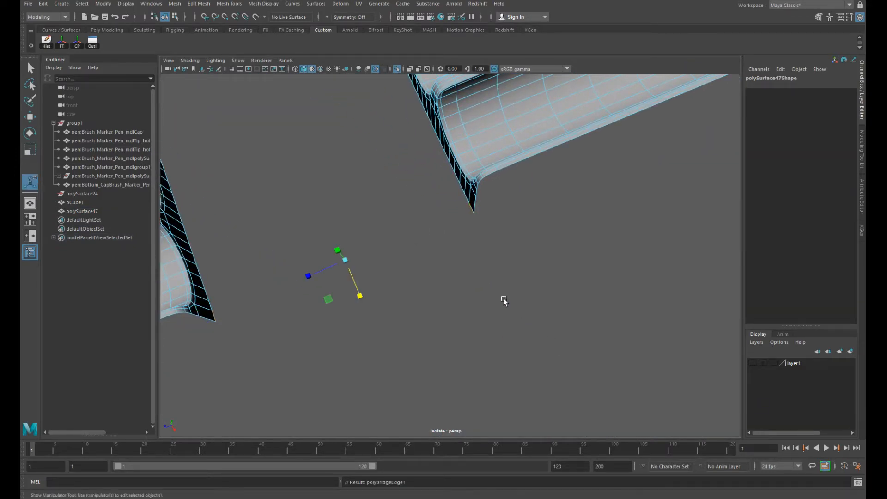
pyautogui.keyDown('alt'); pyautogui.moveTo(534, 260); pyautogui.dragTo(453, 224); pyautogui.keyUp('alt')
pyautogui.press('1')
# - Bridge the facing bottom corner edges of the two strips at the opposite end of the gap
pyautogui.keyDown('alt'); pyautogui.moveTo(467, 228); pyautogui.dragTo(411, 226, button='right'); pyautogui.keyUp('alt')
pyautogui.keyDown('alt'); pyautogui.moveTo(411, 226); pyautogui.dragTo(461, 234); pyautogui.keyUp('alt')
pyautogui.keyDown('alt'); pyautogui.moveTo(268, 233); pyautogui.dragTo(459, 275, button='middle'); pyautogui.keyUp('alt')
pyautogui.keyDown('alt'); pyautogui.moveTo(459, 275); pyautogui.dragTo(522, 289, button='right'); pyautogui.keyUp('alt')
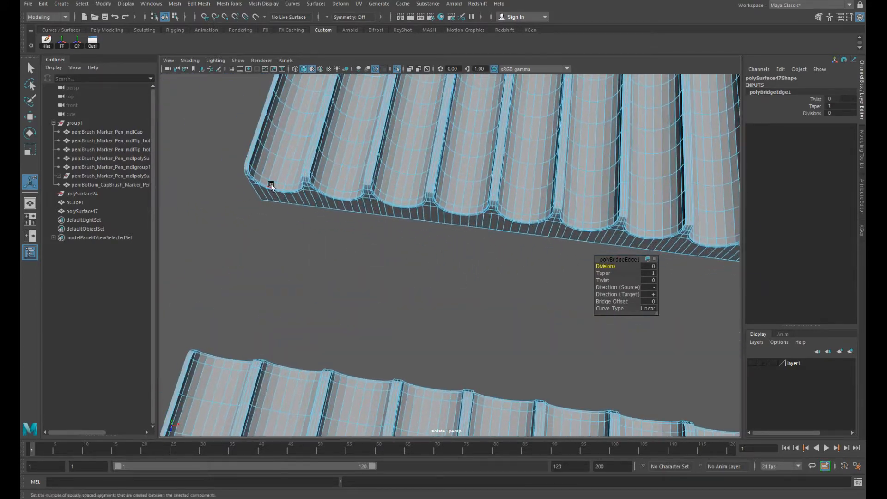
pyautogui.click(242, 273)
pyautogui.keyDown('alt'); pyautogui.moveTo(243, 273); pyautogui.dragTo(530, 347); pyautogui.keyUp('alt')
pyautogui.keyDown('shift'); pyautogui.click(561, 338); pyautogui.keyUp('shift')
pyautogui.press('g')
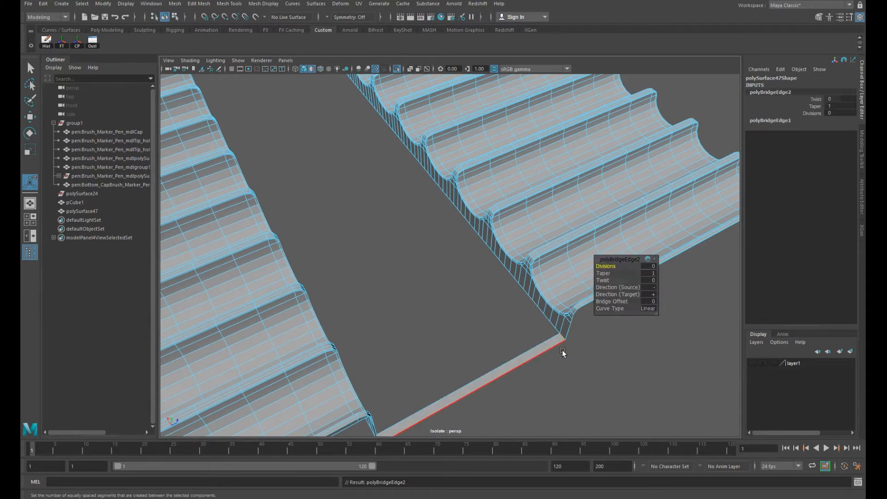
# - Bridge the facing bottom border edges of the strips to fill the gap with a flat floor, and return to object mode
pyautogui.click(546, 322)
pyautogui.keyDown('alt'); pyautogui.moveTo(546, 363); pyautogui.dragTo(509, 314); pyautogui.keyUp('alt')
pyautogui.keyDown('alt'); pyautogui.moveTo(509, 315); pyautogui.dragTo(478, 365, button='right'); pyautogui.keyUp('alt')
pyautogui.keyDown('alt'); pyautogui.moveTo(478, 365); pyautogui.dragTo(369, 194, button='middle'); pyautogui.keyUp('alt')
pyautogui.keyDown('alt'); pyautogui.moveTo(369, 194); pyautogui.dragTo(579, 295, button='right'); pyautogui.keyUp('alt')
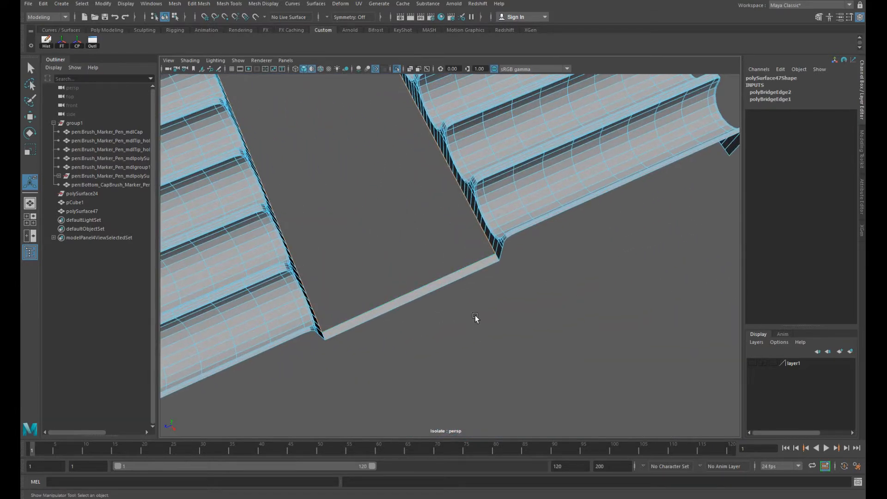
pyautogui.press('g')
pyautogui.keyDown('alt'); pyautogui.moveTo(505, 313); pyautogui.dragTo(432, 310, button='right'); pyautogui.keyUp('alt')
pyautogui.keyDown('alt'); pyautogui.moveTo(432, 310); pyautogui.dragTo(426, 254); pyautogui.keyUp('alt')
pyautogui.rightClick(434, 160)
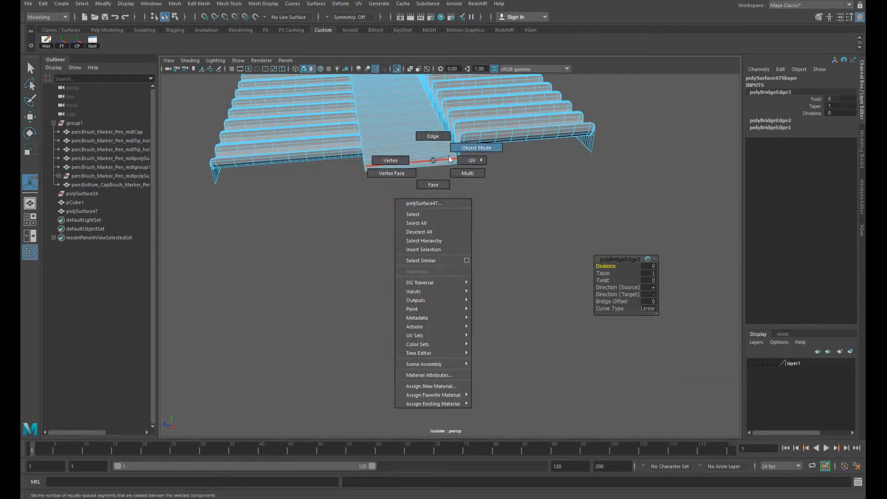
pyautogui.moveTo(434, 160); pyautogui.dragTo(476, 148, button='right')
pyautogui.press('q')
pyautogui.click(503, 206)
# - Examine the floor joining the two strips from several angles
pyautogui.press('f')
pyautogui.keyDown('alt'); pyautogui.moveTo(451, 259); pyautogui.dragTo(381, 295); pyautogui.keyUp('alt')
pyautogui.keyDown('alt'); pyautogui.moveTo(381, 296); pyautogui.dragTo(429, 297, button='right'); pyautogui.keyUp('alt')
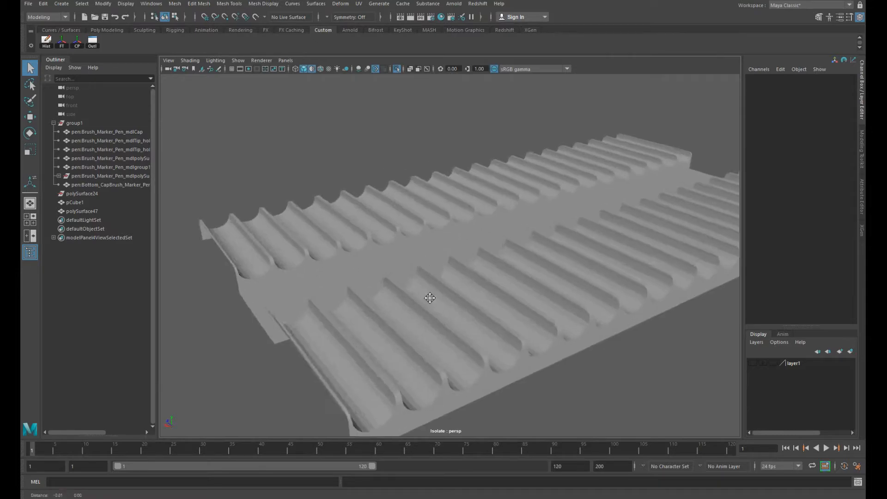
pyautogui.keyDown('alt'); pyautogui.moveTo(429, 297); pyautogui.dragTo(443, 276); pyautogui.keyUp('alt')
pyautogui.keyDown('alt'); pyautogui.moveTo(437, 275); pyautogui.dragTo(390, 266, button='right'); pyautogui.keyUp('alt')
pyautogui.keyDown('alt'); pyautogui.moveTo(390, 266); pyautogui.dragTo(349, 278); pyautogui.keyUp('alt')
pyautogui.click(420, 272)
pyautogui.keyDown('alt'); pyautogui.moveTo(420, 273); pyautogui.dragTo(418, 240); pyautogui.keyUp('alt')
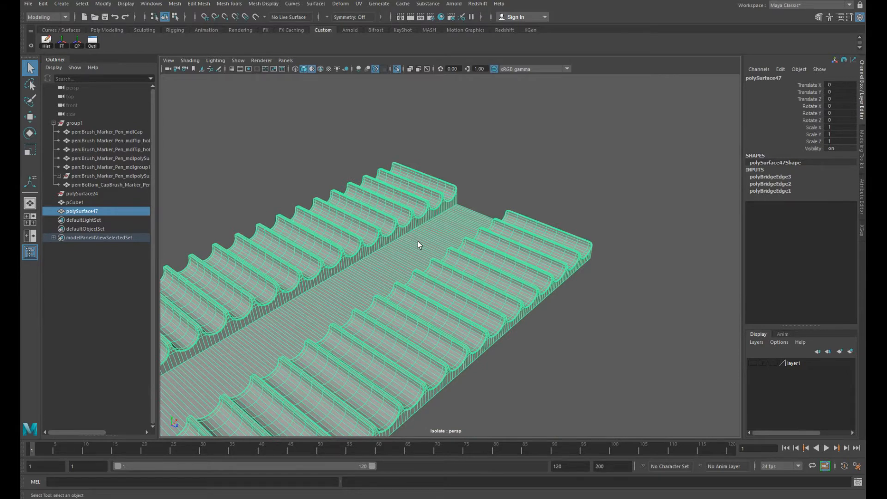
pyautogui.click(516, 155)
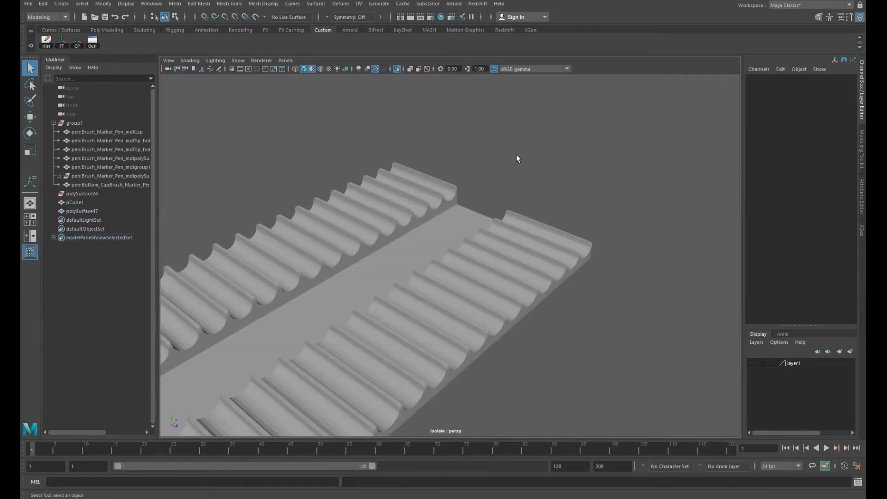
# - Preview the joined mesh with smoothing, return it to the unsmoothed display, and inspect the end of the strips
pyautogui.click(455, 283)
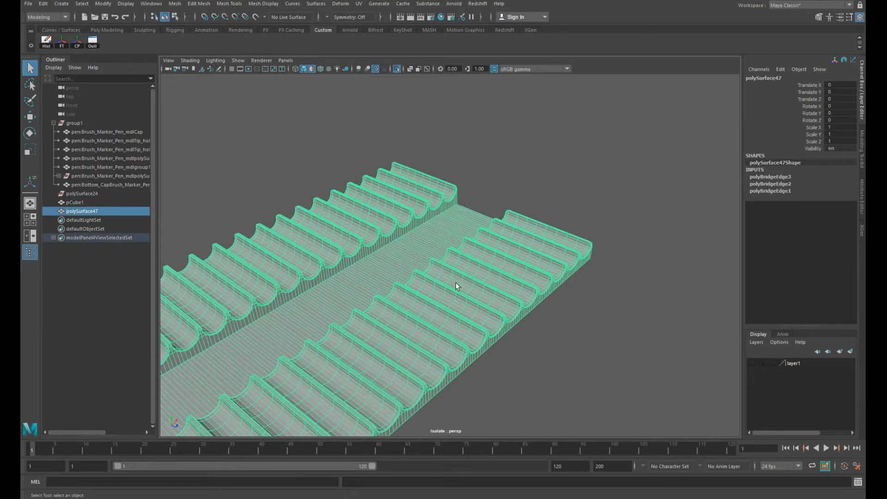
pyautogui.keyDown('alt'); pyautogui.moveTo(470, 268); pyautogui.dragTo(499, 309); pyautogui.keyUp('alt')
pyautogui.keyDown('alt'); pyautogui.moveTo(499, 309); pyautogui.dragTo(610, 254, button='middle'); pyautogui.keyUp('alt')
pyautogui.keyDown('alt'); pyautogui.moveTo(431, 283); pyautogui.dragTo(657, 319); pyautogui.keyUp('alt')
pyautogui.press('3')
pyautogui.click(585, 384)
pyautogui.keyDown('alt'); pyautogui.moveTo(545, 369); pyautogui.dragTo(420, 334, button='right'); pyautogui.keyUp('alt')
pyautogui.keyDown('alt'); pyautogui.moveTo(419, 334); pyautogui.dragTo(372, 356); pyautogui.keyUp('alt')
pyautogui.click(430, 318)
pyautogui.press('1')
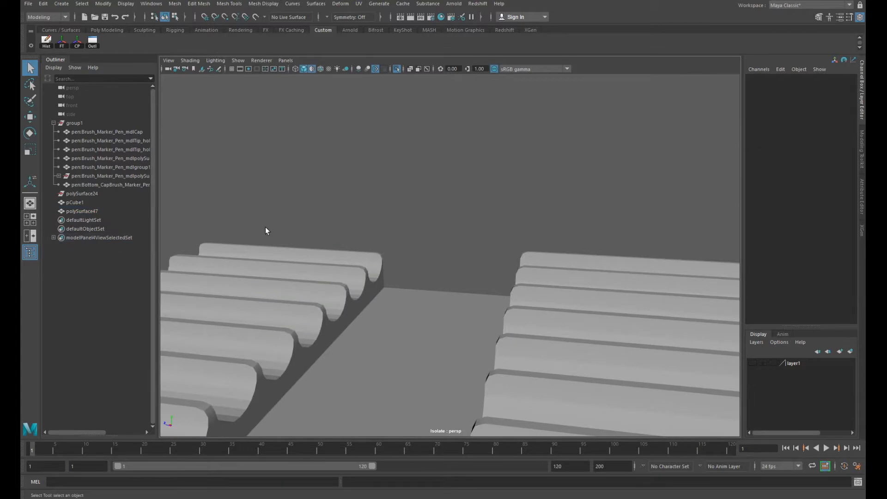
pyautogui.keyDown('alt'); pyautogui.moveTo(265, 226); pyautogui.dragTo(365, 259); pyautogui.keyUp('alt')
pyautogui.click(379, 241)
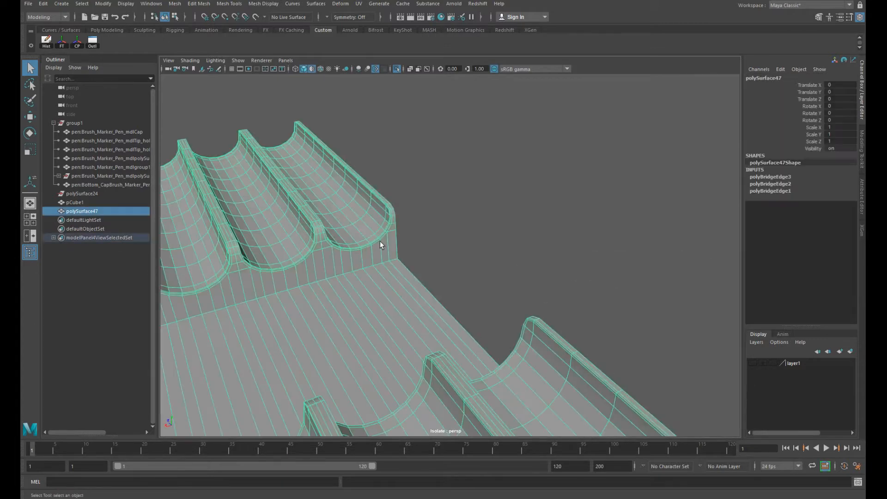
# - Bridge the facing upper profile edges of the two strips at the outer corner of the gap to start a side wall
pyautogui.press('F10')
pyautogui.click(393, 213)
pyautogui.press('f')
pyautogui.scroll(-8, 360, 237)
pyautogui.keyDown('alt'); pyautogui.moveTo(363, 241); pyautogui.dragTo(489, 242); pyautogui.keyUp('alt')
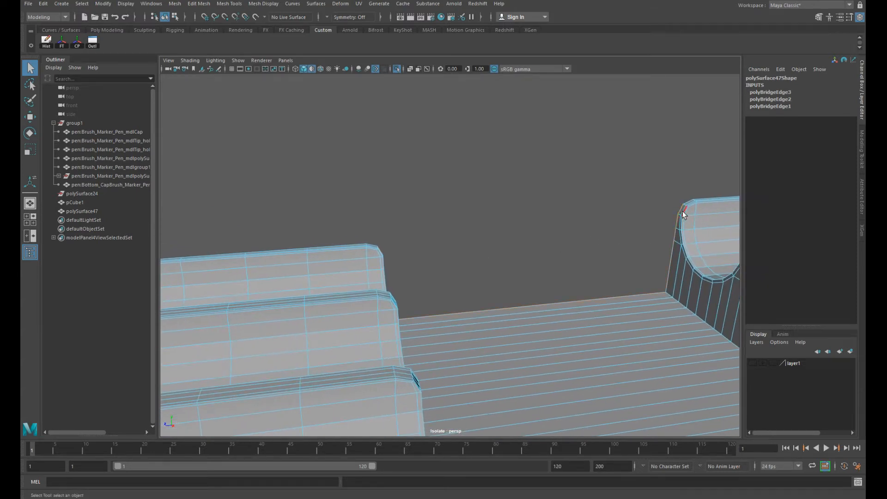
pyautogui.keyDown('alt'); pyautogui.moveTo(680, 211); pyautogui.dragTo(506, 224); pyautogui.keyUp('alt')
pyautogui.keyDown('shift'); pyautogui.moveTo(508, 221); pyautogui.dragTo(498, 329, button='right'); pyautogui.keyUp('shift')
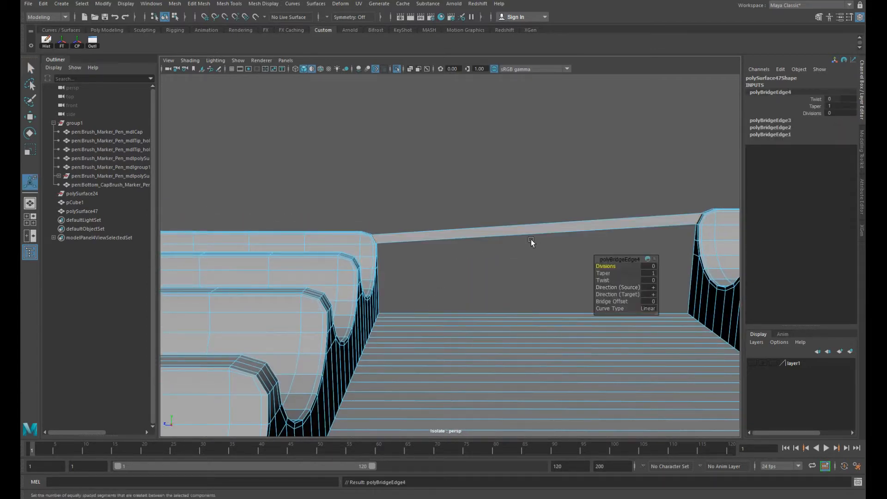
# - Bridge the remaining facing edges to complete the side wall down to the floor, and return to object mode
pyautogui.keyDown('shift'); pyautogui.moveTo(542, 259); pyautogui.dragTo(529, 365, button='right'); pyautogui.keyUp('shift')
pyautogui.press('q')
pyautogui.moveTo(483, 272); pyautogui.dragTo(531, 247, button='right')
pyautogui.click(570, 186)
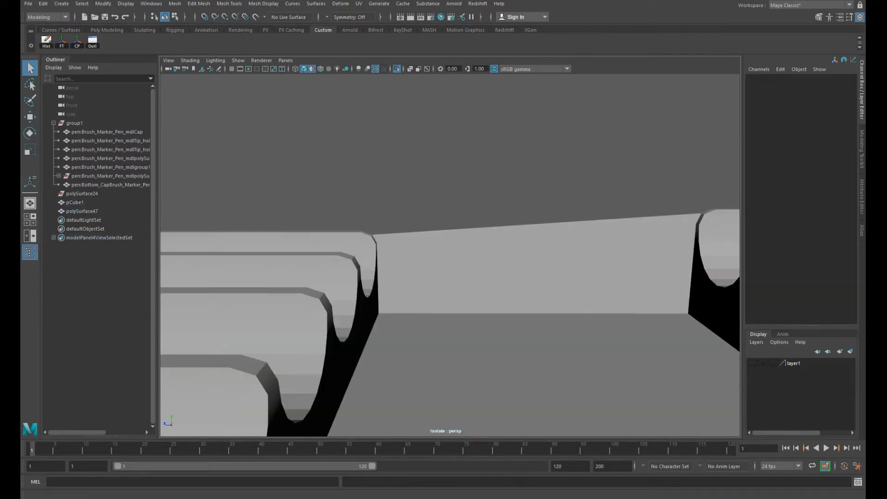
pyautogui.click(316, 244)
pyautogui.keyDown('alt'); pyautogui.moveTo(432, 211); pyautogui.dragTo(461, 190); pyautogui.keyUp('alt')
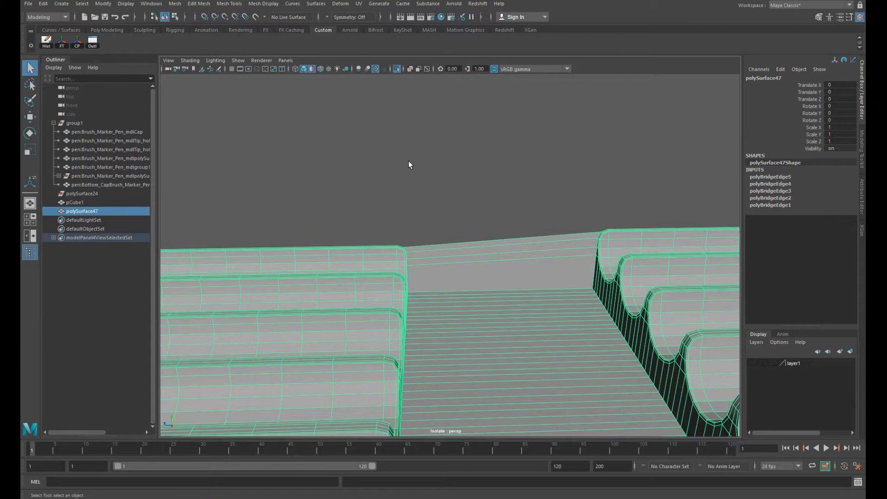
pyautogui.keyDown('alt'); pyautogui.moveTo(409, 222); pyautogui.dragTo(297, 235); pyautogui.keyUp('alt')
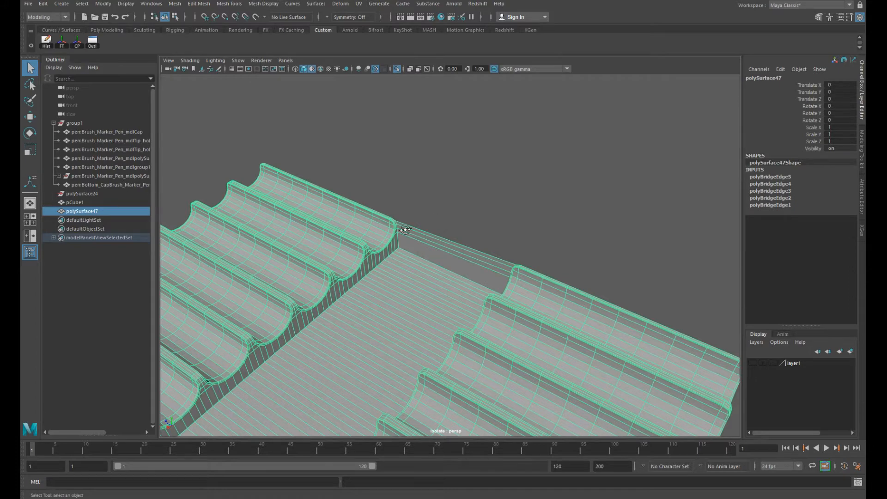
# - Delete the vertical front wall faces beneath the troughs at the outer end of the strip
pyautogui.keyDown('alt'); pyautogui.moveTo(426, 215); pyautogui.dragTo(370, 263); pyautogui.keyUp('alt')
pyautogui.keyDown('alt'); pyautogui.moveTo(370, 263); pyautogui.dragTo(400, 360, button='middle'); pyautogui.keyUp('alt')
pyautogui.moveTo(423, 232); pyautogui.dragTo(421, 207, button='right')
pyautogui.click(422, 207)
pyautogui.press('f')
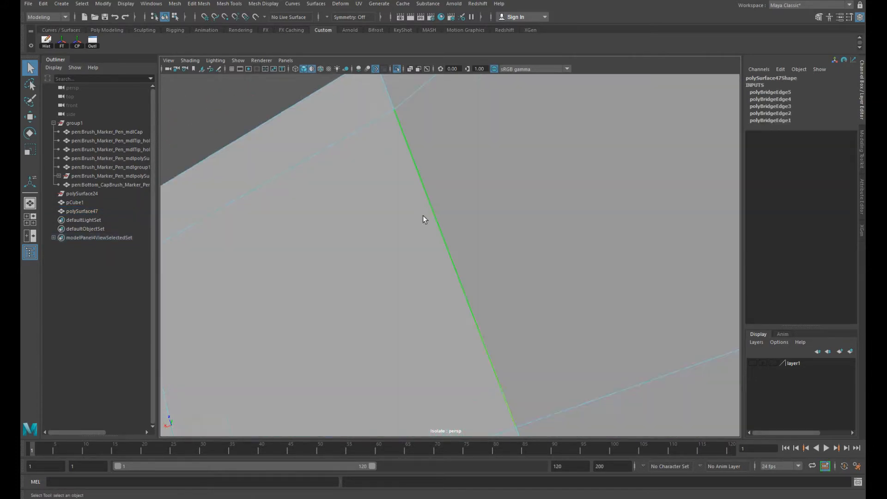
pyautogui.scroll(-10, 419, 215)
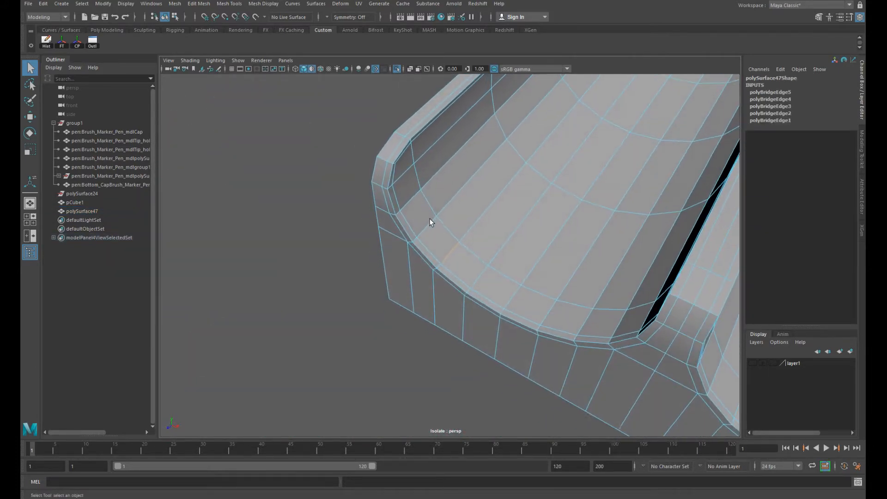
pyautogui.keyDown('alt'); pyautogui.moveTo(430, 222); pyautogui.dragTo(424, 195, button='middle'); pyautogui.keyUp('alt')
pyautogui.keyDown('alt'); pyautogui.moveTo(406, 233); pyautogui.dragTo(413, 264); pyautogui.keyUp('alt')
pyautogui.click(417, 259)
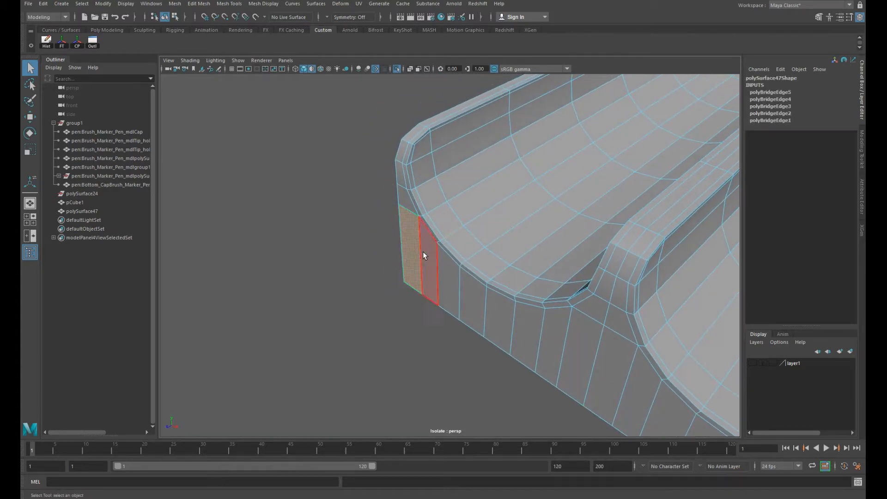
pyautogui.press('Delete')
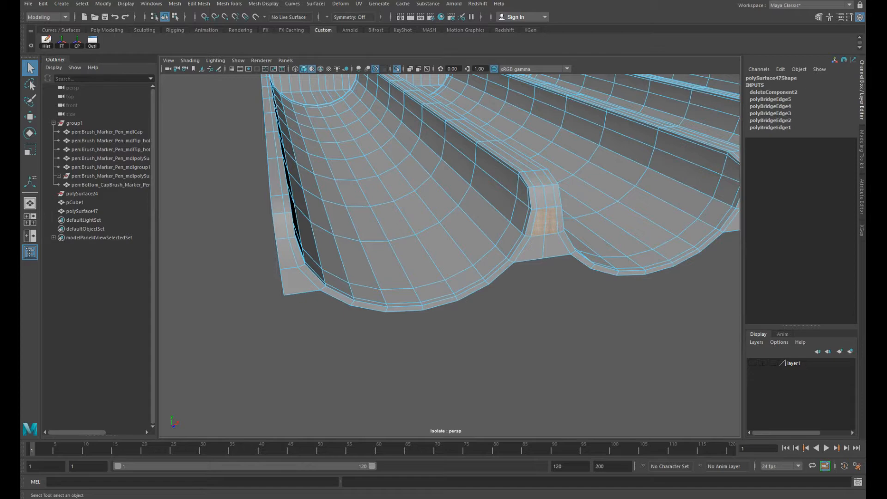
# - Try to select the vertices along the strip's outer end, trough by trough, from the top view
pyautogui.keyDown('alt'); pyautogui.moveTo(424, 237); pyautogui.dragTo(502, 233); pyautogui.keyUp('alt')
pyautogui.moveTo(503, 198)
pyautogui.keyDown('alt'); pyautogui.mouseDown()
pyautogui.moveTo(473, 182)
pyautogui.moveTo(527, 200)
pyautogui.moveTo(512, 196)
pyautogui.mouseUp(); pyautogui.keyUp('alt')
pyautogui.moveTo(511, 198); pyautogui.dragTo(507, 190, button='right')
pyautogui.click(497, 182)
pyautogui.moveTo(497, 182)
pyautogui.keyDown('alt'); pyautogui.mouseDown()
pyautogui.moveTo(507, 198)
pyautogui.moveTo(507, 160)
pyautogui.moveTo(483, 181)
pyautogui.mouseUp(); pyautogui.keyUp('alt')
pyautogui.press('f')
pyautogui.press('space')
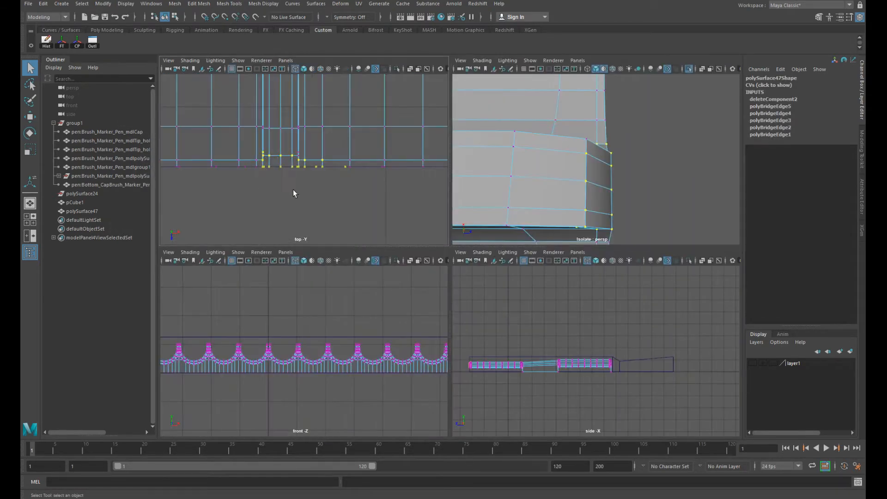
pyautogui.keyDown('alt'); pyautogui.moveTo(323, 173); pyautogui.dragTo(536, 200, button='right'); pyautogui.keyUp('alt')
pyautogui.keyDown('alt'); pyautogui.moveTo(222, 162); pyautogui.dragTo(363, 176, button='middle'); pyautogui.keyUp('alt')
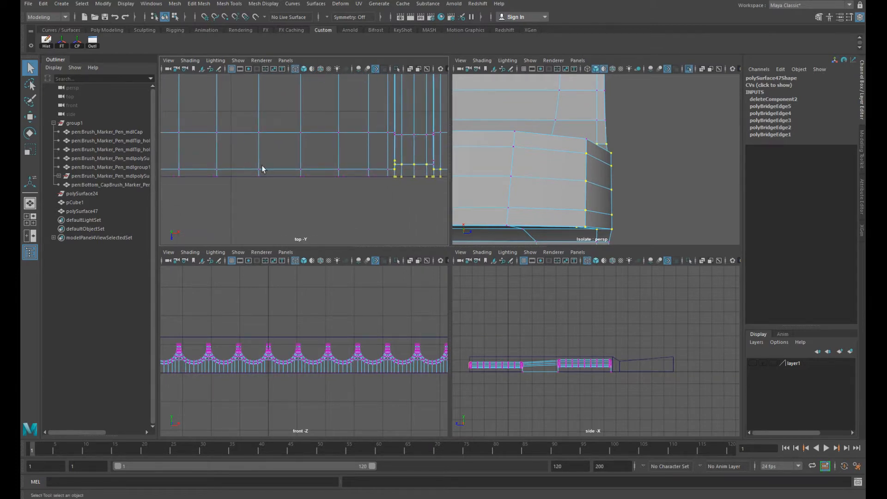
pyautogui.keyDown('alt'); pyautogui.moveTo(263, 168); pyautogui.dragTo(395, 177, button='middle'); pyautogui.keyUp('alt')
pyautogui.keyDown('alt'); pyautogui.moveTo(396, 176); pyautogui.dragTo(335, 173, button='right'); pyautogui.keyUp('alt')
pyautogui.moveTo(283, 158); pyautogui.dragTo(410, 198)
pyautogui.keyDown('alt'); pyautogui.moveTo(356, 182); pyautogui.dragTo(245, 180, button='middle'); pyautogui.keyUp('alt')
pyautogui.keyDown('alt'); pyautogui.moveTo(245, 180); pyautogui.dragTo(369, 189, button='right'); pyautogui.keyUp('alt')
pyautogui.keyDown('ctrl'); pyautogui.keyDown('shift'); pyautogui.moveTo(286, 158); pyautogui.dragTo(440, 207); pyautogui.keyUp('shift'); pyautogui.keyUp('ctrl')
pyautogui.keyDown('alt'); pyautogui.moveTo(368, 175); pyautogui.dragTo(204, 178, button='middle'); pyautogui.keyUp('alt')
pyautogui.keyDown('alt'); pyautogui.moveTo(376, 180); pyautogui.dragTo(342, 177, button='right'); pyautogui.keyUp('alt')
pyautogui.keyDown('ctrl'); pyautogui.keyDown('shift'); pyautogui.moveTo(432, 197); pyautogui.dragTo(269, 160); pyautogui.keyUp('shift'); pyautogui.keyUp('ctrl')
pyautogui.keyDown('alt'); pyautogui.moveTo(368, 187); pyautogui.dragTo(311, 174, button='right'); pyautogui.keyUp('alt')
pyautogui.keyDown('alt'); pyautogui.moveTo(312, 174); pyautogui.dragTo(283, 179, button='middle'); pyautogui.keyUp('alt')
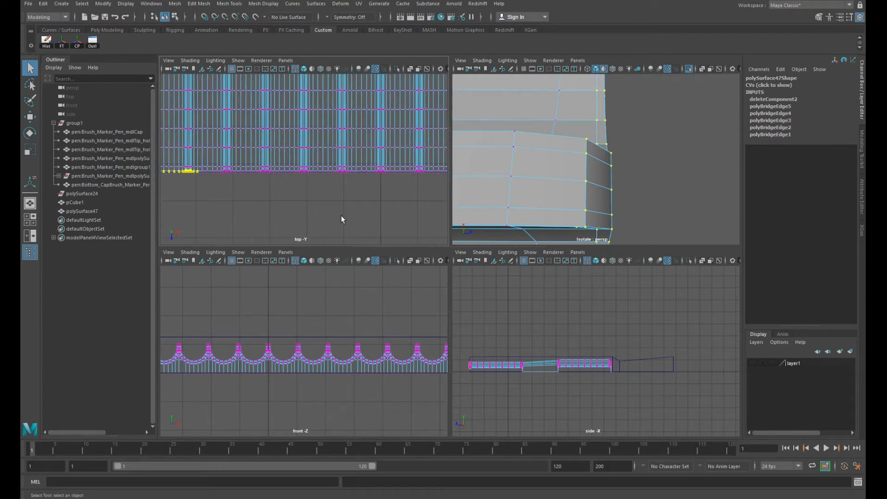
# - Select all vertices at the strip's outer end from the side and scale them flat into one vertical line
pyautogui.press('space')
pyautogui.keyDown('alt'); pyautogui.moveTo(482, 327); pyautogui.dragTo(586, 340, button='middle'); pyautogui.keyUp('alt')
pyautogui.press('f')
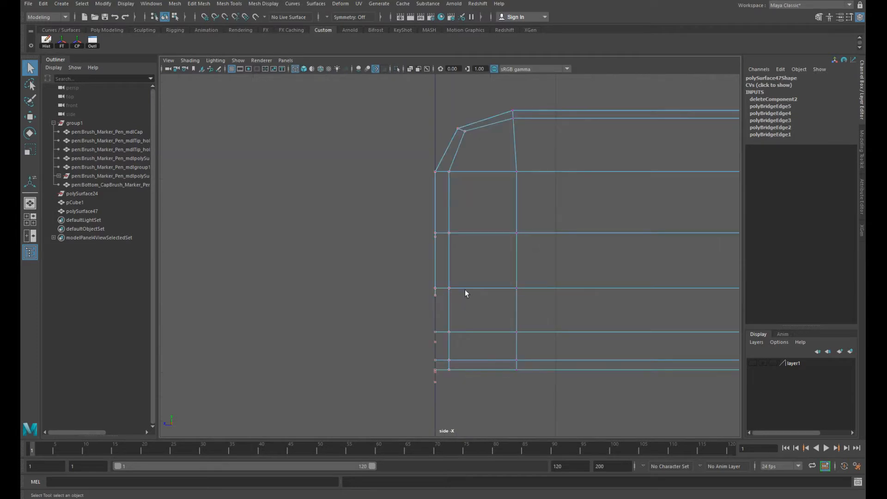
pyautogui.keyDown('alt'); pyautogui.moveTo(465, 290); pyautogui.dragTo(453, 286, button='right'); pyautogui.keyUp('alt')
pyautogui.moveTo(393, 144); pyautogui.dragTo(504, 369)
pyautogui.keyDown('ctrl'); pyautogui.keyDown('shift'); pyautogui.moveTo(452, 237); pyautogui.dragTo(468, 402); pyautogui.keyUp('shift'); pyautogui.keyUp('ctrl')
pyautogui.keyDown('ctrl'); pyautogui.moveTo(510, 150); pyautogui.dragTo(470, 388); pyautogui.keyUp('ctrl')
pyautogui.press('space')
pyautogui.press('space')
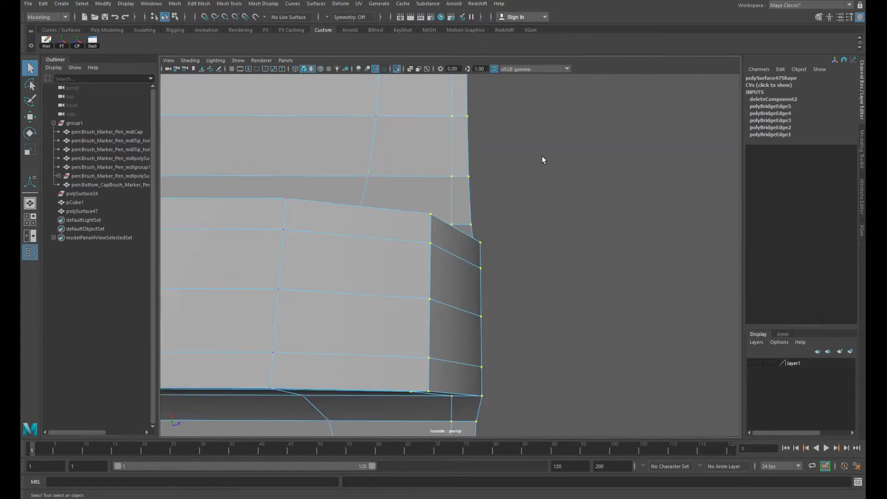
pyautogui.keyDown('alt'); pyautogui.moveTo(530, 172); pyautogui.dragTo(439, 179, button='right'); pyautogui.keyUp('alt')
pyautogui.keyDown('alt'); pyautogui.moveTo(440, 179); pyautogui.dragTo(437, 159); pyautogui.keyUp('alt')
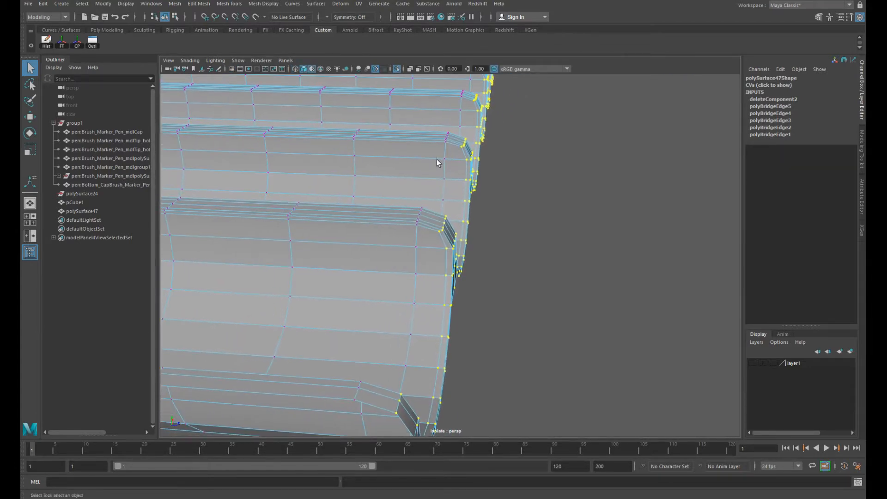
pyautogui.press('space')
pyautogui.press('space')
pyautogui.keyDown('alt'); pyautogui.moveTo(363, 202); pyautogui.dragTo(472, 258, button='right'); pyautogui.keyUp('alt')
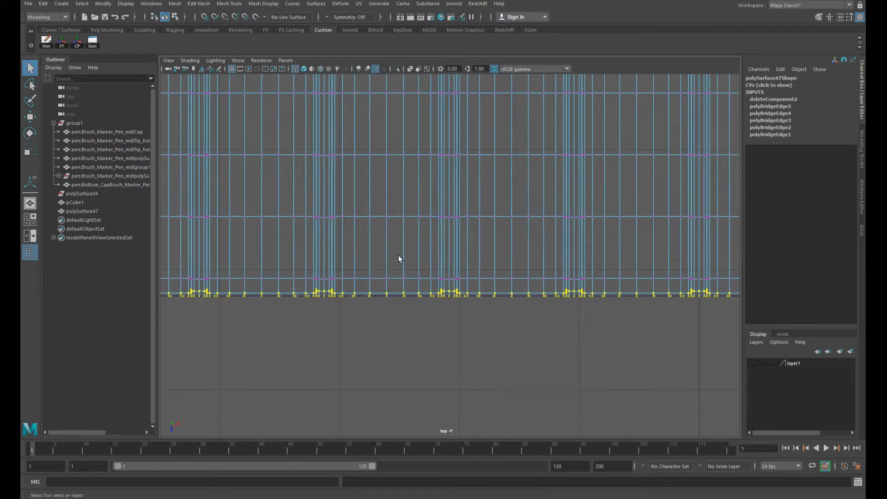
pyautogui.keyDown('alt'); pyautogui.moveTo(471, 257); pyautogui.dragTo(428, 206, button='middle'); pyautogui.keyUp('alt')
pyautogui.press('space')
pyautogui.press('space')
pyautogui.scroll(3, 627, 388)
pyautogui.press('r')
pyautogui.moveTo(411, 255); pyautogui.dragTo(450, 259)
# - Move the flattened end vertices outward until they line up with the end of the tray block
pyautogui.press('w')
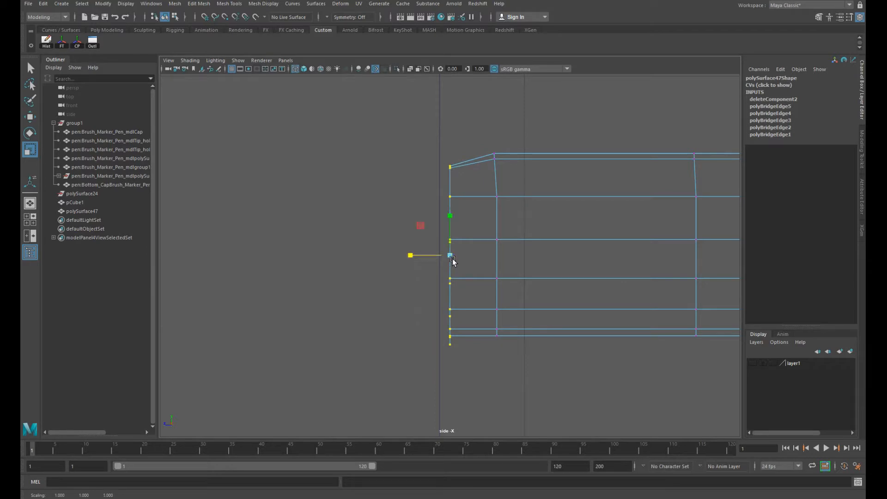
pyautogui.press('v')
pyautogui.moveTo(450, 255); pyautogui.dragTo(398, 255)
pyautogui.hotkey('ctrl', 'z')
pyautogui.press('v')
pyautogui.hotkey('ctrl', 'z')
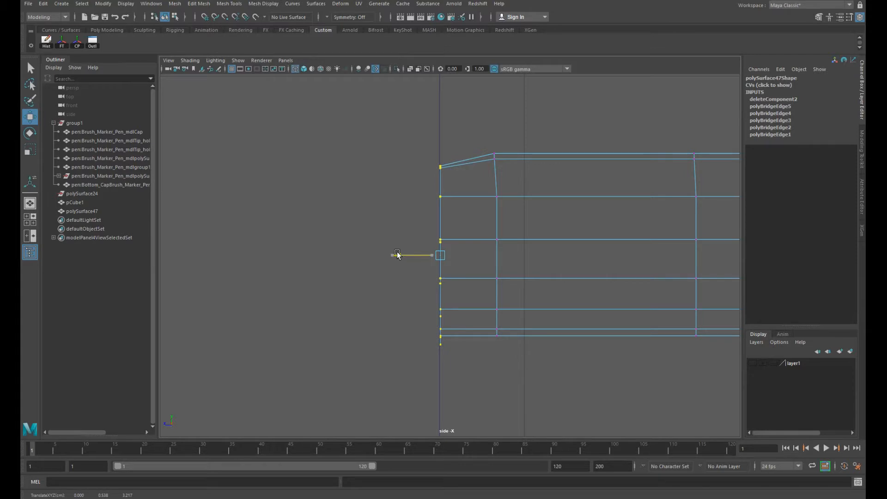
# - Raise the topmost end vertices level with the ridge tops and lower the inner rim vertices slightly to match their edge line
pyautogui.moveTo(405, 136); pyautogui.dragTo(446, 179)
pyautogui.moveTo(439, 123); pyautogui.dragTo(441, 112)
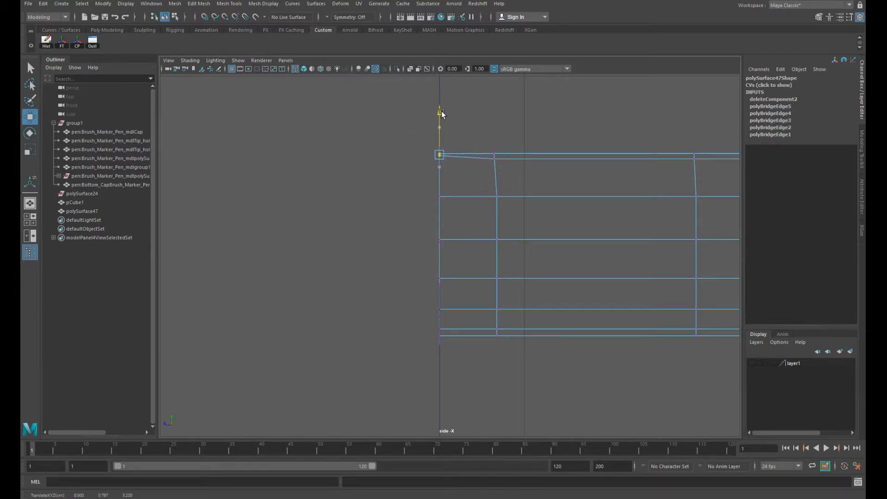
pyautogui.keyDown('alt'); pyautogui.moveTo(390, 165); pyautogui.dragTo(556, 202, button='right'); pyautogui.keyUp('alt')
pyautogui.keyDown('alt'); pyautogui.moveTo(358, 151); pyautogui.dragTo(362, 247, button='middle'); pyautogui.keyUp('alt')
pyautogui.keyDown('alt'); pyautogui.moveTo(362, 247); pyautogui.dragTo(545, 222, button='right'); pyautogui.keyUp('alt')
pyautogui.press('q')
pyautogui.moveTo(479, 206); pyautogui.dragTo(418, 180)
pyautogui.press('w')
pyautogui.moveTo(434, 145); pyautogui.dragTo(433, 151)
pyautogui.keyDown('alt'); pyautogui.moveTo(610, 217); pyautogui.dragTo(522, 203, button='right'); pyautogui.keyUp('alt')
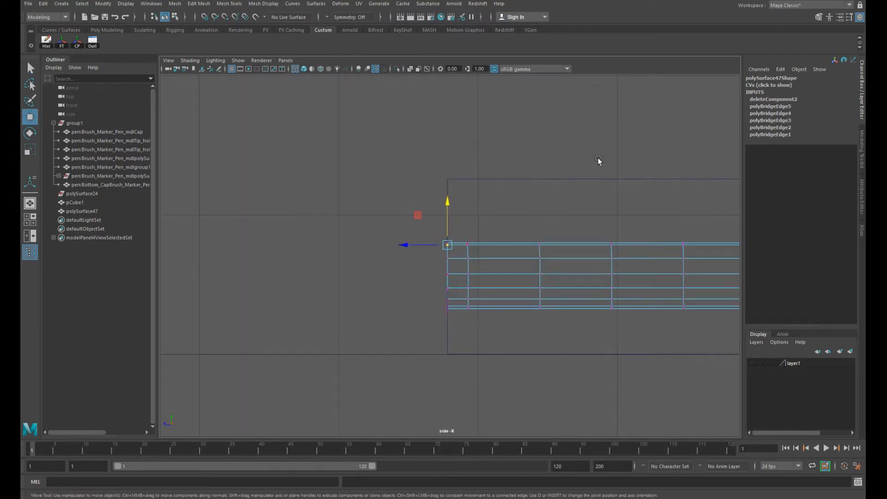
# - Preview the reshaped strip end with smoothing, inspect it, and return to the unsmoothed display
pyautogui.press('space')
pyautogui.press('space')
pyautogui.keyDown('alt'); pyautogui.moveTo(543, 202); pyautogui.dragTo(516, 214); pyautogui.keyUp('alt')
pyautogui.press('3')
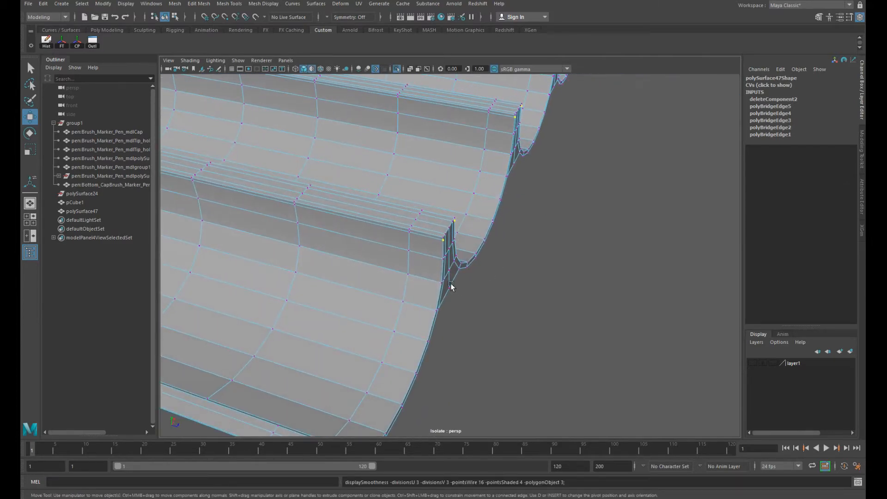
pyautogui.rightClick(439, 248)
pyautogui.moveTo(438, 247); pyautogui.dragTo(482, 234, button='right')
pyautogui.click(543, 213)
pyautogui.keyDown('alt'); pyautogui.moveTo(543, 213); pyautogui.dragTo(404, 237, button='right'); pyautogui.keyUp('alt')
pyautogui.click(439, 252)
pyautogui.keyDown('alt'); pyautogui.moveTo(403, 237); pyautogui.dragTo(401, 260); pyautogui.keyUp('alt')
pyautogui.press('1')
# - Delete the flat faces at the outer end of the strip and return to object mode
pyautogui.moveTo(437, 249); pyautogui.dragTo(484, 279, button='right')
pyautogui.press('space')
pyautogui.press('space')
pyautogui.moveTo(389, 209); pyautogui.dragTo(450, 371)
pyautogui.keyDown('ctrl'); pyautogui.moveTo(524, 198); pyautogui.dragTo(459, 411); pyautogui.keyUp('ctrl')
pyautogui.press('Delete')
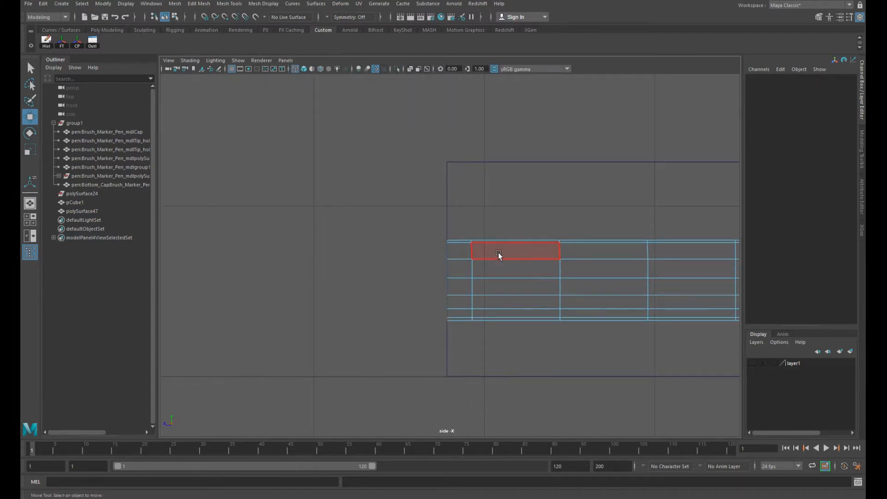
pyautogui.moveTo(499, 254); pyautogui.dragTo(548, 205, button='right')
# - Examine the open trough ends from several angles
pyautogui.press('space')
pyautogui.press('space')
pyautogui.keyDown('alt'); pyautogui.moveTo(528, 217); pyautogui.dragTo(388, 239); pyautogui.keyUp('alt')
pyautogui.click(517, 276)
pyautogui.click(448, 267)
pyautogui.keyDown('alt'); pyautogui.moveTo(448, 267); pyautogui.dragTo(377, 256); pyautogui.keyUp('alt')
pyautogui.click(523, 279)
pyautogui.click(392, 258)
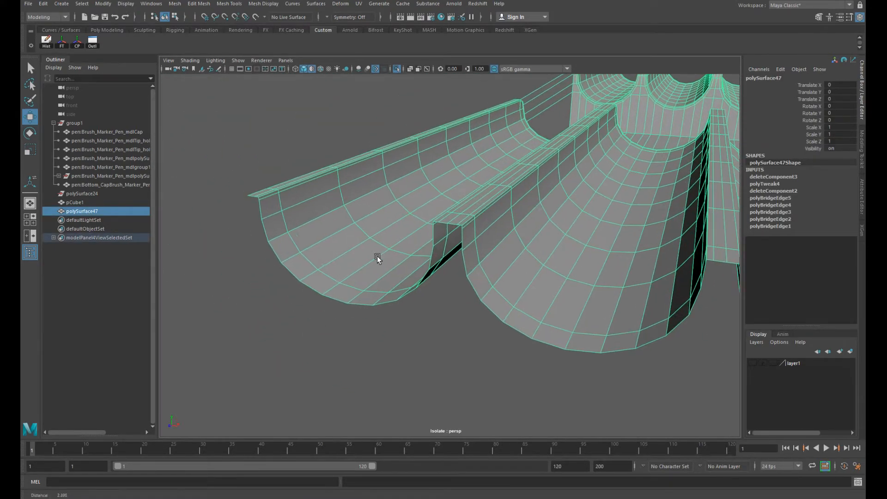
# - Bridge the two top corner edges across the open end of the outermost trough
pyautogui.press('F9')
pyautogui.click(258, 197)
pyautogui.keyDown('alt'); pyautogui.moveTo(301, 220); pyautogui.dragTo(432, 207); pyautogui.keyUp('alt')
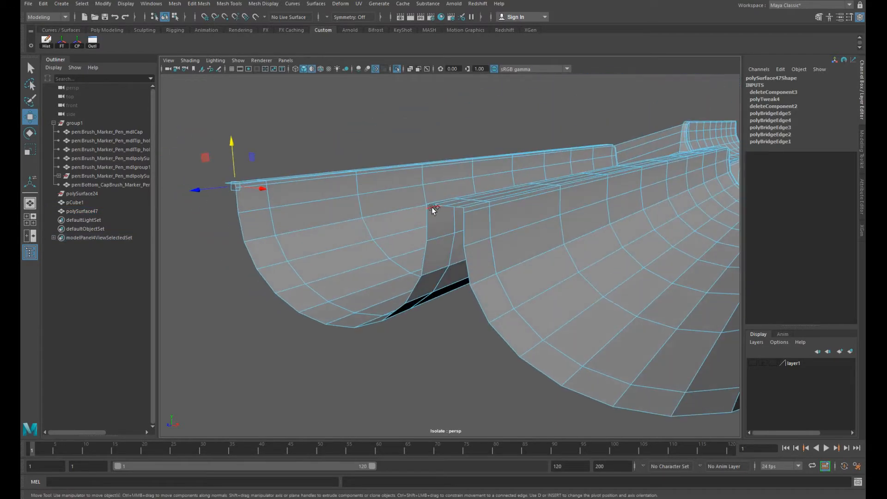
pyautogui.keyDown('shift'); pyautogui.doubleClick(426, 206); pyautogui.keyUp('shift')
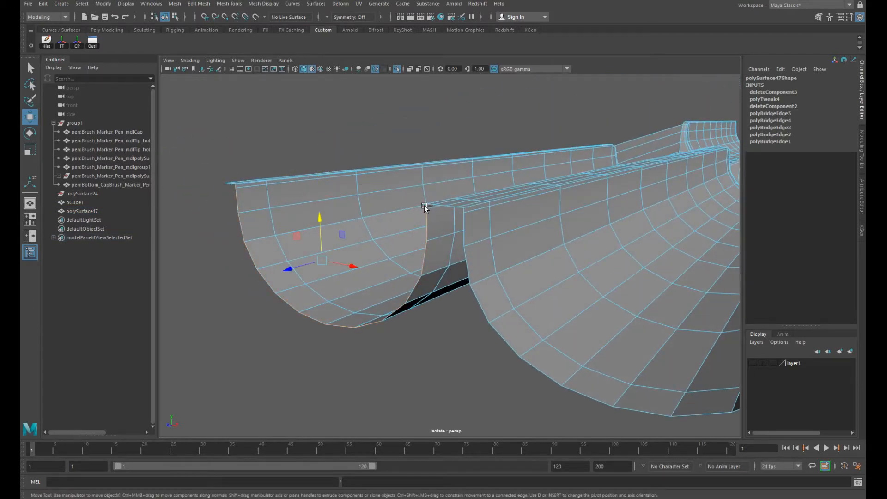
pyautogui.click(426, 207)
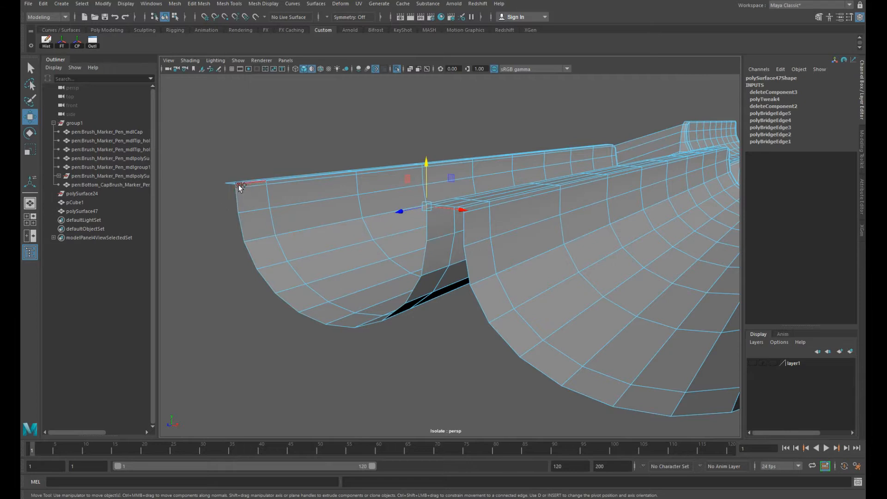
pyautogui.keyDown('shift'); pyautogui.click(236, 185); pyautogui.keyUp('shift')
pyautogui.keyDown('shift'); pyautogui.moveTo(474, 210); pyautogui.dragTo(480, 316, button='right'); pyautogui.keyUp('shift')
pyautogui.keyDown('alt'); pyautogui.moveTo(365, 213); pyautogui.dragTo(392, 210); pyautogui.keyUp('alt')
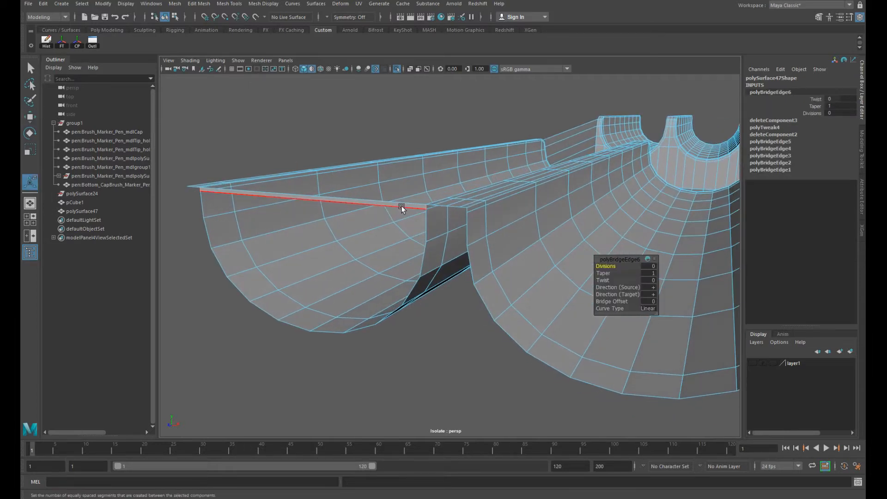
# - Bridge the first pair of opposite profile edges beneath the new strip across the outermost trough's end
pyautogui.click(401, 206)
pyautogui.keyDown('shift'); pyautogui.click(427, 223); pyautogui.keyUp('shift')
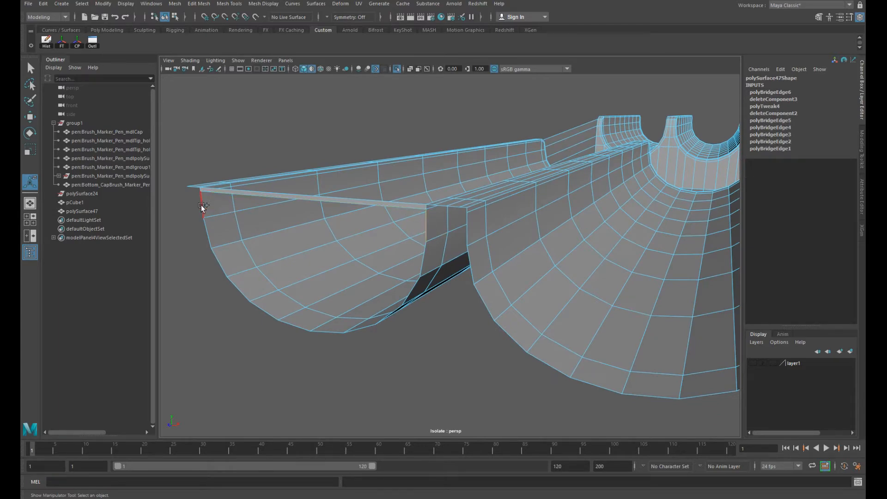
pyautogui.press('g')
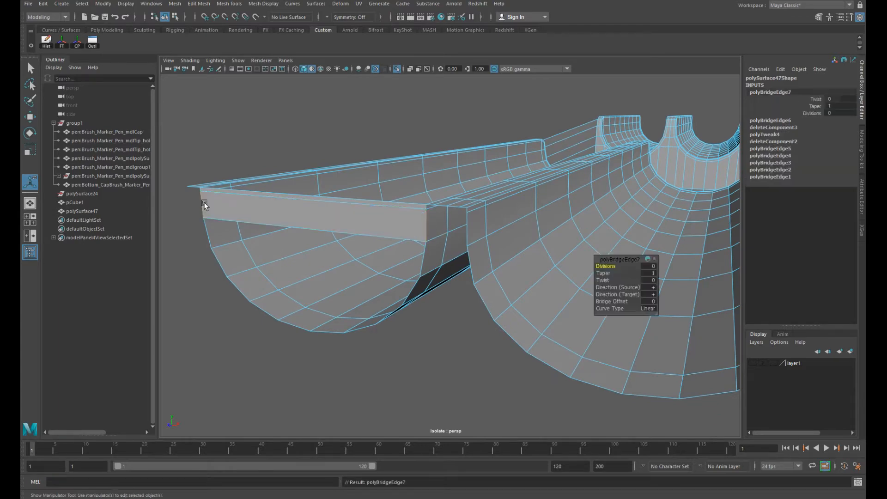
# - Fill the remaining hole in the outermost trough's end with a face, and return to object mode
pyautogui.click(423, 249)
pyautogui.keyDown('alt'); pyautogui.moveTo(375, 262); pyautogui.dragTo(382, 240); pyautogui.keyUp('alt')
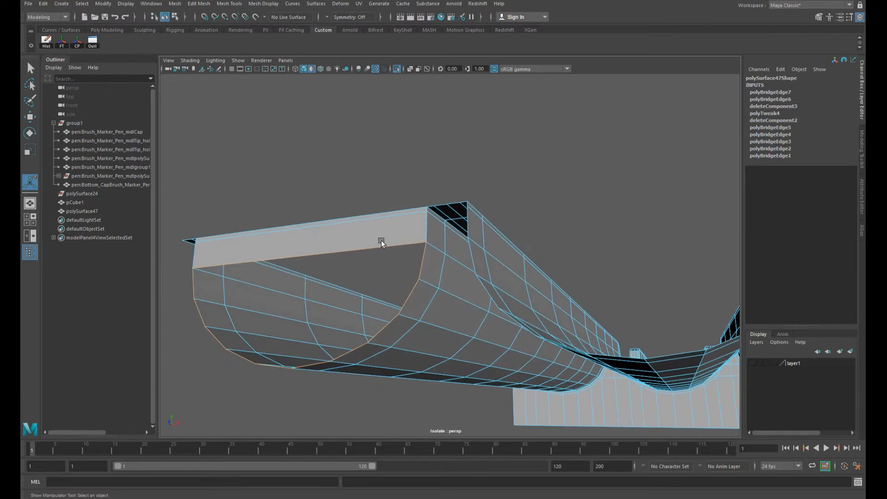
pyautogui.keyDown('shift'); pyautogui.moveTo(539, 185); pyautogui.dragTo(520, 300, button='right'); pyautogui.keyUp('shift')
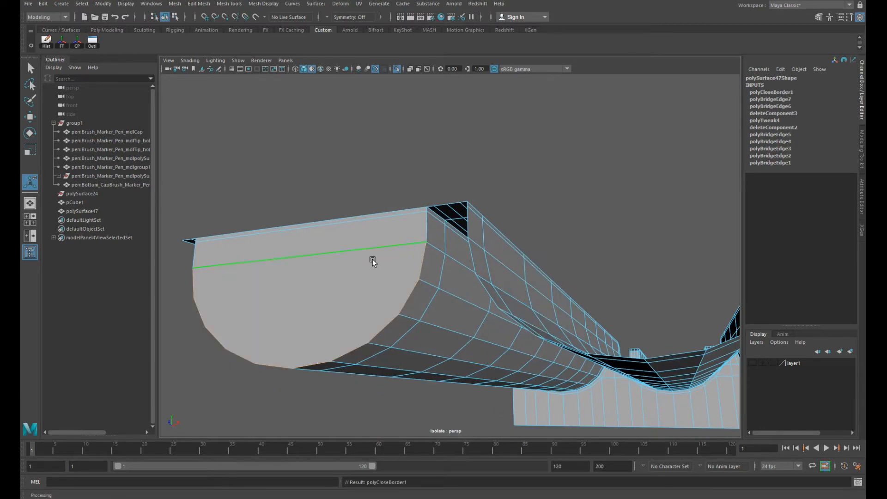
pyautogui.scroll(3, 372, 259)
pyautogui.rightClick(437, 263)
pyautogui.moveTo(437, 263); pyautogui.dragTo(480, 250, button='right')
pyautogui.click(484, 200)
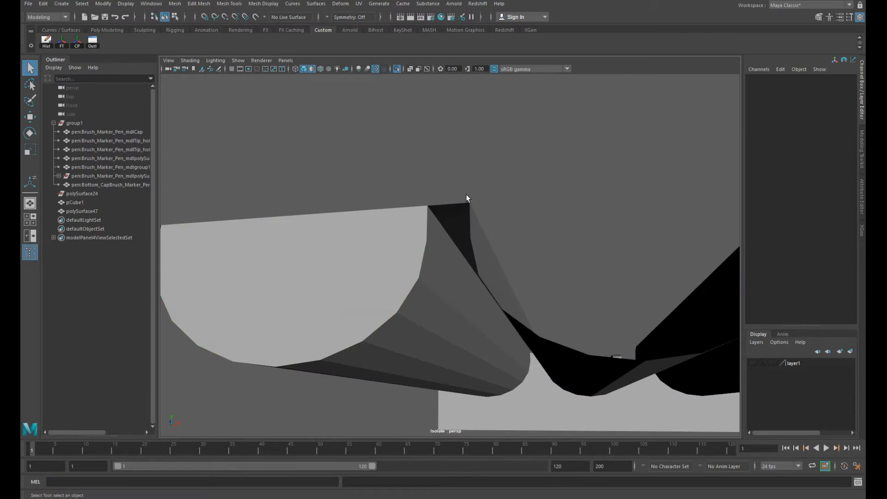
# - Multi-Cut two horizontal edges across the trough's end cap, connecting the upper pairs of opposite profile vertices
pyautogui.keyDown('alt'); pyautogui.moveTo(453, 192); pyautogui.dragTo(436, 210); pyautogui.keyUp('alt')
pyautogui.click(395, 223)
pyautogui.keyDown('shift'); pyautogui.moveTo(449, 203); pyautogui.dragTo(370, 197, button='right'); pyautogui.keyUp('shift')
pyautogui.click(459, 218)
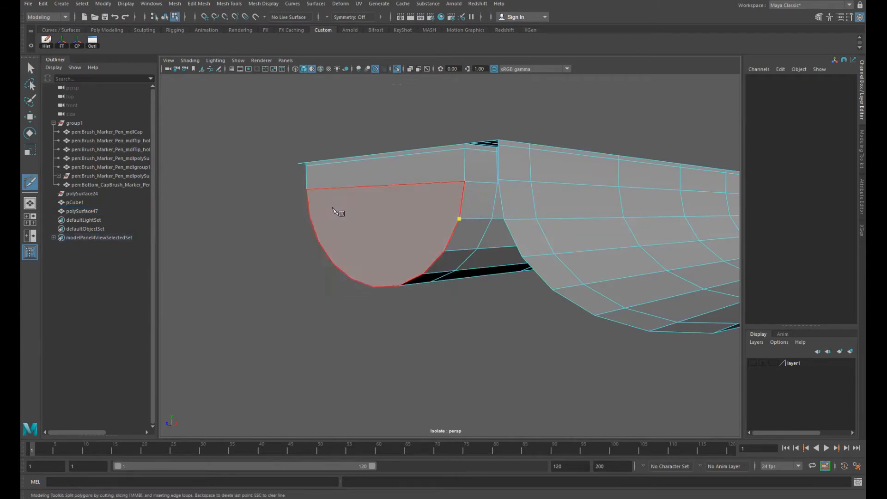
pyautogui.click(310, 216)
pyautogui.rightClick(461, 251)
pyautogui.click(444, 252)
pyautogui.keyDown('alt'); pyautogui.moveTo(405, 256); pyautogui.dragTo(369, 244); pyautogui.keyUp('alt')
pyautogui.click(306, 252)
pyautogui.rightClick(428, 274)
# - Cut a third horizontal edge lower across the end cap between opposite profile vertices, and leave the cutting tool
pyautogui.keyDown('alt'); pyautogui.moveTo(428, 274); pyautogui.dragTo(398, 237); pyautogui.keyUp('alt')
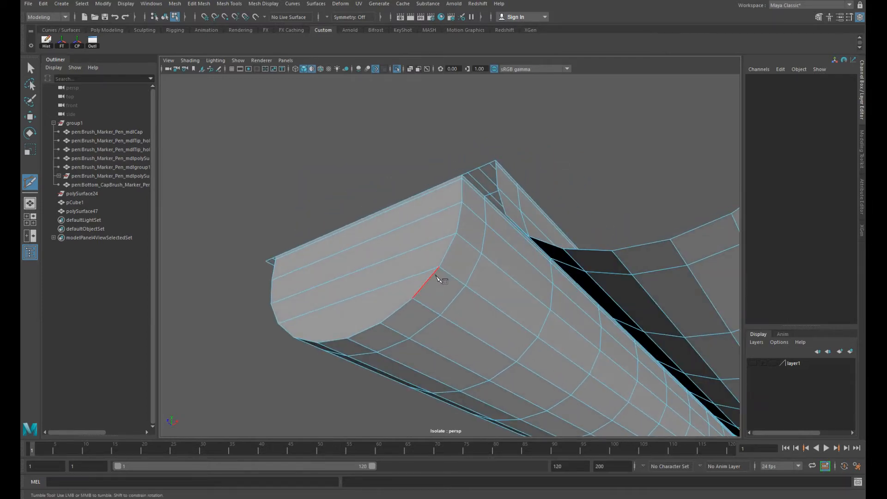
pyautogui.click(413, 298)
pyautogui.keyDown('alt'); pyautogui.moveTo(415, 316); pyautogui.dragTo(462, 311); pyautogui.keyUp('alt')
pyautogui.click(230, 297)
pyautogui.rightClick(283, 286)
pyautogui.keyDown('alt'); pyautogui.moveTo(306, 287); pyautogui.dragTo(330, 284); pyautogui.keyUp('alt')
pyautogui.press('w')
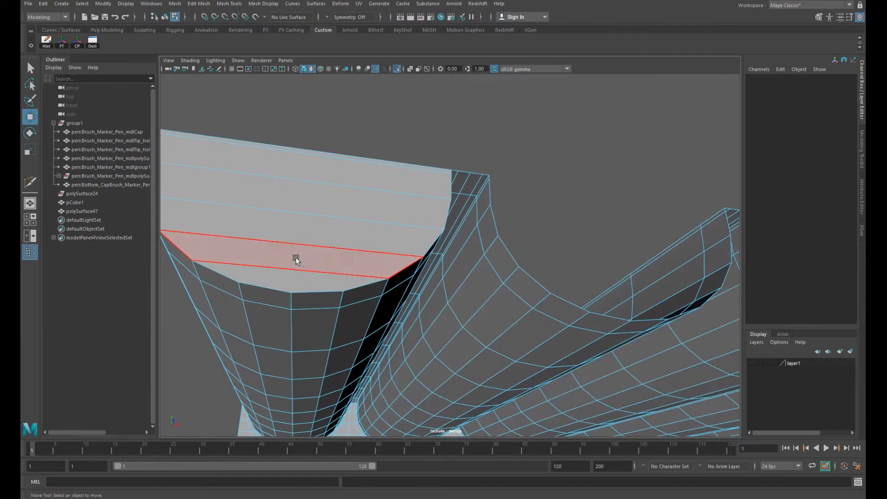
# - Insert a vertical edge loop down the middle of the end cap and Multi-Cut its remaining gap to the bottom centre vertex
pyautogui.click(311, 185)
pyautogui.moveTo(366, 198); pyautogui.dragTo(417, 171, button='right')
pyautogui.keyDown('shift'); pyautogui.moveTo(424, 206); pyautogui.dragTo(372, 208, button='right'); pyautogui.keyUp('shift')
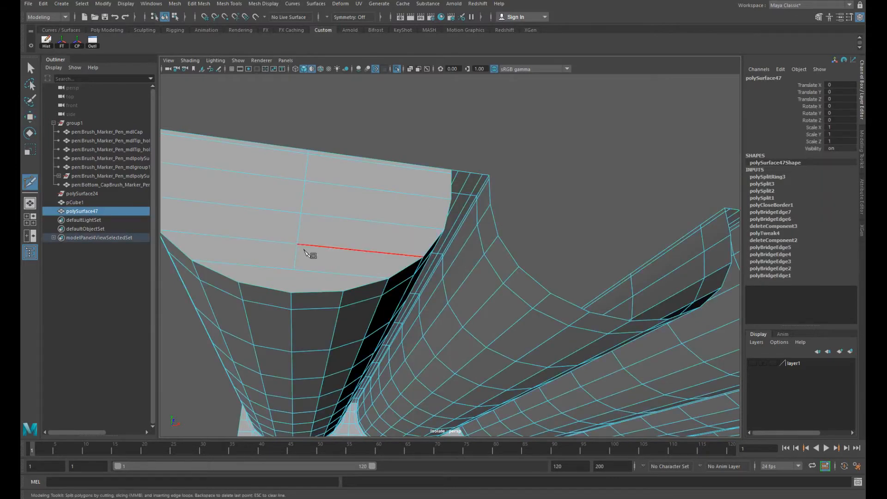
pyautogui.click(294, 269)
pyautogui.click(291, 293)
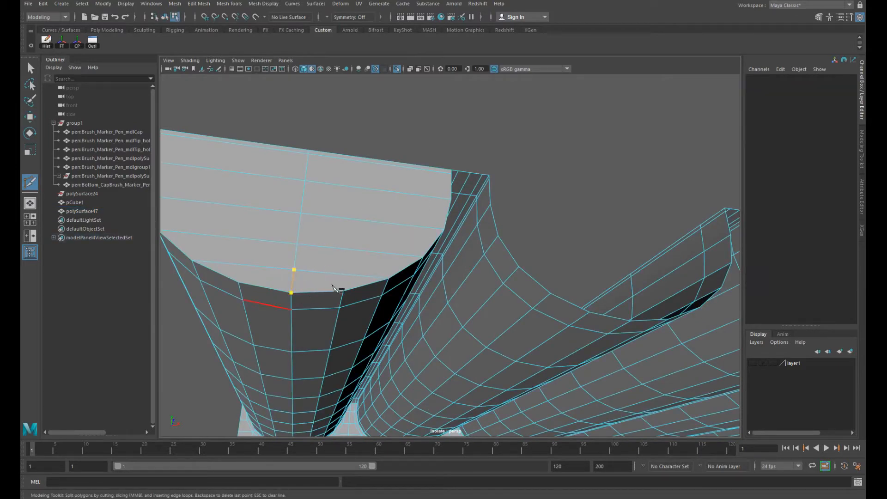
pyautogui.rightClick(443, 287)
pyautogui.keyDown('alt'); pyautogui.moveTo(296, 276); pyautogui.dragTo(302, 277); pyautogui.keyUp('alt')
pyautogui.keyDown('alt'); pyautogui.moveTo(360, 261); pyautogui.dragTo(537, 281); pyautogui.keyUp('alt')
pyautogui.keyDown('alt'); pyautogui.moveTo(536, 281); pyautogui.dragTo(416, 272, button='right'); pyautogui.keyUp('alt')
pyautogui.keyDown('alt'); pyautogui.moveTo(416, 272); pyautogui.dragTo(447, 275, button='middle'); pyautogui.keyUp('alt')
pyautogui.moveTo(447, 277)
pyautogui.keyDown('alt'); pyautogui.mouseDown()
pyautogui.moveTo(376, 263)
pyautogui.moveTo(434, 265)
pyautogui.mouseUp(); pyautogui.keyUp('alt')
pyautogui.press('w')
# - Insert a vertical edge loop close to each curved side of the trough's end cap
pyautogui.moveTo(483, 207); pyautogui.dragTo(546, 179, button='right')
pyautogui.keyDown('alt'); pyautogui.moveTo(408, 279); pyautogui.dragTo(423, 294); pyautogui.keyUp('alt')
pyautogui.keyDown('alt'); pyautogui.moveTo(423, 294); pyautogui.dragTo(592, 290, button='right'); pyautogui.keyUp('alt')
pyautogui.keyDown('alt'); pyautogui.moveTo(593, 290); pyautogui.dragTo(557, 296); pyautogui.keyUp('alt')
pyautogui.click(518, 257)
pyautogui.keyDown('alt'); pyautogui.moveTo(517, 257); pyautogui.dragTo(473, 192); pyautogui.keyUp('alt')
pyautogui.keyDown('shift'); pyautogui.rightClick(500, 198); pyautogui.keyUp('shift')
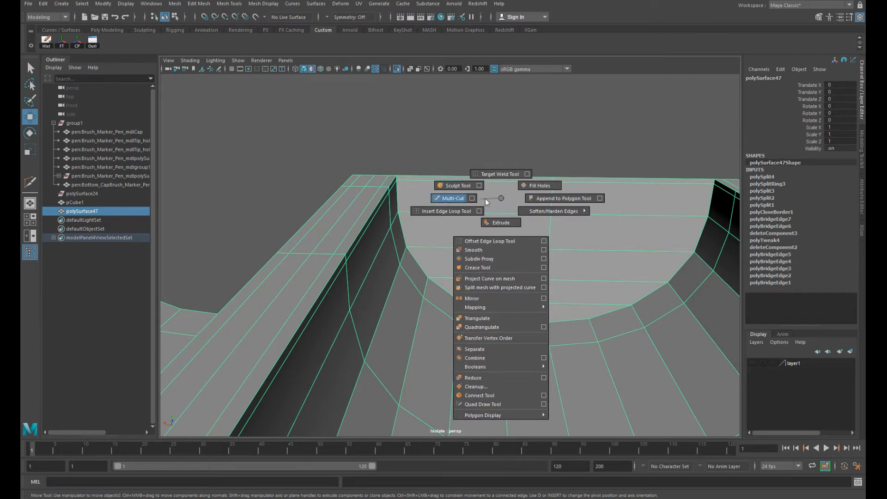
pyautogui.click(431, 212)
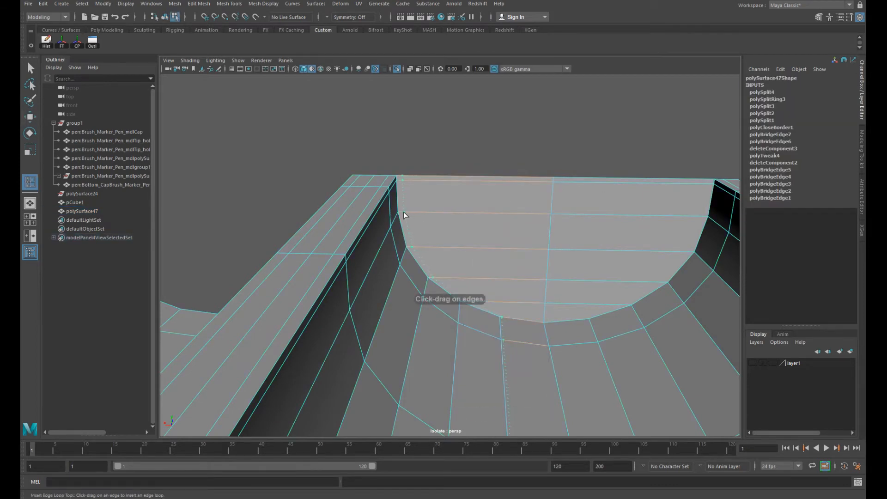
pyautogui.click(696, 215)
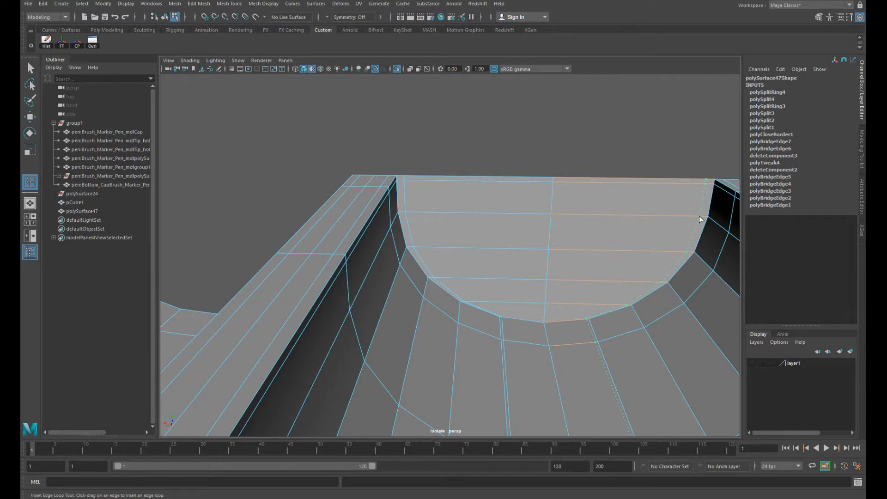
pyautogui.moveTo(699, 216); pyautogui.dragTo(700, 216)
# - Delete the two short segments of the new loops between the cap's lower rim and the trough's first cross ring
pyautogui.scroll(2, 620, 317)
pyautogui.keyDown('alt'); pyautogui.moveTo(620, 316); pyautogui.dragTo(592, 289); pyautogui.keyUp('alt')
pyautogui.scroll(2, 623, 300)
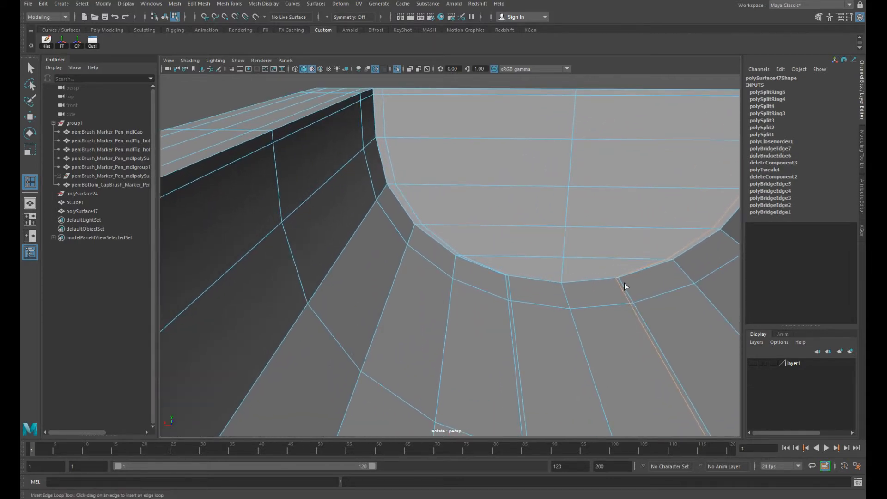
pyautogui.scroll(3, 631, 295)
pyautogui.keyDown('alt'); pyautogui.moveTo(633, 299); pyautogui.dragTo(550, 263, button='middle'); pyautogui.keyUp('alt')
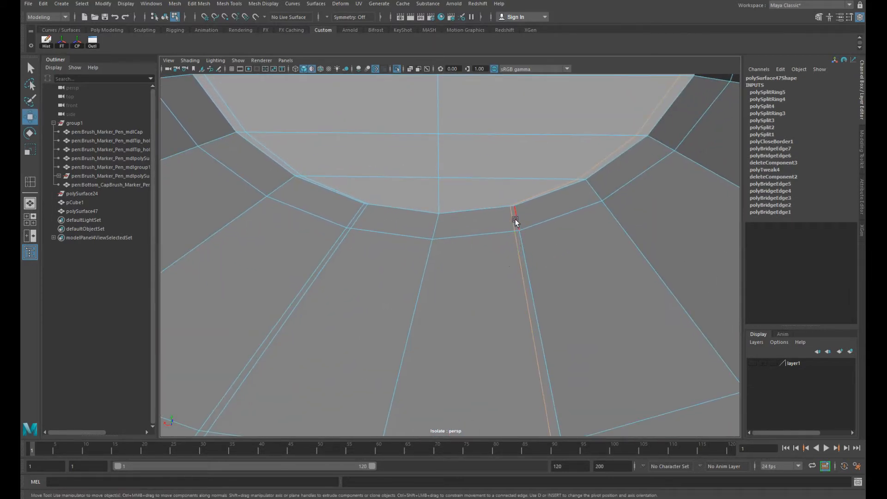
pyautogui.keyDown('shift'); pyautogui.moveTo(580, 224); pyautogui.dragTo(546, 185, button='right'); pyautogui.keyUp('shift')
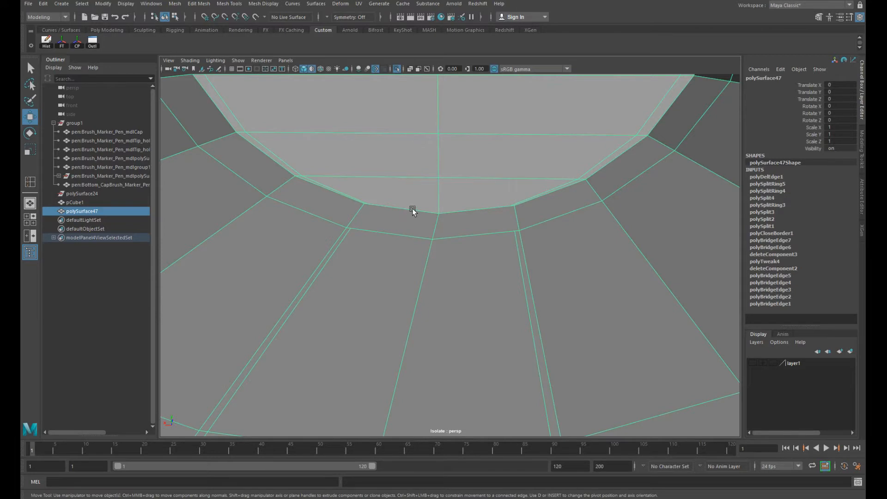
# - Multi-Cut an edge just above the cap's lower rim, joining both side loops through the centre line
pyautogui.keyDown('alt'); pyautogui.moveTo(411, 209); pyautogui.dragTo(459, 213, button='right'); pyautogui.keyUp('alt')
pyautogui.keyDown('shift'); pyautogui.moveTo(493, 169); pyautogui.dragTo(410, 170, button='right'); pyautogui.keyUp('shift')
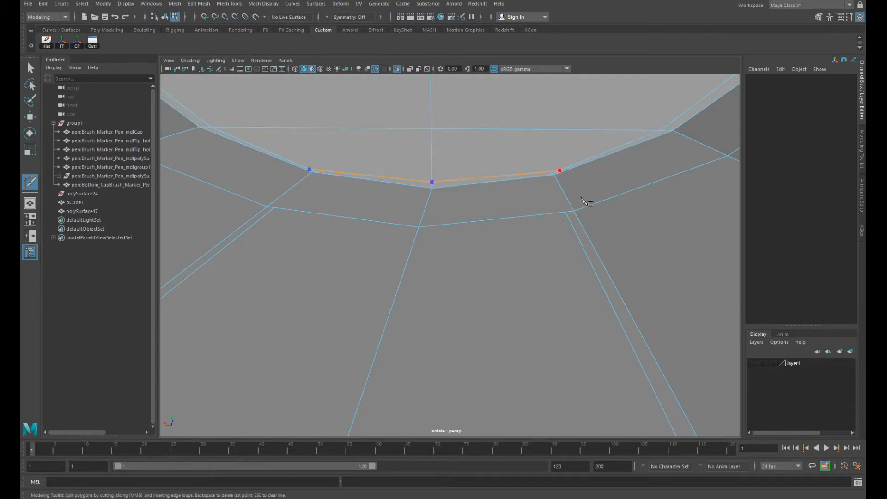
pyautogui.keyDown('alt'); pyautogui.moveTo(536, 190); pyautogui.dragTo(564, 189, button='right'); pyautogui.keyUp('alt')
# - Select the two inset vertices flanking the cap's bottom centre and scale them closer together
pyautogui.press('F9')
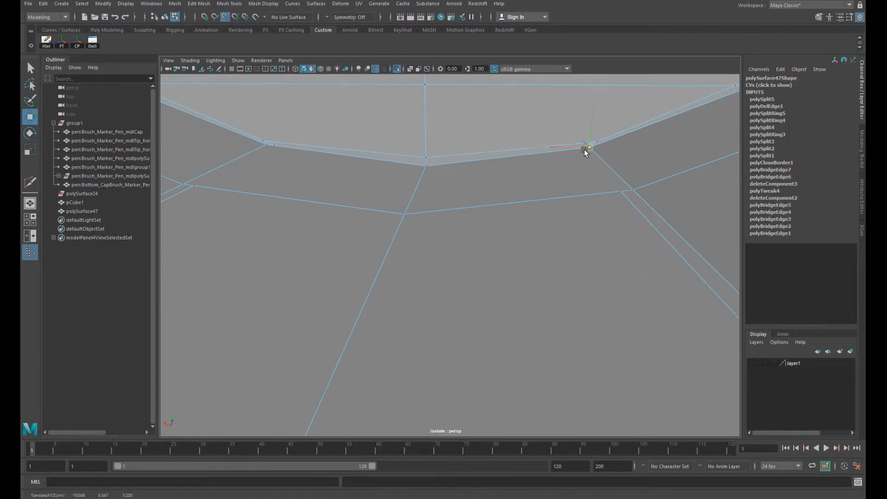
pyautogui.click(274, 145)
pyautogui.keyDown('alt'); pyautogui.moveTo(281, 159); pyautogui.dragTo(263, 151, button='right'); pyautogui.keyUp('alt')
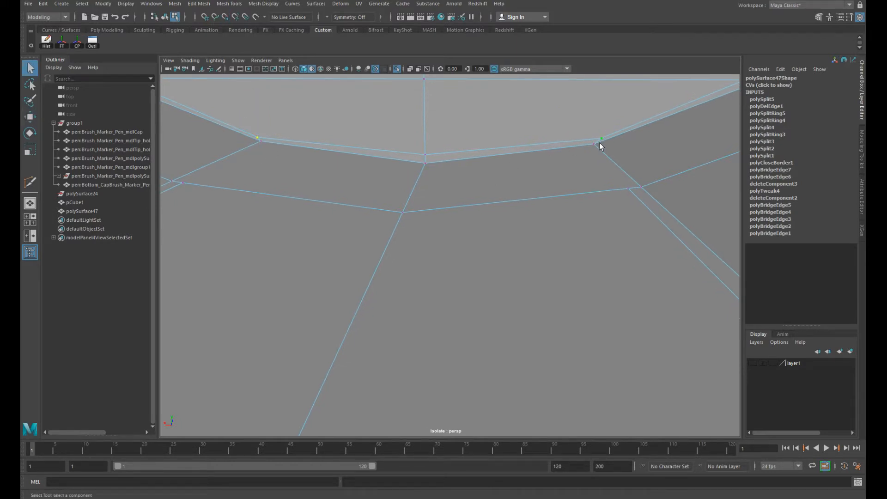
pyautogui.moveTo(390, 133); pyautogui.dragTo(394, 134)
pyautogui.scroll(-5, 442, 153)
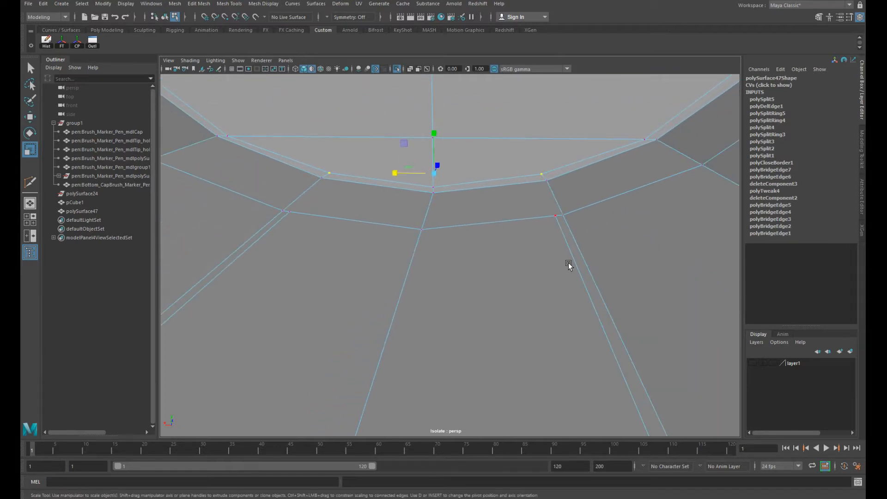
# - Delete the two leftover support edge loops running lengthwise down the trough
pyautogui.moveTo(568, 263); pyautogui.dragTo(569, 245, button='right')
pyautogui.click(569, 245)
pyautogui.keyDown('shift'); pyautogui.click(294, 234); pyautogui.keyUp('shift')
pyautogui.keyDown('shift'); pyautogui.moveTo(484, 221); pyautogui.dragTo(420, 239, button='right'); pyautogui.keyUp('shift')
# - Switch to vertex selection and merge the vertices around the closed trough end
pyautogui.moveTo(529, 213); pyautogui.dragTo(486, 212, button='right')
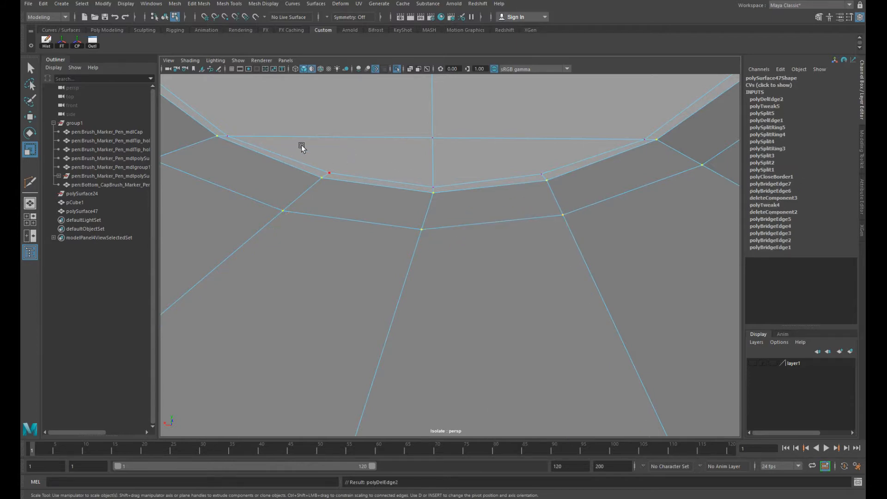
pyautogui.moveTo(574, 235); pyautogui.dragTo(575, 236)
pyautogui.keyDown('alt'); pyautogui.moveTo(575, 236); pyautogui.dragTo(532, 214, button='right'); pyautogui.keyUp('alt')
pyautogui.keyDown('alt'); pyautogui.moveTo(533, 214); pyautogui.dragTo(576, 210); pyautogui.keyUp('alt')
pyautogui.keyDown('alt'); pyautogui.moveTo(576, 210); pyautogui.dragTo(289, 218, button='right'); pyautogui.keyUp('alt')
pyautogui.keyDown('alt'); pyautogui.moveTo(289, 217); pyautogui.dragTo(462, 258); pyautogui.keyUp('alt')
pyautogui.keyDown('alt'); pyautogui.moveTo(461, 259); pyautogui.dragTo(398, 275, button='right'); pyautogui.keyUp('alt')
pyautogui.keyDown('shift'); pyautogui.moveTo(487, 249); pyautogui.dragTo(524, 213, button='right'); pyautogui.keyUp('shift')
pyautogui.keyDown('alt'); pyautogui.moveTo(525, 214); pyautogui.dragTo(451, 248); pyautogui.keyUp('alt')
# - Select the two lower inset edges of the end cap and adjust their height with the Move tool
pyautogui.moveTo(480, 217); pyautogui.dragTo(398, 205, button='right')
pyautogui.press('q')
pyautogui.click(542, 131)
pyautogui.keyDown('alt'); pyautogui.moveTo(398, 205); pyautogui.dragTo(431, 214); pyautogui.keyUp('alt')
pyautogui.keyDown('alt'); pyautogui.moveTo(432, 214); pyautogui.dragTo(535, 262, button='right'); pyautogui.keyUp('alt')
pyautogui.keyDown('alt'); pyautogui.moveTo(535, 262); pyautogui.dragTo(453, 226); pyautogui.keyUp('alt')
pyautogui.keyDown('alt'); pyautogui.moveTo(490, 175); pyautogui.dragTo(466, 242); pyautogui.keyUp('alt')
pyautogui.click(457, 222)
pyautogui.keyDown('alt'); pyautogui.moveTo(465, 242); pyautogui.dragTo(513, 222, button='right'); pyautogui.keyUp('alt')
pyautogui.keyDown('alt'); pyautogui.moveTo(504, 203); pyautogui.dragTo(455, 223); pyautogui.keyUp('alt')
pyautogui.moveTo(455, 223); pyautogui.dragTo(453, 196, button='right')
pyautogui.click(445, 222)
pyautogui.keyDown('shift'); pyautogui.click(392, 225); pyautogui.keyUp('shift')
pyautogui.press('f')
pyautogui.keyDown('alt'); pyautogui.moveTo(485, 247); pyautogui.dragTo(389, 214, button='right'); pyautogui.keyUp('alt')
pyautogui.keyDown('alt'); pyautogui.moveTo(389, 213); pyautogui.dragTo(432, 220); pyautogui.keyUp('alt')
pyautogui.press('w')
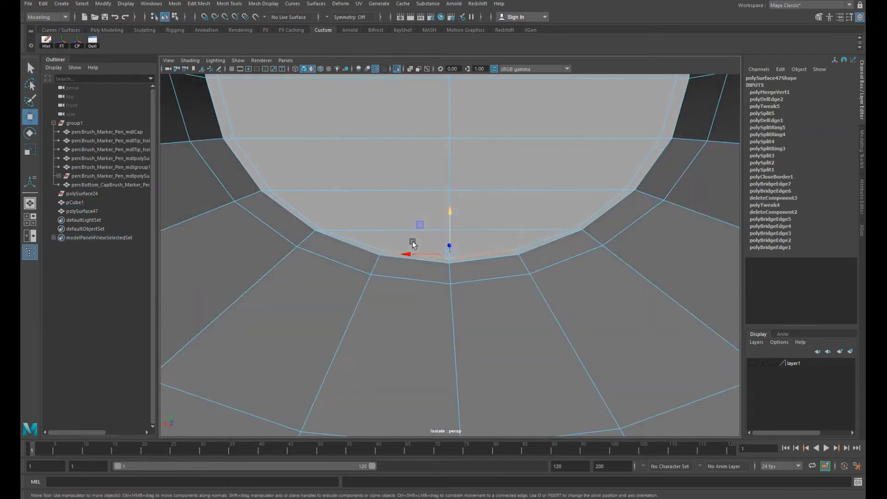
# - Examine the smoothed preview of the closed trough end and its neighbouring troughs
pyautogui.press('3')
pyautogui.moveTo(503, 212); pyautogui.dragTo(530, 213, button='right')
pyautogui.click(531, 139)
pyautogui.keyDown('alt'); pyautogui.moveTo(518, 216); pyautogui.dragTo(513, 245); pyautogui.keyUp('alt')
pyautogui.click(446, 213)
pyautogui.keyDown('alt'); pyautogui.moveTo(513, 245); pyautogui.dragTo(430, 239, button='right'); pyautogui.keyUp('alt')
pyautogui.click(582, 134)
pyautogui.keyDown('alt'); pyautogui.moveTo(430, 240); pyautogui.dragTo(408, 273); pyautogui.keyUp('alt')
pyautogui.keyDown('alt'); pyautogui.moveTo(408, 273); pyautogui.dragTo(586, 309, button='right'); pyautogui.keyUp('alt')
pyautogui.click(506, 269)
pyautogui.keyDown('alt'); pyautogui.moveTo(503, 270); pyautogui.dragTo(437, 277, button='right'); pyautogui.keyUp('alt')
pyautogui.keyDown('alt'); pyautogui.moveTo(473, 222); pyautogui.dragTo(480, 248); pyautogui.keyUp('alt')
pyautogui.keyDown('alt'); pyautogui.moveTo(480, 248); pyautogui.dragTo(412, 278, button='right'); pyautogui.keyUp('alt')
pyautogui.keyDown('alt'); pyautogui.moveTo(412, 277); pyautogui.dragTo(407, 238, button='middle'); pyautogui.keyUp('alt')
pyautogui.keyDown('alt'); pyautogui.moveTo(388, 237); pyautogui.dragTo(441, 248, button='right'); pyautogui.keyUp('alt')
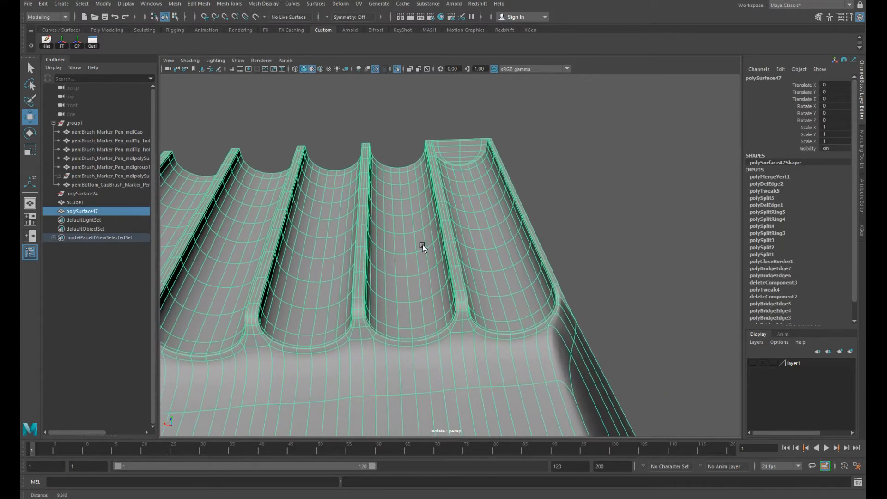
# - Save the scene and return the tray to its unsmoothed display
pyautogui.click(575, 193)
pyautogui.keyDown('alt'); pyautogui.moveTo(537, 190); pyautogui.dragTo(417, 204); pyautogui.keyUp('alt')
pyautogui.hotkey('ctrl', 's')
pyautogui.keyDown('alt'); pyautogui.moveTo(417, 204); pyautogui.dragTo(309, 224, button='right'); pyautogui.keyUp('alt')
pyautogui.keyDown('alt'); pyautogui.moveTo(309, 223); pyautogui.dragTo(453, 227); pyautogui.keyUp('alt')
pyautogui.click(396, 214)
pyautogui.press('3')
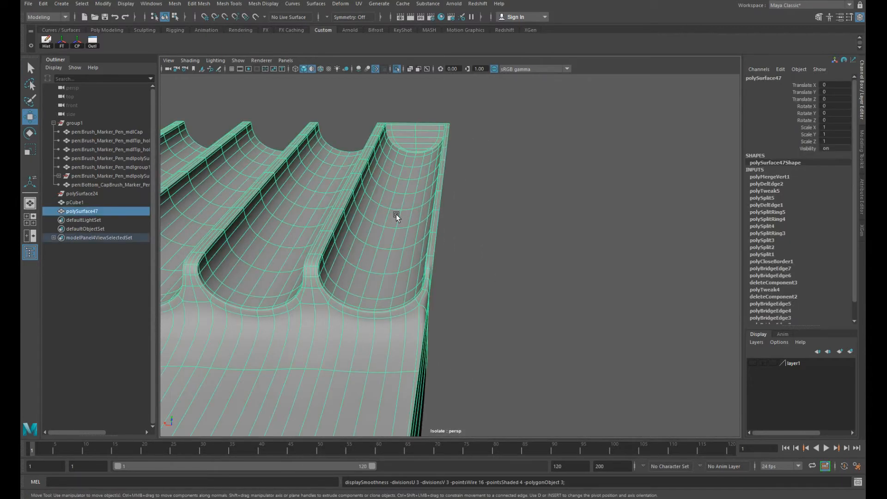
pyautogui.press('1')
# - Select the edge line where the far holder strip meets the floor and detach the components along it
pyautogui.press('F10')
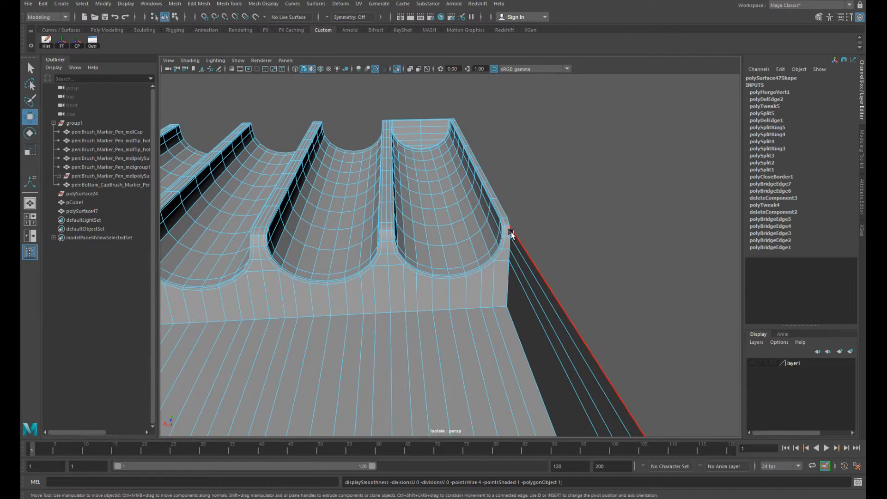
pyautogui.keyDown('alt'); pyautogui.moveTo(498, 306); pyautogui.dragTo(588, 280); pyautogui.keyUp('alt')
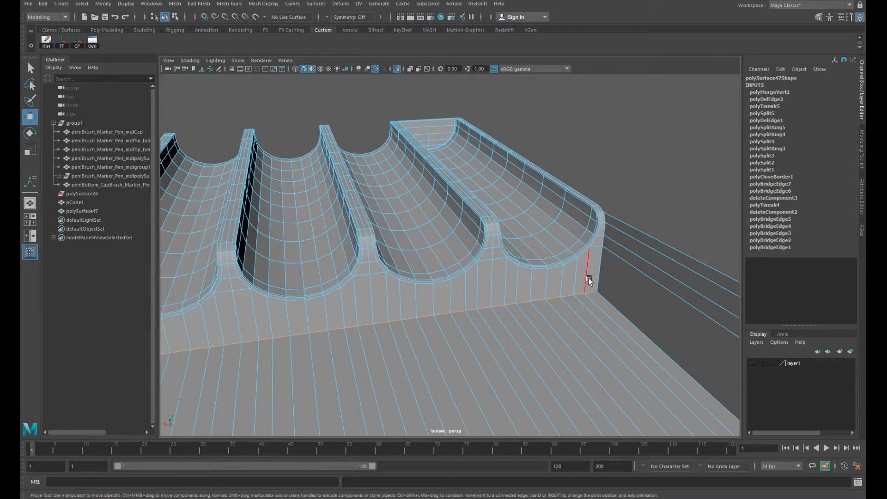
pyautogui.keyDown('alt'); pyautogui.moveTo(609, 275); pyautogui.dragTo(382, 252, button='right'); pyautogui.keyUp('alt')
pyautogui.keyDown('alt'); pyautogui.moveTo(382, 251); pyautogui.dragTo(415, 251); pyautogui.keyUp('alt')
pyautogui.keyDown('alt'); pyautogui.moveTo(416, 251); pyautogui.dragTo(502, 255, button='middle'); pyautogui.keyUp('alt')
pyautogui.keyDown('alt'); pyautogui.moveTo(501, 255); pyautogui.dragTo(508, 210, button='right'); pyautogui.keyUp('alt')
pyautogui.keyDown('alt'); pyautogui.moveTo(509, 209); pyautogui.dragTo(456, 197); pyautogui.keyUp('alt')
pyautogui.keyDown('shift'); pyautogui.moveTo(457, 197); pyautogui.dragTo(452, 301, button='right'); pyautogui.keyUp('shift')
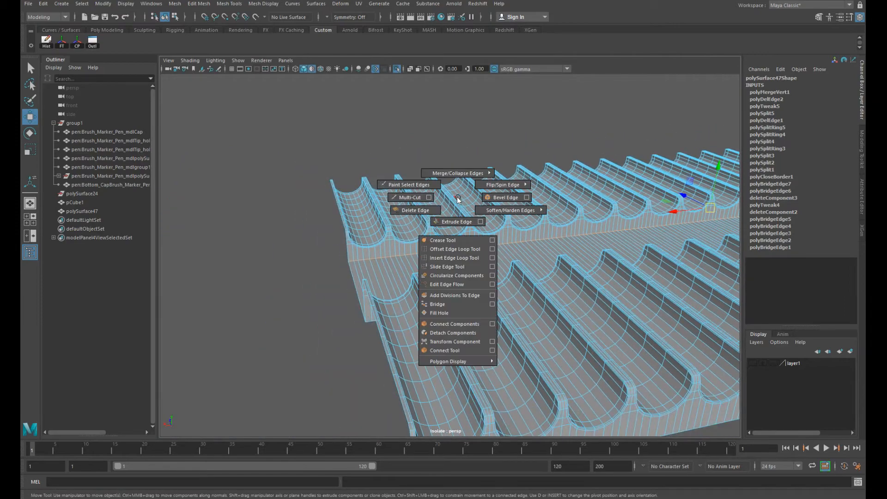
pyautogui.keyDown('shift'); pyautogui.moveTo(452, 336); pyautogui.dragTo(454, 335, button='right'); pyautogui.keyUp('shift')
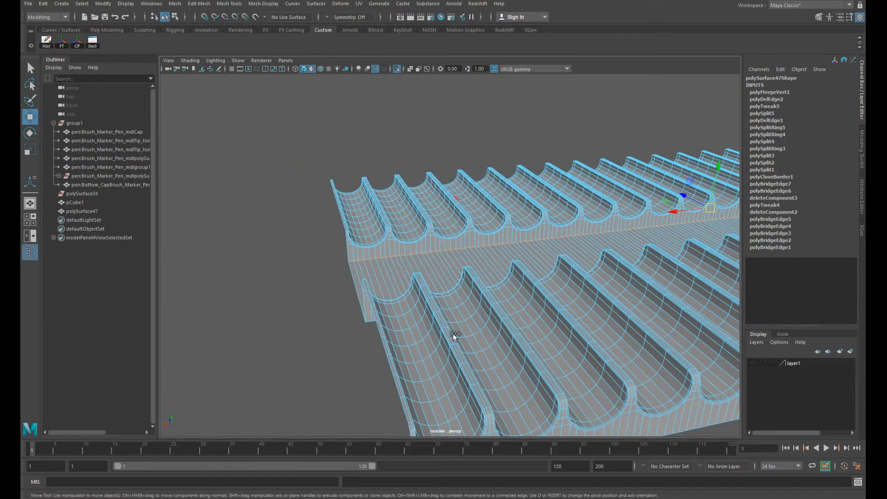
# - Delete the ridge faces beside the capped trough and the rest of the far strip, keeping only that trough
pyautogui.keyDown('alt'); pyautogui.moveTo(638, 245); pyautogui.dragTo(494, 266, button='middle'); pyautogui.keyUp('alt')
pyautogui.keyDown('alt'); pyautogui.moveTo(494, 265); pyautogui.dragTo(443, 263); pyautogui.keyUp('alt')
pyautogui.keyDown('alt'); pyautogui.moveTo(601, 286); pyautogui.dragTo(495, 265, button='right'); pyautogui.keyUp('alt')
pyautogui.keyDown('alt'); pyautogui.moveTo(495, 265); pyautogui.dragTo(365, 281, button='middle'); pyautogui.keyUp('alt')
pyautogui.keyDown('alt'); pyautogui.moveTo(365, 282); pyautogui.dragTo(606, 293, button='right'); pyautogui.keyUp('alt')
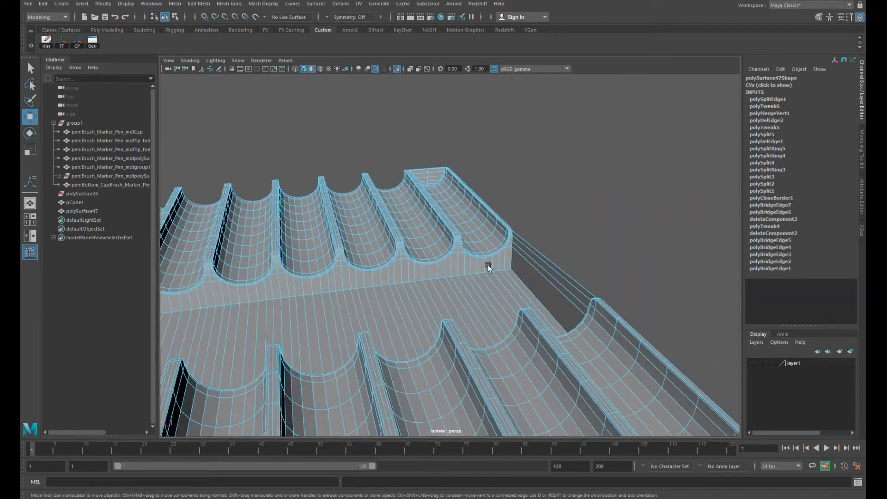
pyautogui.keyDown('alt'); pyautogui.moveTo(606, 293); pyautogui.dragTo(455, 268); pyautogui.keyUp('alt')
pyautogui.keyDown('alt'); pyautogui.moveTo(455, 268); pyautogui.dragTo(489, 266, button='right'); pyautogui.keyUp('alt')
pyautogui.keyDown('alt'); pyautogui.moveTo(488, 266); pyautogui.dragTo(466, 223); pyautogui.keyUp('alt')
pyautogui.press('F8')
pyautogui.click(501, 189)
pyautogui.click(405, 231)
pyautogui.press('F10')
pyautogui.click(342, 245)
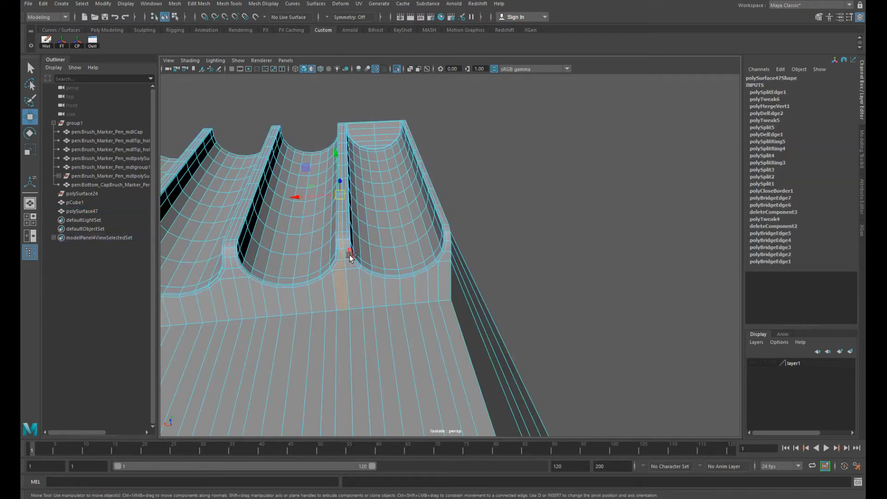
pyautogui.press('Delete')
pyautogui.doubleClick(318, 227)
pyautogui.press('Delete')
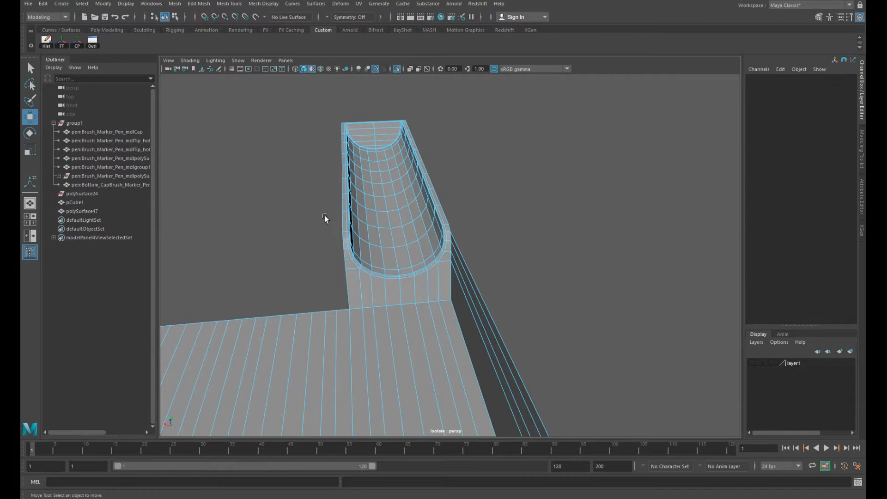
# - Select all faces of the remaining capped trough and extract them as a separate object
pyautogui.moveTo(412, 228)
pyautogui.keyDown('alt'); pyautogui.mouseDown()
pyautogui.moveTo(366, 204)
pyautogui.moveTo(409, 222)
pyautogui.mouseUp(); pyautogui.keyUp('alt')
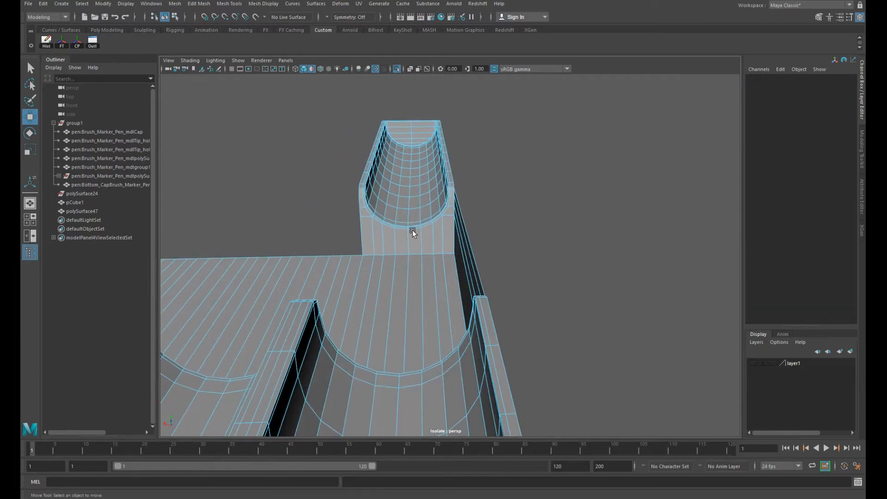
pyautogui.doubleClick(433, 228)
pyautogui.keyDown('shift'); pyautogui.rightClick(487, 184); pyautogui.keyUp('shift')
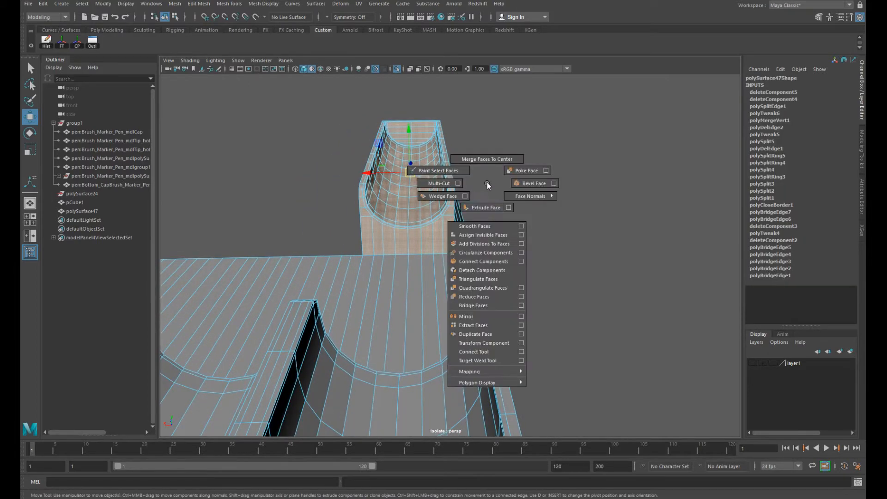
pyautogui.click(475, 325)
pyautogui.press('q')
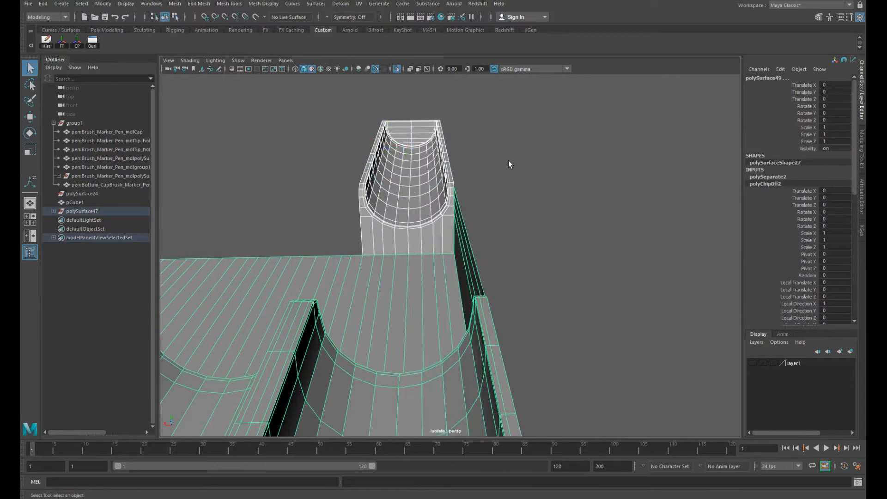
pyautogui.click(508, 160)
pyautogui.keyDown('alt'); pyautogui.moveTo(508, 162); pyautogui.dragTo(467, 206); pyautogui.keyUp('alt')
# - Delete the extracted trough's construction history and centre its pivot
pyautogui.click(396, 198)
pyautogui.keyDown('alt'); pyautogui.moveTo(396, 197); pyautogui.dragTo(477, 196, button='right'); pyautogui.keyUp('alt')
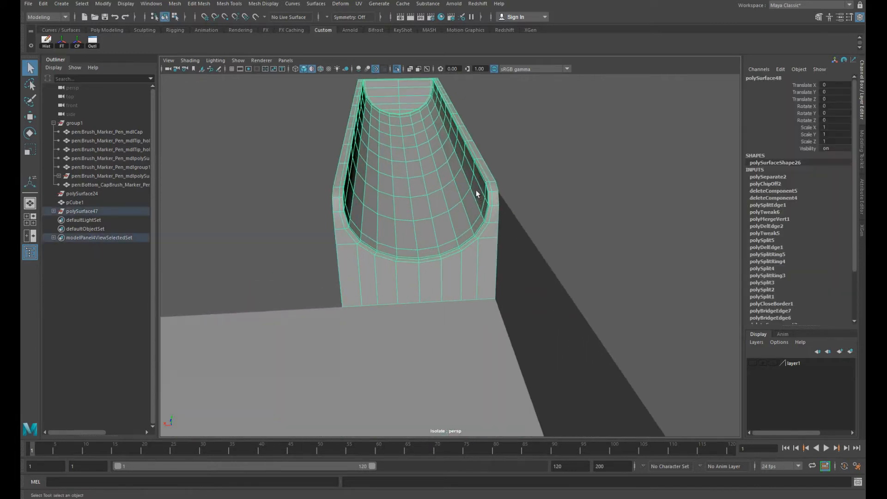
pyautogui.click(46, 42)
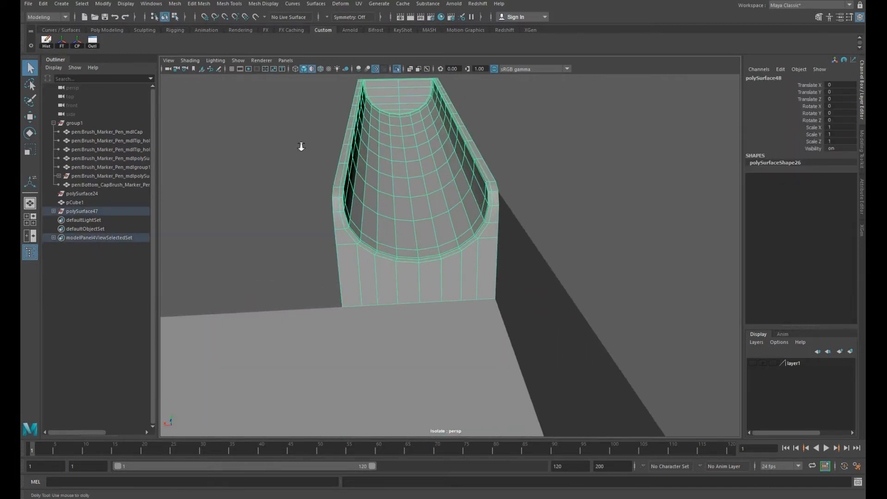
pyautogui.keyDown('alt'); pyautogui.moveTo(301, 146); pyautogui.dragTo(321, 136, button='right'); pyautogui.keyUp('alt')
pyautogui.keyDown('alt'); pyautogui.moveTo(321, 136); pyautogui.dragTo(346, 156, button='middle'); pyautogui.keyUp('alt')
pyautogui.keyDown('alt'); pyautogui.moveTo(517, 192); pyautogui.dragTo(397, 171, button='right'); pyautogui.keyUp('alt')
pyautogui.click(77, 44)
pyautogui.keyDown('alt'); pyautogui.moveTo(397, 208); pyautogui.dragTo(434, 220, button='right'); pyautogui.keyUp('alt')
pyautogui.keyDown('alt'); pyautogui.moveTo(554, 231); pyautogui.dragTo(448, 221, button='right'); pyautogui.keyUp('alt')
pyautogui.keyDown('alt'); pyautogui.moveTo(462, 222); pyautogui.dragTo(535, 229); pyautogui.keyUp('alt')
pyautogui.click(534, 229)
pyautogui.click(457, 246)
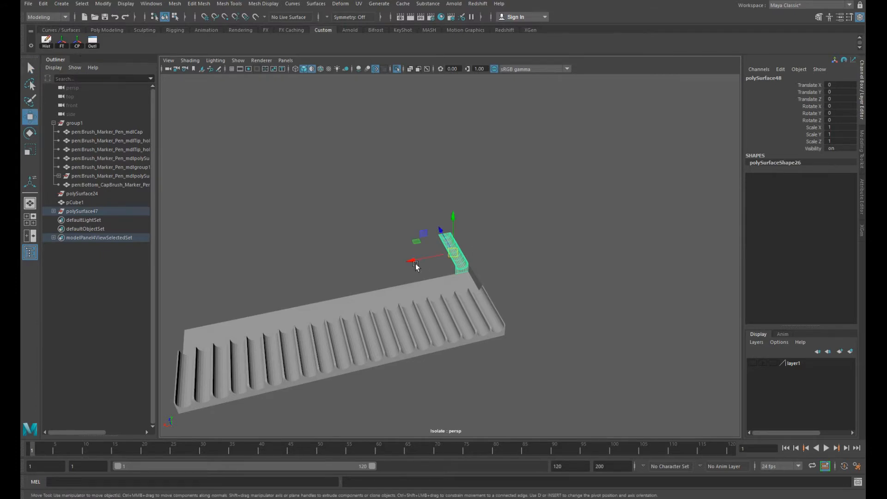
pyautogui.press('f')
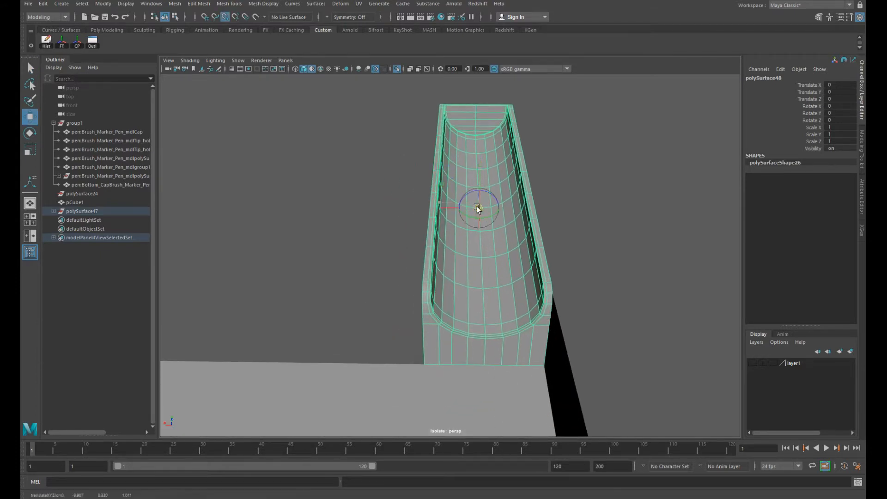
pyautogui.hotkey('ctrl', 'd')
pyautogui.keyDown('alt'); pyautogui.moveTo(458, 360); pyautogui.dragTo(480, 299, button='middle'); pyautogui.keyUp('alt')
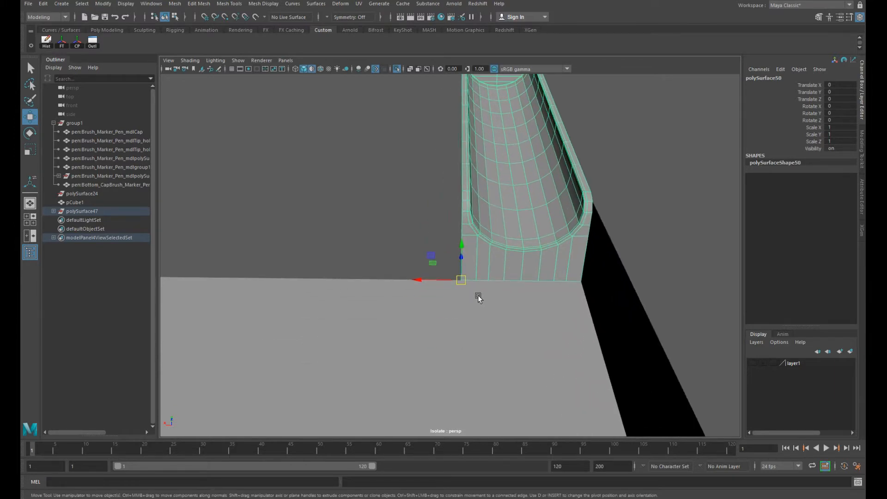
pyautogui.press('Delete')
# - Duplicate the trough with its pivot snapped to the lower outer corner, and vertex-snap the copy against the original's inner side
pyautogui.click(503, 252)
pyautogui.keyDown('alt'); pyautogui.moveTo(500, 251); pyautogui.dragTo(486, 252, button='middle'); pyautogui.keyUp('alt')
pyautogui.press('d')
pyautogui.press('v')
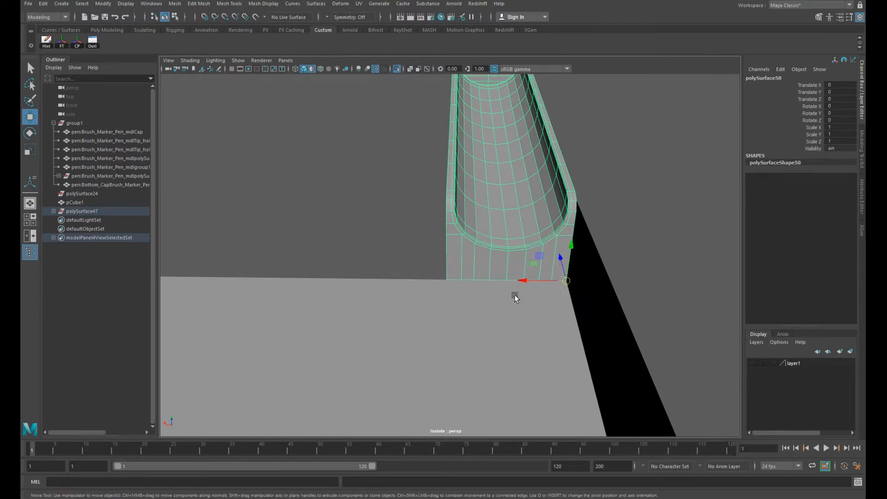
pyautogui.moveTo(521, 279); pyautogui.dragTo(444, 286)
pyautogui.keyDown('alt'); pyautogui.moveTo(560, 292); pyautogui.dragTo(536, 291, button='right'); pyautogui.keyUp('alt')
pyautogui.keyDown('alt'); pyautogui.moveTo(535, 291); pyautogui.dragTo(544, 289, button='middle'); pyautogui.keyUp('alt')
pyautogui.keyDown('alt'); pyautogui.moveTo(527, 297); pyautogui.dragTo(511, 294, button='right'); pyautogui.keyUp('alt')
pyautogui.keyDown('alt'); pyautogui.moveTo(511, 294); pyautogui.dragTo(549, 294, button='middle'); pyautogui.keyUp('alt')
# - Repeat the offset duplication of the capped trough until the copies fill the far strip's full length
pyautogui.hotkey('shift', 'd')
pyautogui.hotkey('shift', 'd')
pyautogui.hotkey('shift', 'd')
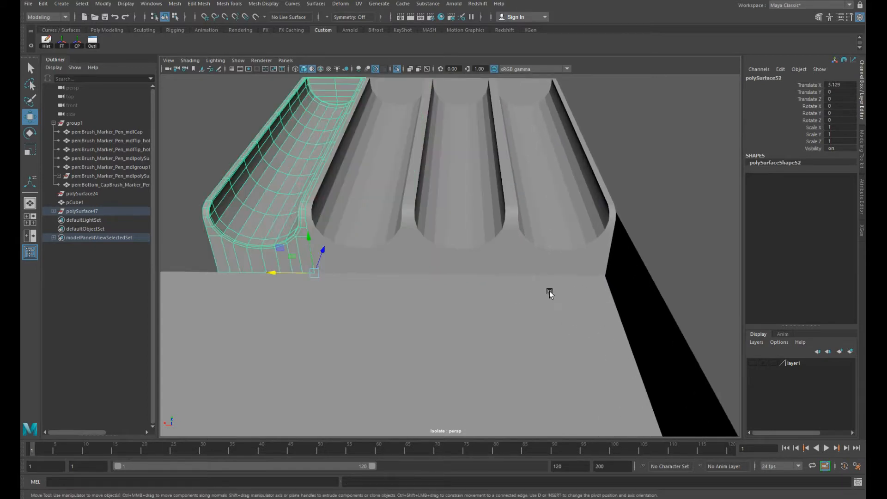
pyautogui.keyDown('alt'); pyautogui.moveTo(544, 290); pyautogui.dragTo(429, 289, button='right'); pyautogui.keyUp('alt')
pyautogui.keyDown('alt'); pyautogui.moveTo(430, 289); pyautogui.dragTo(611, 337, button='middle'); pyautogui.keyUp('alt')
pyautogui.keyDown('alt'); pyautogui.moveTo(612, 337); pyautogui.dragTo(441, 301, button='right'); pyautogui.keyUp('alt')
pyautogui.hotkey('shift', 'd')
pyautogui.hotkey('shift', 'd')
pyautogui.hotkey('shift', 'd')
pyautogui.hotkey('shift', 'd')
pyautogui.hotkey('shift', 'd')
pyautogui.hotkey('shift', 'd')
pyautogui.hotkey('shift', 'd')
pyautogui.hotkey('shift', 'd')
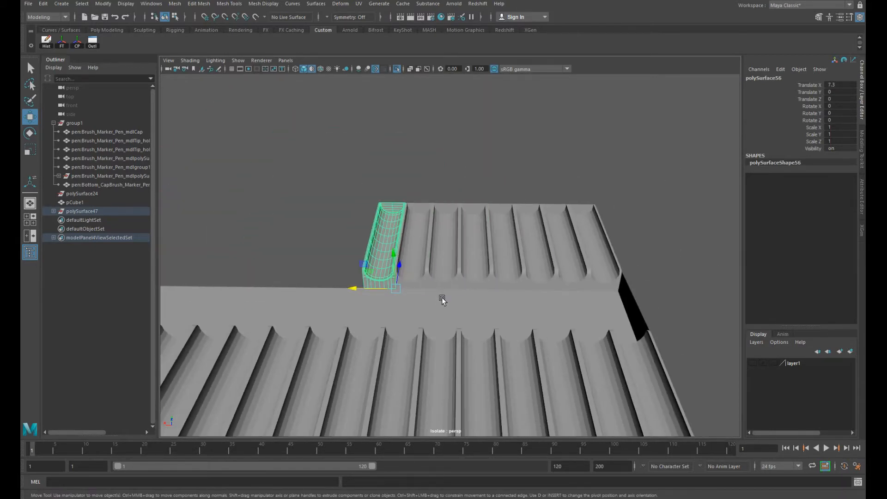
pyautogui.hotkey('shift', 'd')
pyautogui.hotkey('shift', 'd')
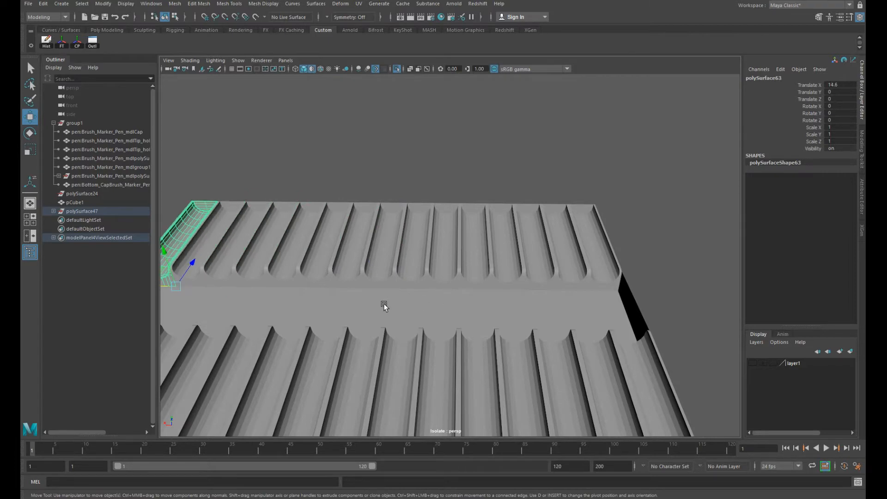
pyautogui.keyDown('alt'); pyautogui.moveTo(382, 303); pyautogui.dragTo(544, 317, button='middle'); pyautogui.keyUp('alt')
pyautogui.hotkey('shift', 'd')
pyautogui.hotkey('shift', 'd')
pyautogui.hotkey('shift', 'd')
pyautogui.hotkey('shift', 'd')
pyautogui.hotkey('shift', 'd')
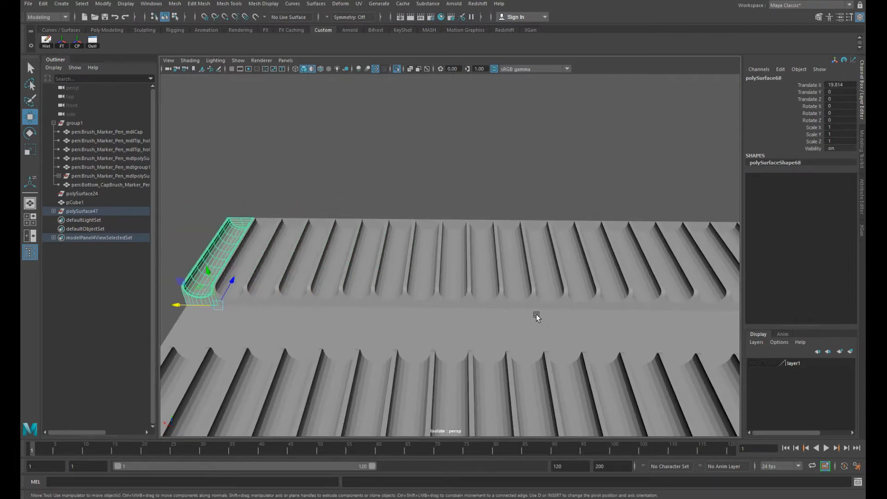
pyautogui.keyDown('alt'); pyautogui.moveTo(536, 315); pyautogui.dragTo(513, 306, button='right'); pyautogui.keyUp('alt')
pyautogui.keyDown('alt'); pyautogui.moveTo(514, 306); pyautogui.dragTo(428, 281); pyautogui.keyUp('alt')
pyautogui.click(445, 199)
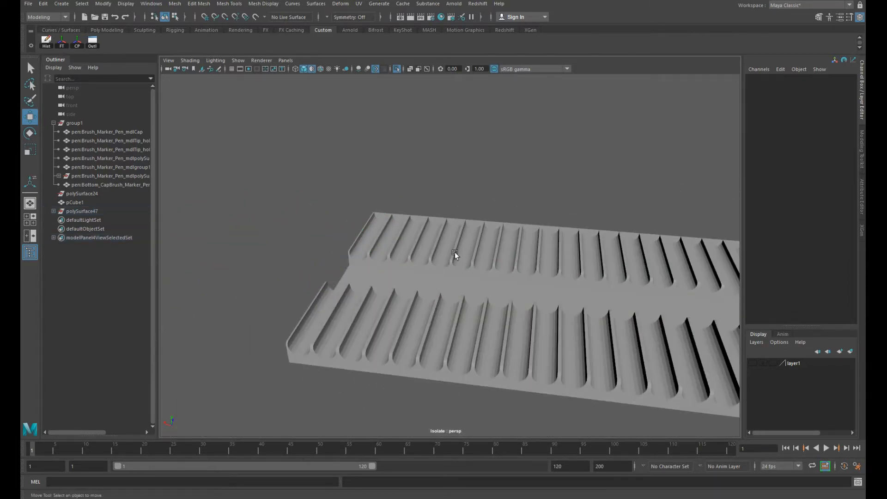
# - Turn on wireframe on shaded, select all the far-strip trough copies and combine them into one mesh
pyautogui.keyDown('alt'); pyautogui.moveTo(455, 251); pyautogui.dragTo(511, 301, button='right'); pyautogui.keyUp('alt')
pyautogui.keyDown('alt'); pyautogui.moveTo(511, 301); pyautogui.dragTo(436, 294, button='middle'); pyautogui.keyUp('alt')
pyautogui.click(284, 252)
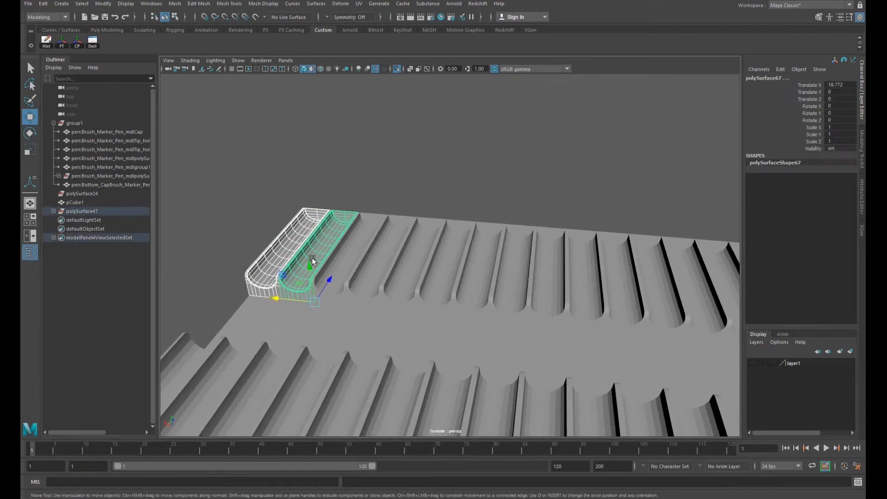
pyautogui.click(321, 70)
pyautogui.moveTo(347, 217)
pyautogui.keyDown('alt'); pyautogui.mouseDown()
pyautogui.moveTo(369, 223)
pyautogui.moveTo(337, 240)
pyautogui.moveTo(407, 231)
pyautogui.mouseUp(); pyautogui.keyUp('alt')
pyautogui.keyDown('alt'); pyautogui.moveTo(407, 231); pyautogui.dragTo(381, 226, button='right'); pyautogui.keyUp('alt')
pyautogui.keyDown('alt'); pyautogui.moveTo(381, 226); pyautogui.dragTo(479, 199); pyautogui.keyUp('alt')
pyautogui.moveTo(440, 323); pyautogui.dragTo(438, 324)
pyautogui.keyDown('alt'); pyautogui.moveTo(411, 283); pyautogui.dragTo(531, 243); pyautogui.keyUp('alt')
pyautogui.keyDown('shift'); pyautogui.moveTo(553, 183); pyautogui.dragTo(557, 337, button='right'); pyautogui.keyUp('shift')
# - Combine the far strip with the rest of the tray, delete the result's construction history and freeze its transformations
pyautogui.click(467, 228)
pyautogui.keyDown('alt'); pyautogui.moveTo(467, 228); pyautogui.dragTo(468, 248); pyautogui.keyUp('alt')
pyautogui.keyDown('shift'); pyautogui.click(468, 248); pyautogui.keyUp('shift')
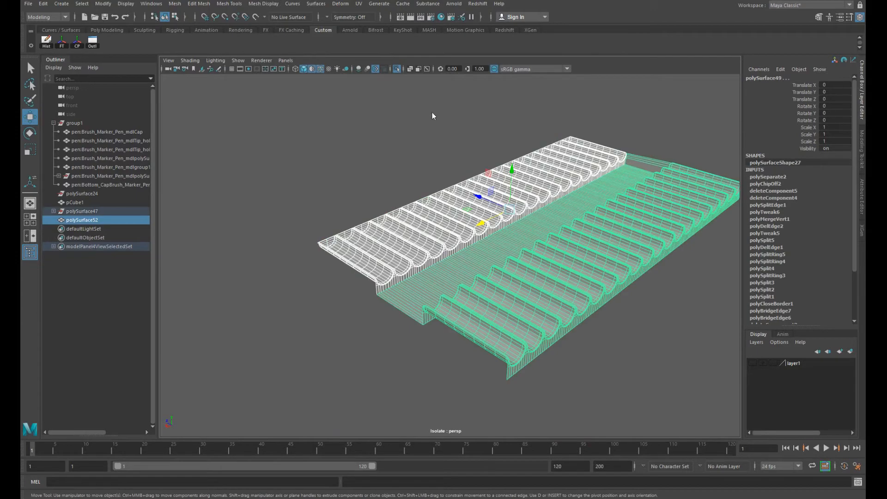
pyautogui.keyDown('shift'); pyautogui.moveTo(431, 112); pyautogui.dragTo(420, 275, button='right'); pyautogui.keyUp('shift')
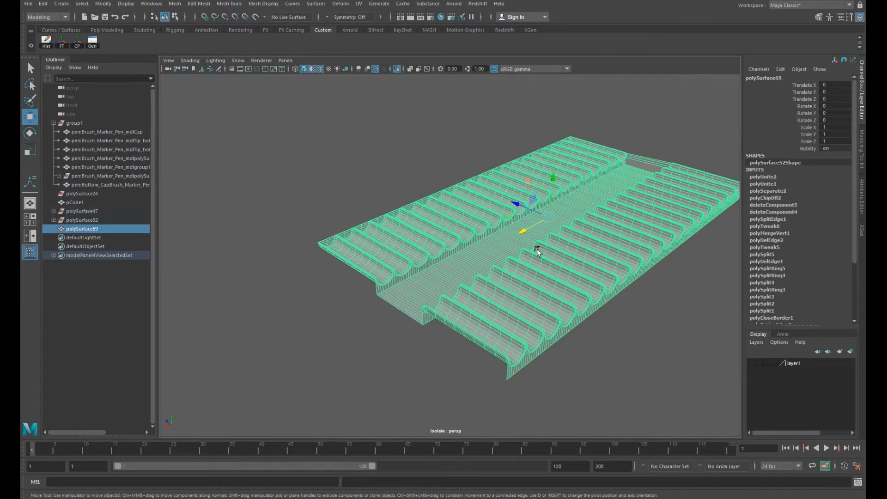
pyautogui.keyDown('alt'); pyautogui.moveTo(497, 254); pyautogui.dragTo(218, 160, button='right'); pyautogui.keyUp('alt')
pyautogui.click(47, 41)
pyautogui.click(68, 42)
# - Select the combined tray's vertices and merge the overlapping ones
pyautogui.keyDown('alt'); pyautogui.moveTo(376, 197); pyautogui.dragTo(297, 212); pyautogui.keyUp('alt')
pyautogui.keyDown('alt'); pyautogui.moveTo(297, 212); pyautogui.dragTo(388, 221, button='right'); pyautogui.keyUp('alt')
pyautogui.moveTo(395, 225); pyautogui.dragTo(358, 226, button='right')
pyautogui.keyDown('alt'); pyautogui.moveTo(365, 222); pyautogui.dragTo(457, 199); pyautogui.keyUp('alt')
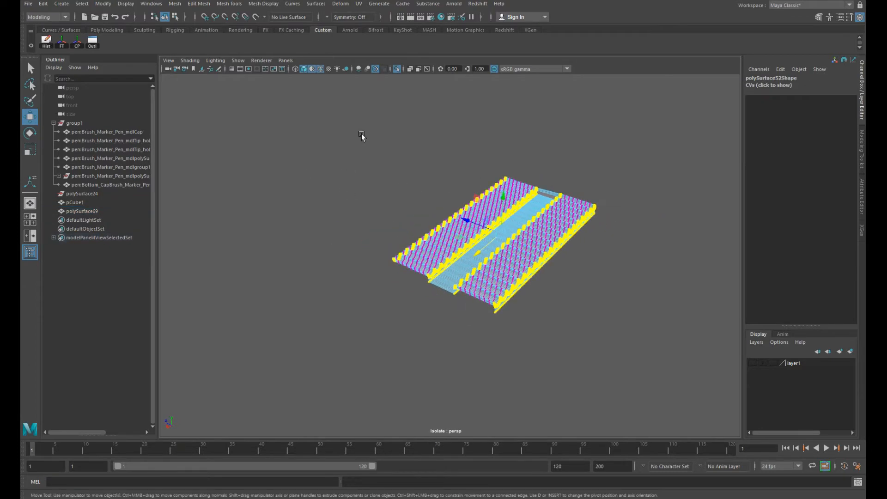
pyautogui.moveTo(648, 376); pyautogui.dragTo(649, 377)
pyautogui.keyDown('alt'); pyautogui.moveTo(393, 235); pyautogui.dragTo(536, 282, button='right'); pyautogui.keyUp('alt')
pyautogui.keyDown('alt'); pyautogui.moveTo(534, 242); pyautogui.dragTo(462, 231); pyautogui.keyUp('alt')
pyautogui.keyDown('alt'); pyautogui.moveTo(462, 231); pyautogui.dragTo(508, 240, button='right'); pyautogui.keyUp('alt')
pyautogui.keyDown('alt'); pyautogui.moveTo(508, 240); pyautogui.dragTo(549, 295); pyautogui.keyUp('alt')
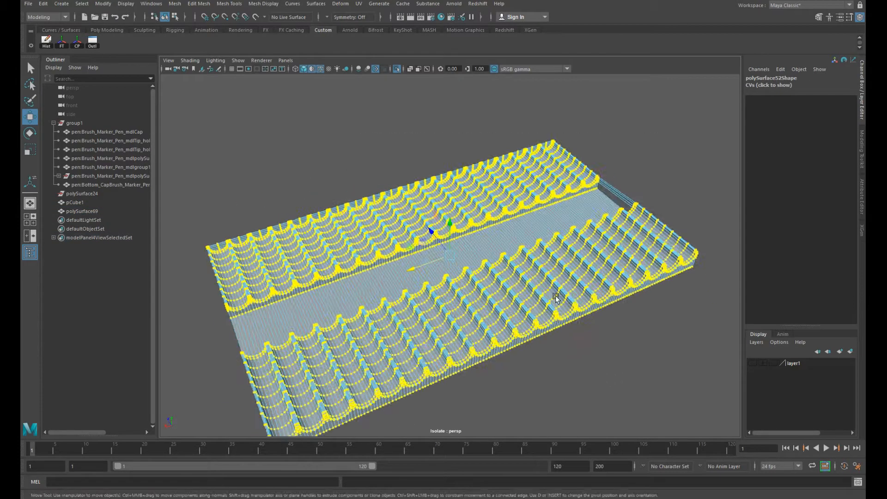
pyautogui.keyDown('alt'); pyautogui.moveTo(549, 295); pyautogui.dragTo(334, 259, button='right'); pyautogui.keyUp('alt')
pyautogui.moveTo(612, 405); pyautogui.dragTo(613, 406)
pyautogui.keyDown('alt'); pyautogui.moveTo(393, 277); pyautogui.dragTo(481, 273, button='right'); pyautogui.keyUp('alt')
pyautogui.keyDown('shift'); pyautogui.moveTo(545, 225); pyautogui.dragTo(595, 186, button='right'); pyautogui.keyUp('shift')
# - Inspect the merged tray in smooth preview, checking the joins between the troughs
pyautogui.keyDown('alt'); pyautogui.moveTo(471, 263); pyautogui.dragTo(578, 281, button='right'); pyautogui.keyUp('alt')
pyautogui.press('3')
pyautogui.press('1')
pyautogui.press('3')
pyautogui.press('q')
pyautogui.click(682, 147)
pyautogui.keyDown('alt'); pyautogui.moveTo(578, 221); pyautogui.dragTo(462, 222, button='right'); pyautogui.keyUp('alt')
pyautogui.keyDown('alt'); pyautogui.moveTo(397, 185); pyautogui.dragTo(434, 157); pyautogui.keyUp('alt')
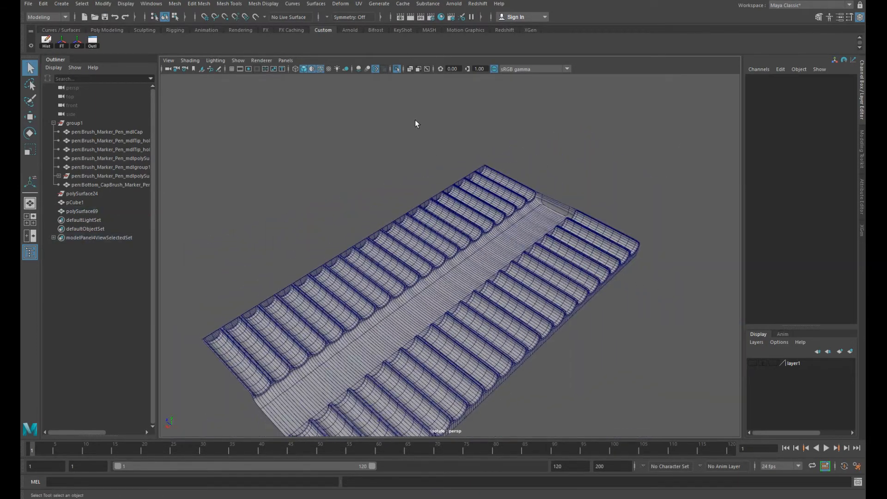
# - Turn off wireframe on shaded and compare the tray's shading with smooth preview on and off
pyautogui.click(321, 69)
pyautogui.click(477, 278)
pyautogui.press('1')
pyautogui.click(537, 168)
pyautogui.keyDown('alt'); pyautogui.moveTo(475, 282); pyautogui.dragTo(521, 294, button='right'); pyautogui.keyUp('alt')
pyautogui.moveTo(520, 294)
pyautogui.keyDown('alt'); pyautogui.mouseDown()
pyautogui.moveTo(498, 257)
pyautogui.moveTo(462, 278)
pyautogui.mouseUp(); pyautogui.keyUp('alt')
pyautogui.click(500, 248)
pyautogui.press('3')
pyautogui.click(514, 159)
pyautogui.moveTo(462, 278)
pyautogui.keyDown('alt'); pyautogui.mouseDown(button='right')
pyautogui.moveTo(489, 279)
pyautogui.moveTo(446, 279)
pyautogui.mouseUp(button='right'); pyautogui.keyUp('alt')
pyautogui.keyDown('alt'); pyautogui.moveTo(619, 282); pyautogui.dragTo(575, 284); pyautogui.keyUp('alt')
pyautogui.moveTo(576, 284)
pyautogui.keyDown('alt'); pyautogui.mouseDown(button='right')
pyautogui.moveTo(556, 292)
pyautogui.moveTo(577, 286)
pyautogui.mouseUp(button='right'); pyautogui.keyUp('alt')
pyautogui.click(563, 309)
pyautogui.press('1')
pyautogui.keyDown('alt'); pyautogui.moveTo(593, 316); pyautogui.dragTo(483, 287, button='right'); pyautogui.keyUp('alt')
pyautogui.keyDown('alt'); pyautogui.moveTo(483, 288); pyautogui.dragTo(336, 171); pyautogui.keyUp('alt')
# - Check the tray's smooth preview in the top view, return it to unsmoothed and delete its construction history
pyautogui.press('space')
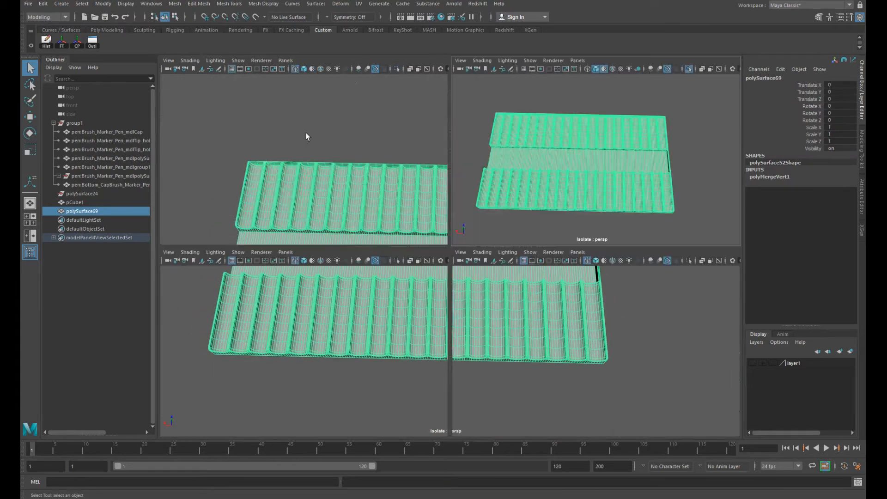
pyautogui.press('space')
pyautogui.keyDown('alt'); pyautogui.moveTo(367, 203); pyautogui.dragTo(273, 191, button='right'); pyautogui.keyUp('alt')
pyautogui.keyDown('alt'); pyautogui.moveTo(412, 187); pyautogui.dragTo(347, 262, button='middle'); pyautogui.keyUp('alt')
pyautogui.keyDown('alt'); pyautogui.moveTo(347, 262); pyautogui.dragTo(371, 259, button='right'); pyautogui.keyUp('alt')
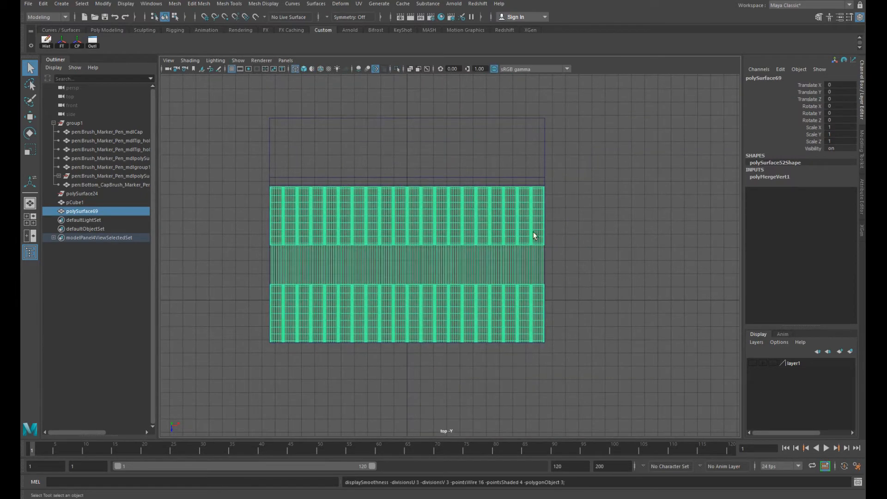
pyautogui.keyDown('alt'); pyautogui.moveTo(533, 232); pyautogui.dragTo(570, 232, button='right'); pyautogui.keyUp('alt')
pyautogui.press('1')
pyautogui.press('3')
pyautogui.keyDown('alt'); pyautogui.moveTo(381, 241); pyautogui.dragTo(428, 240, button='right'); pyautogui.keyUp('alt')
pyautogui.press('1')
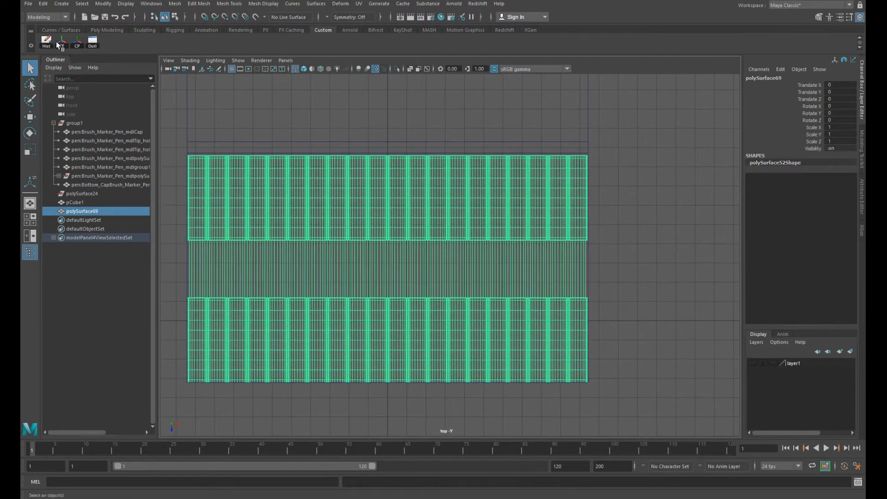
# - In the top view, select the face loop beside the tray's centre line, running across both strips and the floor
pyautogui.press('w')
pyautogui.keyDown('alt'); pyautogui.moveTo(466, 301); pyautogui.dragTo(509, 300, button='right'); pyautogui.keyUp('alt')
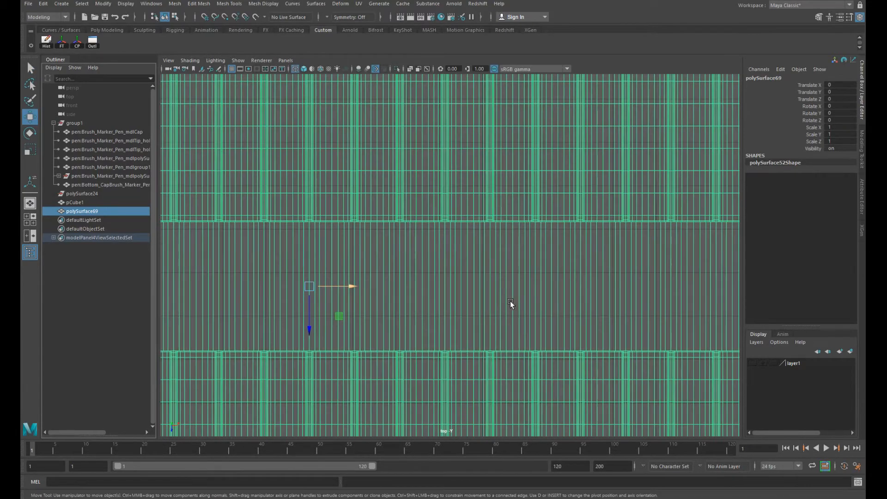
pyautogui.keyDown('alt'); pyautogui.moveTo(476, 232); pyautogui.dragTo(519, 357, button='middle'); pyautogui.keyUp('alt')
pyautogui.keyDown('alt'); pyautogui.moveTo(404, 314); pyautogui.dragTo(594, 264, button='right'); pyautogui.keyUp('alt')
pyautogui.keyDown('alt'); pyautogui.moveTo(594, 264); pyautogui.dragTo(714, 435, button='middle'); pyautogui.keyUp('alt')
pyautogui.keyDown('alt'); pyautogui.moveTo(372, 296); pyautogui.dragTo(411, 289, button='right'); pyautogui.keyUp('alt')
pyautogui.keyDown('alt'); pyautogui.moveTo(411, 289); pyautogui.dragTo(512, 354, button='middle'); pyautogui.keyUp('alt')
pyautogui.keyDown('alt'); pyautogui.moveTo(369, 285); pyautogui.dragTo(409, 278, button='right'); pyautogui.keyUp('alt')
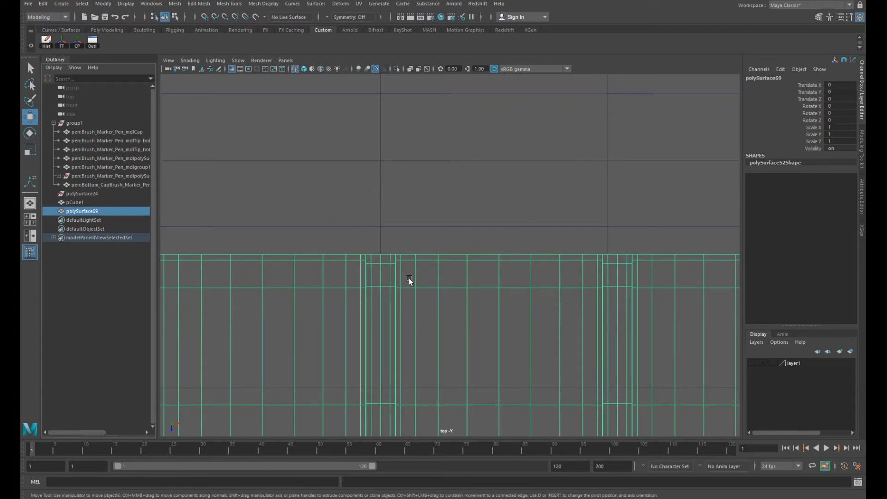
pyautogui.click(377, 271)
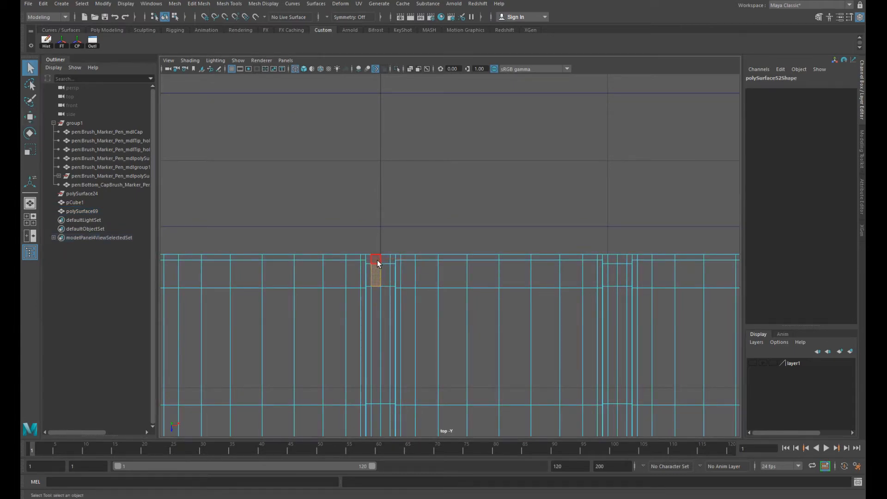
pyautogui.keyDown('shift'); pyautogui.doubleClick(378, 258); pyautogui.keyUp('shift')
# - Examine the selected centre face loop across the strips and floor in the perspective and top views
pyautogui.scroll(-10, 377, 260)
pyautogui.press('space')
pyautogui.press('space')
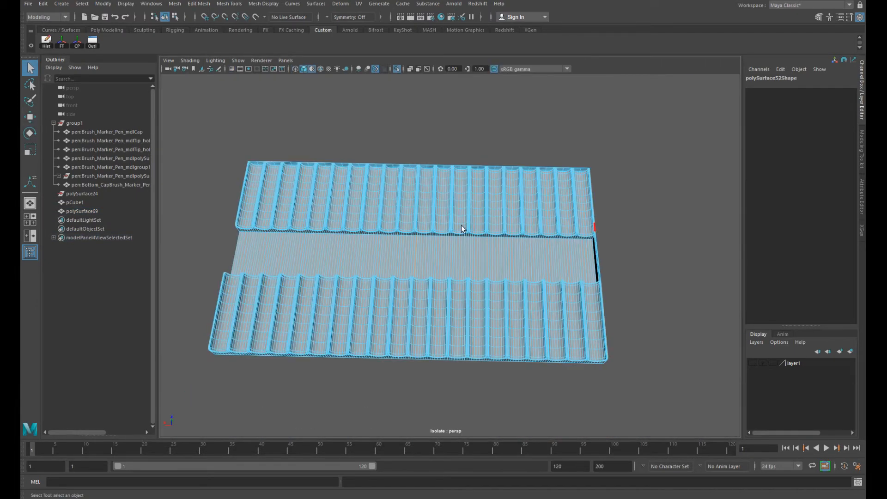
pyautogui.keyDown('alt'); pyautogui.moveTo(458, 226); pyautogui.dragTo(429, 246); pyautogui.keyUp('alt')
pyautogui.keyDown('alt'); pyautogui.moveTo(429, 245); pyautogui.dragTo(470, 237, button='right'); pyautogui.keyUp('alt')
pyautogui.keyDown('alt'); pyautogui.moveTo(470, 237); pyautogui.dragTo(445, 249); pyautogui.keyUp('alt')
pyautogui.keyDown('alt'); pyautogui.moveTo(445, 249); pyautogui.dragTo(379, 204, button='right'); pyautogui.keyUp('alt')
pyautogui.press('space')
pyautogui.press('space')
pyautogui.keyDown('alt'); pyautogui.moveTo(391, 232); pyautogui.dragTo(462, 280, button='right'); pyautogui.keyUp('alt')
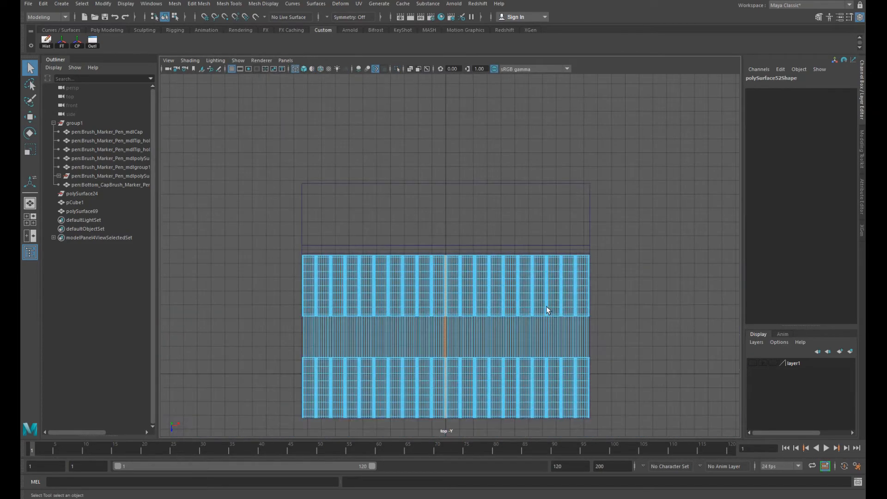
pyautogui.press('space')
pyautogui.press('space')
pyautogui.keyDown('alt'); pyautogui.moveTo(597, 248); pyautogui.dragTo(762, 309, button='right'); pyautogui.keyUp('alt')
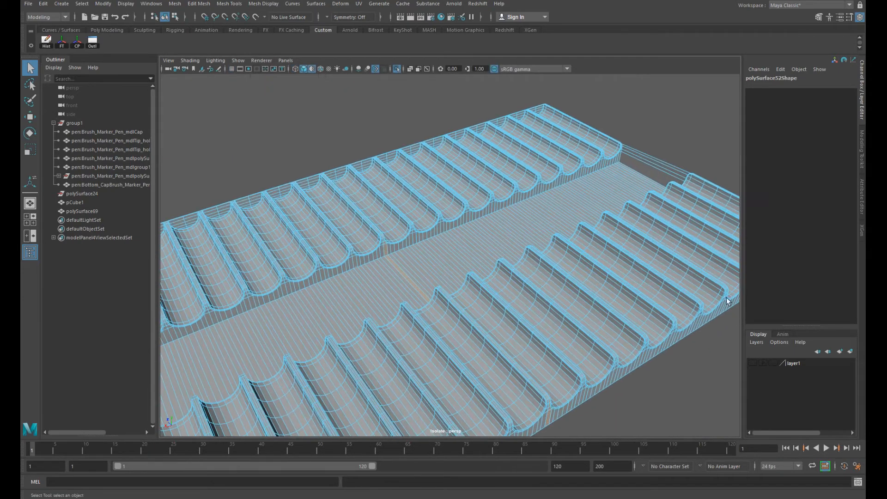
pyautogui.keyDown('alt'); pyautogui.moveTo(556, 274); pyautogui.dragTo(458, 273); pyautogui.keyUp('alt')
pyautogui.keyDown('alt'); pyautogui.moveTo(458, 274); pyautogui.dragTo(545, 302, button='right'); pyautogui.keyUp('alt')
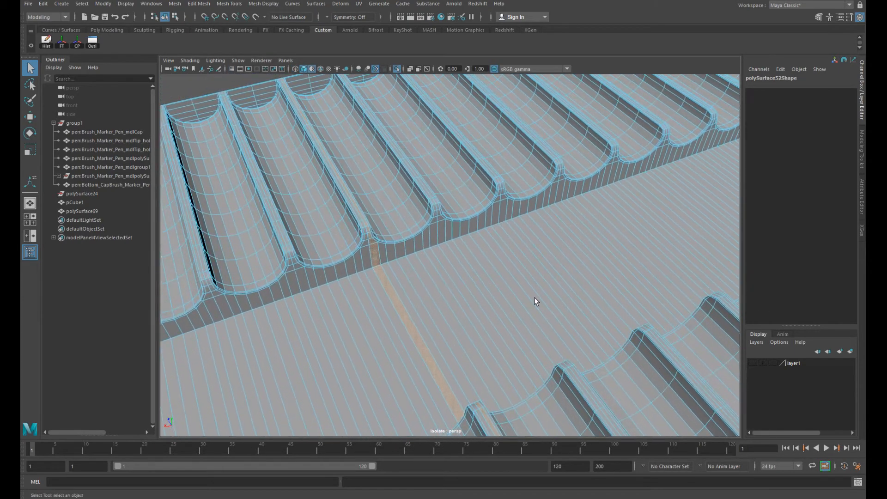
# - Delete the centre face loop, then select and delete the half of the tray on its open-ended side
pyautogui.keyDown('alt'); pyautogui.moveTo(545, 305); pyautogui.dragTo(434, 264); pyautogui.keyUp('alt')
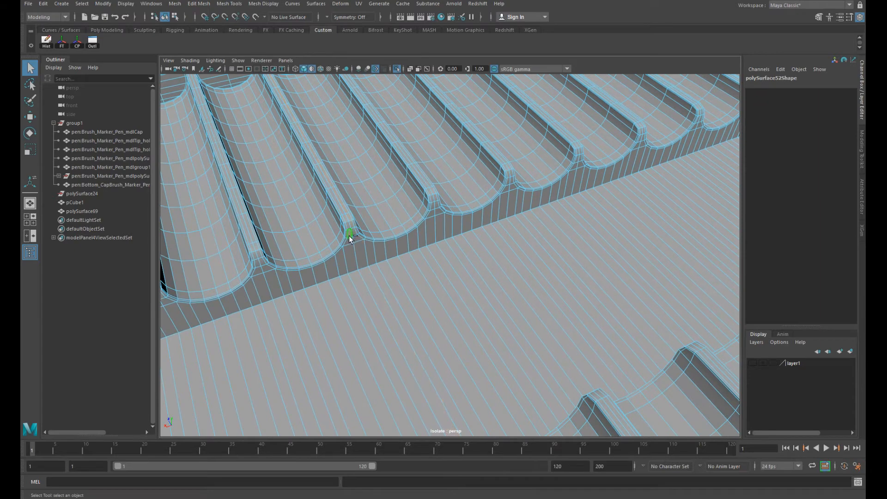
pyautogui.keyDown('alt'); pyautogui.moveTo(563, 260); pyautogui.dragTo(392, 231, button='right'); pyautogui.keyUp('alt')
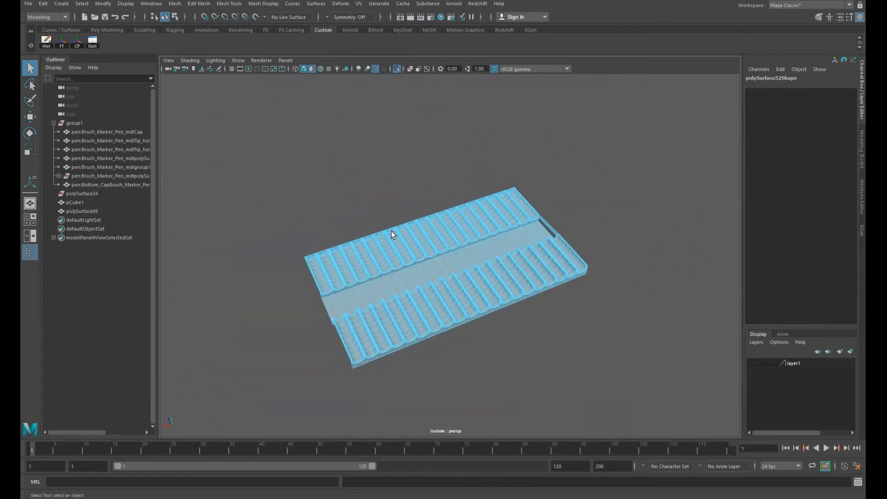
pyautogui.press('Delete')
pyautogui.doubleClick(404, 257)
pyautogui.press('Delete')
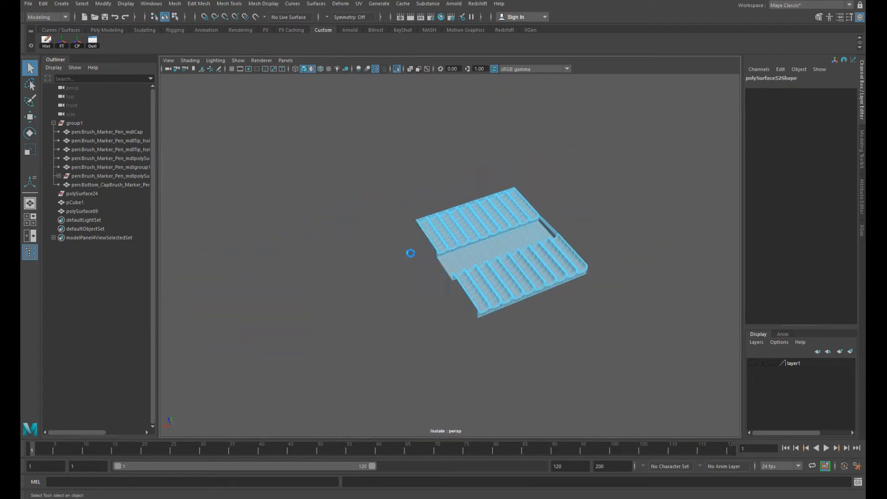
# - Inspect the remaining tray half with its smooth preview off, checking the troughs and the cut edge
pyautogui.press('F9')
pyautogui.keyDown('alt'); pyautogui.moveTo(502, 229); pyautogui.dragTo(541, 212); pyautogui.keyUp('alt')
pyautogui.keyDown('alt'); pyautogui.moveTo(541, 211); pyautogui.dragTo(462, 249, button='middle'); pyautogui.keyUp('alt')
pyautogui.keyDown('alt'); pyautogui.moveTo(398, 257); pyautogui.dragTo(485, 203, button='right'); pyautogui.keyUp('alt')
pyautogui.click(490, 193)
pyautogui.click(470, 231)
pyautogui.press('1')
pyautogui.click(470, 194)
pyautogui.keyDown('alt'); pyautogui.moveTo(397, 221); pyautogui.dragTo(354, 264); pyautogui.keyUp('alt')
pyautogui.click(390, 232)
pyautogui.press('1')
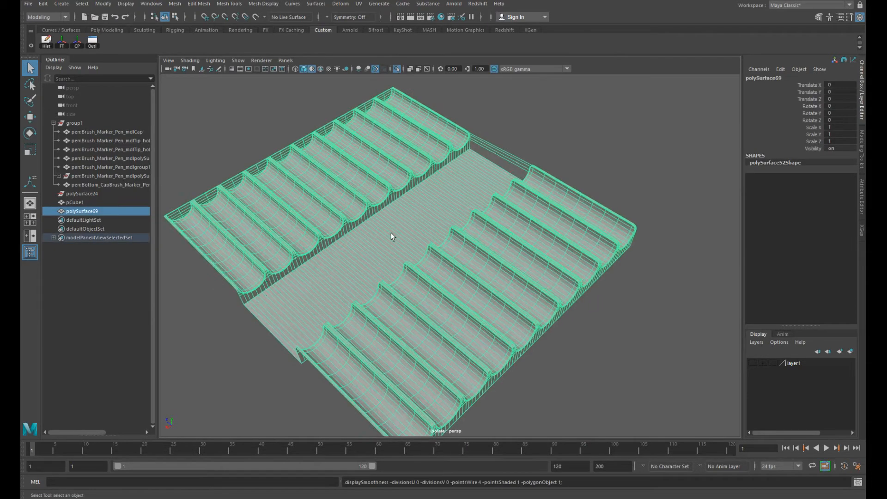
# - Freeze the remaining tray half's transformations and delete its construction history
pyautogui.keyDown('alt'); pyautogui.moveTo(391, 232); pyautogui.dragTo(350, 264); pyautogui.keyUp('alt')
pyautogui.keyDown('alt'); pyautogui.moveTo(351, 265); pyautogui.dragTo(321, 248, button='right'); pyautogui.keyUp('alt')
pyautogui.keyDown('alt'); pyautogui.moveTo(400, 250); pyautogui.dragTo(433, 218, button='middle'); pyautogui.keyUp('alt')
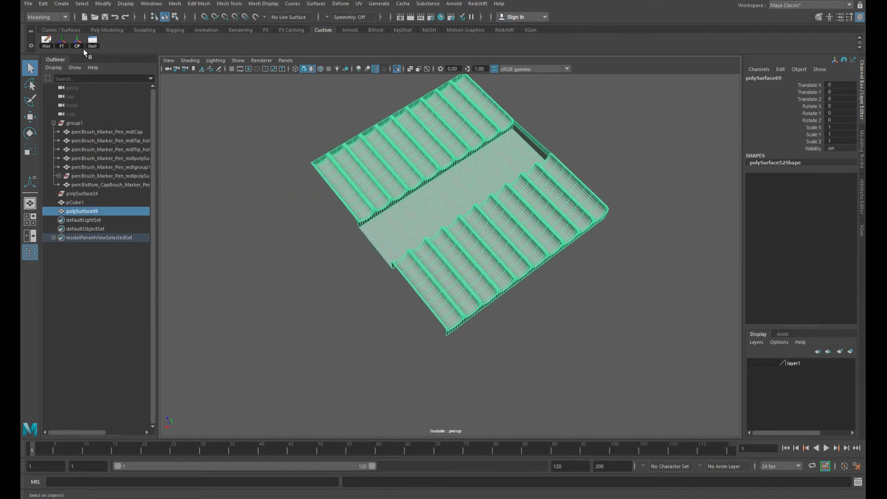
pyautogui.click(61, 44)
pyautogui.click(48, 44)
pyautogui.press('w')
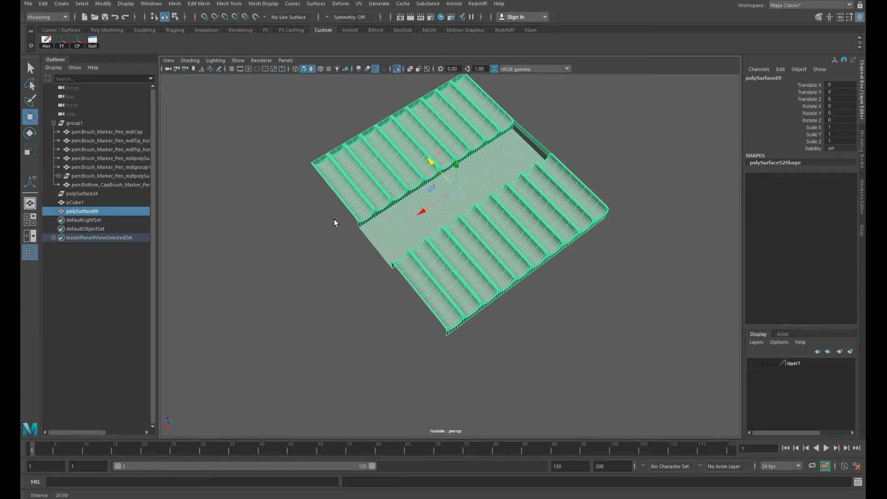
# - Vertex-snap the tray half's pivot along its length to the floor's cut edge
pyautogui.scroll(2, 332, 220)
pyautogui.press('d')
pyautogui.press('v')
pyautogui.moveTo(422, 191); pyautogui.dragTo(226, 307)
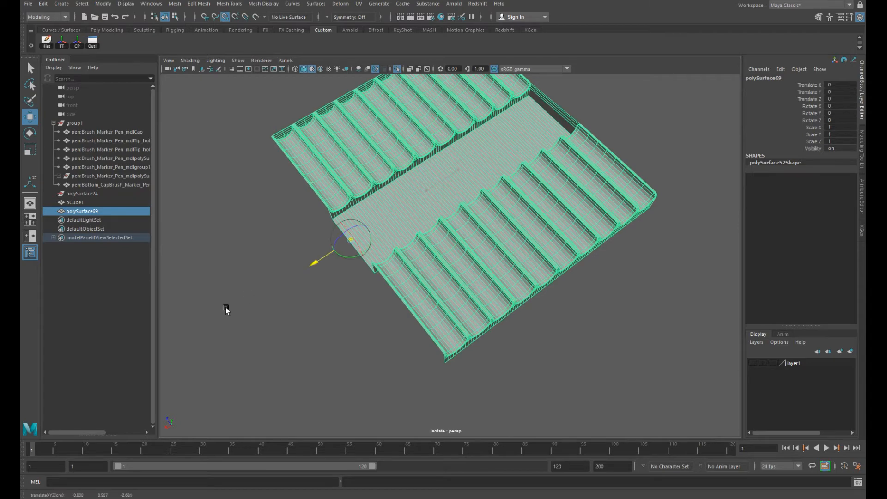
pyautogui.scroll(2, 340, 257)
pyautogui.press('d')
pyautogui.click(277, 257)
# - Duplicate the tray half and mirror the copy across the cut edge with Scale X set to -1
pyautogui.press('space')
pyautogui.press('space')
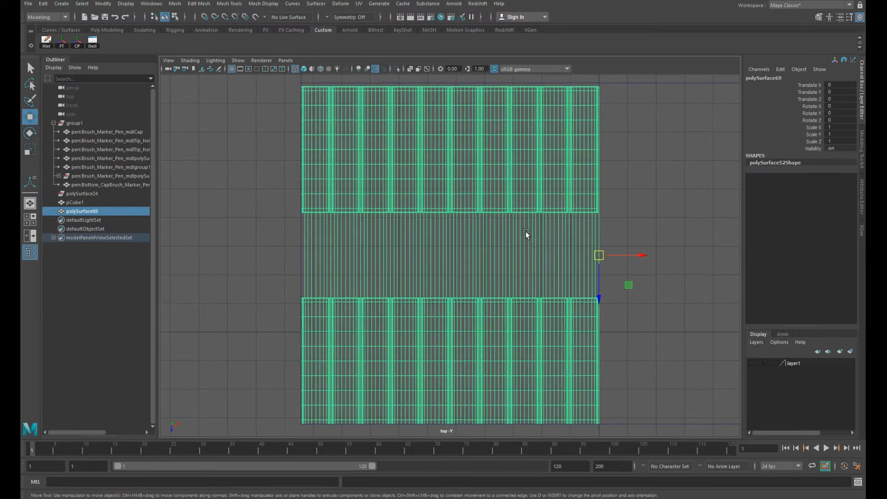
pyautogui.scroll(-5, 525, 234)
pyautogui.keyDown('alt'); pyautogui.moveTo(486, 238); pyautogui.dragTo(449, 251, button='middle'); pyautogui.keyUp('alt')
pyautogui.scroll(5, 356, 241)
pyautogui.scroll(2, 388, 271)
pyautogui.keyDown('alt'); pyautogui.moveTo(384, 273); pyautogui.dragTo(450, 255, button='middle'); pyautogui.keyUp('alt')
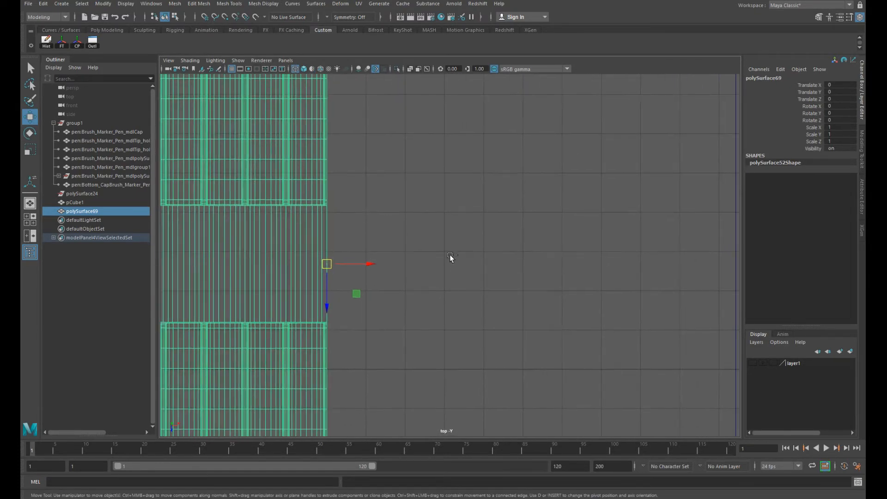
pyautogui.hotkey('ctrl', 'd')
pyautogui.click(837, 127)
pyautogui.write('-1')
pyautogui.press('Return')
# - Select both tray halves and combine them into a single mesh
pyautogui.press('space')
pyautogui.press('space')
pyautogui.scroll(-4, 544, 239)
pyautogui.keyDown('alt'); pyautogui.moveTo(544, 238); pyautogui.dragTo(434, 269); pyautogui.keyUp('alt')
pyautogui.scroll(-3, 448, 281)
pyautogui.click(467, 317)
pyautogui.click(433, 269)
pyautogui.keyDown('shift'); pyautogui.click(507, 268); pyautogui.keyUp('shift')
pyautogui.keyDown('alt'); pyautogui.moveTo(435, 314); pyautogui.dragTo(491, 320); pyautogui.keyUp('alt')
pyautogui.keyDown('shift'); pyautogui.moveTo(524, 292); pyautogui.dragTo(507, 452, button='right'); pyautogui.keyUp('shift')
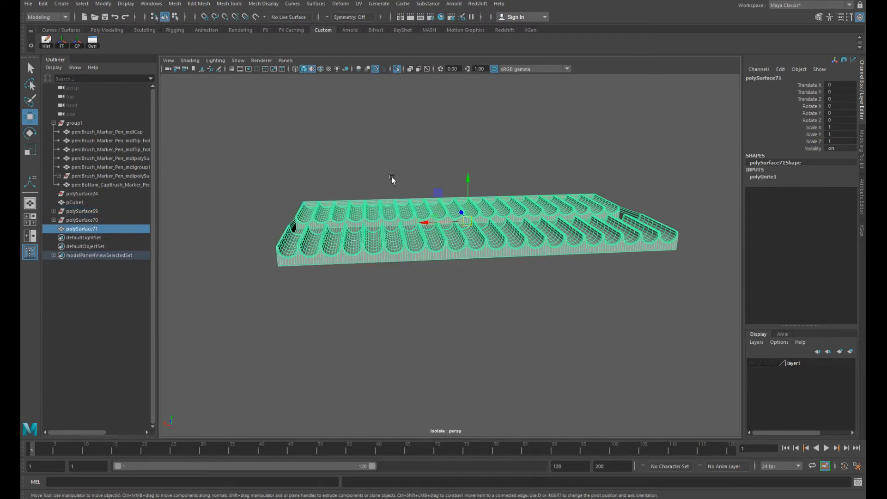
# - Convert to vertices and select only the column of seam vertices at the tray's centre in the front view
pyautogui.hotkey('ctrl', 'F9')
pyautogui.press('space')
pyautogui.press('space')
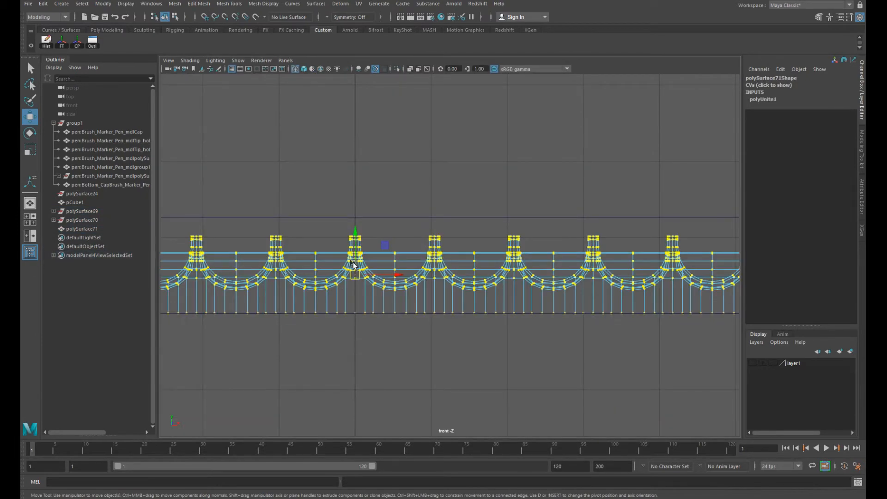
pyautogui.keyDown('alt'); pyautogui.moveTo(351, 261); pyautogui.dragTo(570, 319, button='right'); pyautogui.keyUp('alt')
pyautogui.keyDown('alt'); pyautogui.moveTo(380, 267); pyautogui.dragTo(418, 262, button='middle'); pyautogui.keyUp('alt')
pyautogui.scroll(2, 417, 263)
pyautogui.moveTo(325, 137); pyautogui.dragTo(328, 361)
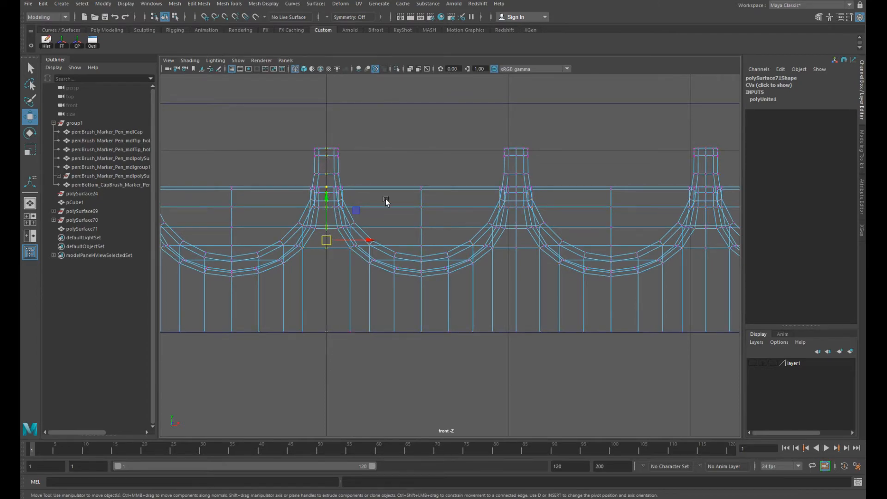
# - Merge the selected centre seam vertices and turn on the smooth preview
pyautogui.scroll(-5, 462, 193)
pyautogui.press('space')
pyautogui.press('space')
pyautogui.scroll(-4, 531, 222)
pyautogui.keyDown('alt'); pyautogui.moveTo(415, 222); pyautogui.dragTo(402, 257); pyautogui.keyUp('alt')
pyautogui.scroll(6, 365, 224)
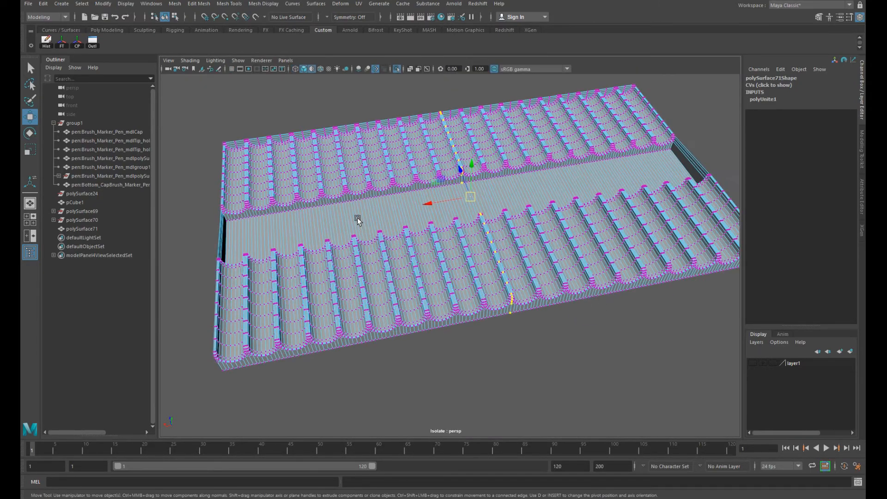
pyautogui.keyDown('alt'); pyautogui.moveTo(358, 221); pyautogui.dragTo(568, 235, button='right'); pyautogui.keyUp('alt')
pyautogui.keyDown('alt'); pyautogui.moveTo(568, 235); pyautogui.dragTo(528, 259); pyautogui.keyUp('alt')
pyautogui.keyDown('alt'); pyautogui.moveTo(528, 259); pyautogui.dragTo(483, 281, button='middle'); pyautogui.keyUp('alt')
pyautogui.keyDown('alt'); pyautogui.moveTo(531, 120); pyautogui.dragTo(473, 370, button='middle'); pyautogui.keyUp('alt')
pyautogui.keyDown('alt'); pyautogui.moveTo(473, 369); pyautogui.dragTo(536, 315, button='right'); pyautogui.keyUp('alt')
pyautogui.press('3')
pyautogui.keyDown('shift'); pyautogui.moveTo(491, 240); pyautogui.dragTo(544, 190, button='right'); pyautogui.keyUp('shift')
# - Inspect the merged centre seam, troughs and floor of the full tray with the smooth preview on and off
pyautogui.keyDown('alt'); pyautogui.moveTo(522, 262); pyautogui.dragTo(489, 203, button='right'); pyautogui.keyUp('alt')
pyautogui.press('q')
pyautogui.click(563, 93)
pyautogui.keyDown('alt'); pyautogui.moveTo(490, 227); pyautogui.dragTo(431, 188); pyautogui.keyUp('alt')
pyautogui.keyDown('alt'); pyautogui.moveTo(430, 188); pyautogui.dragTo(369, 232, button='right'); pyautogui.keyUp('alt')
pyautogui.keyDown('alt'); pyautogui.moveTo(370, 232); pyautogui.dragTo(352, 250); pyautogui.keyUp('alt')
pyautogui.keyDown('alt'); pyautogui.moveTo(353, 249); pyautogui.dragTo(400, 278, button='right'); pyautogui.keyUp('alt')
pyautogui.click(488, 293)
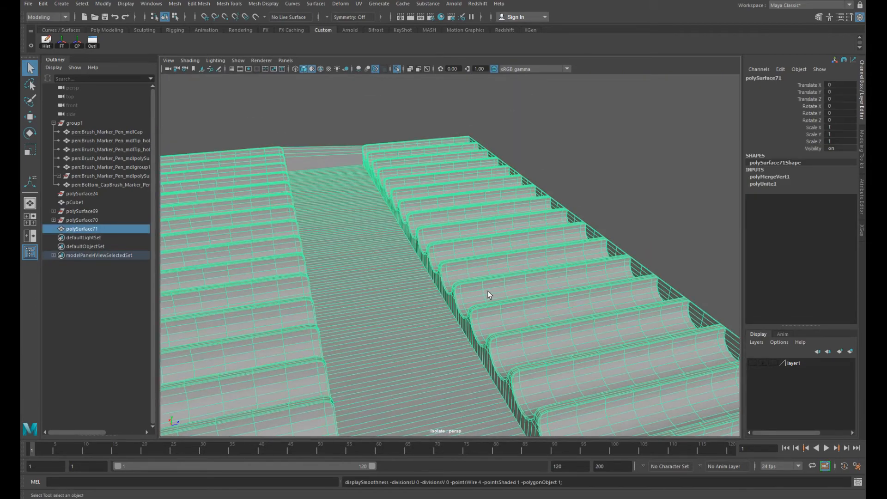
pyautogui.keyDown('alt'); pyautogui.moveTo(487, 293); pyautogui.dragTo(411, 271, button='right'); pyautogui.keyUp('alt')
pyautogui.keyDown('alt'); pyautogui.moveTo(411, 270); pyautogui.dragTo(446, 274); pyautogui.keyUp('alt')
pyautogui.press('3')
pyautogui.click(475, 165)
pyautogui.keyDown('alt'); pyautogui.moveTo(451, 240); pyautogui.dragTo(495, 240); pyautogui.keyUp('alt')
pyautogui.keyDown('alt'); pyautogui.moveTo(495, 240); pyautogui.dragTo(511, 258, button='right'); pyautogui.keyUp('alt')
pyautogui.keyDown('alt'); pyautogui.moveTo(511, 257); pyautogui.dragTo(576, 251); pyautogui.keyUp('alt')
pyautogui.click(512, 269)
pyautogui.press('1')
pyautogui.click(487, 188)
pyautogui.keyDown('alt'); pyautogui.moveTo(504, 203); pyautogui.dragTo(538, 243); pyautogui.keyUp('alt')
pyautogui.click(497, 271)
pyautogui.click(528, 201)
pyautogui.keyDown('alt'); pyautogui.moveTo(425, 272); pyautogui.dragTo(454, 268); pyautogui.keyUp('alt')
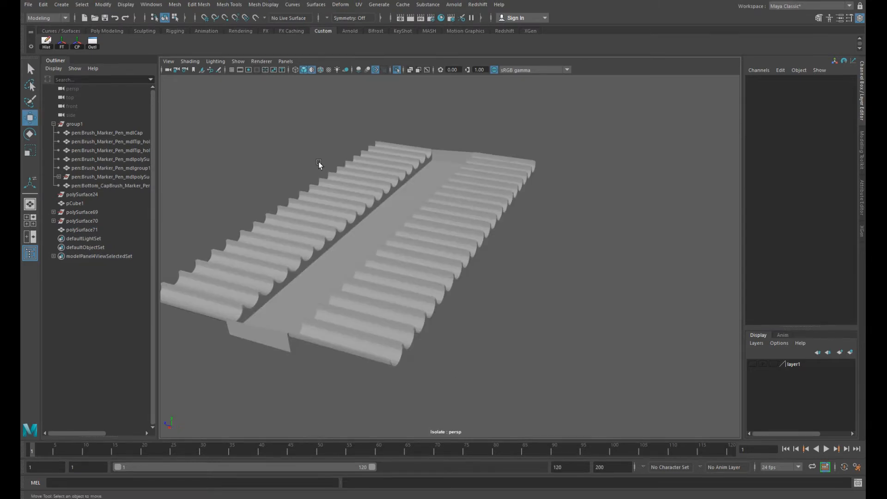
# - Select the loop of open border edges running around the tray's outer rim
pyautogui.keyDown('alt'); pyautogui.moveTo(340, 227); pyautogui.dragTo(363, 209); pyautogui.keyUp('alt')
pyautogui.click(363, 209)
pyautogui.moveTo(364, 209); pyautogui.dragTo(369, 180, button='right')
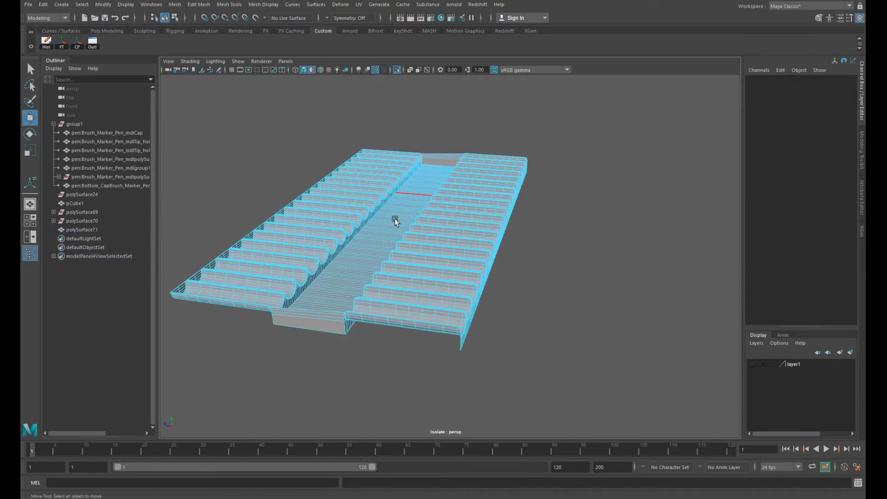
pyautogui.keyDown('alt'); pyautogui.moveTo(403, 249); pyautogui.dragTo(355, 232); pyautogui.keyUp('alt')
pyautogui.keyDown('alt'); pyautogui.moveTo(356, 231); pyautogui.dragTo(417, 234, button='middle'); pyautogui.keyUp('alt')
pyautogui.keyDown('alt'); pyautogui.moveTo(417, 234); pyautogui.dragTo(531, 266, button='right'); pyautogui.keyUp('alt')
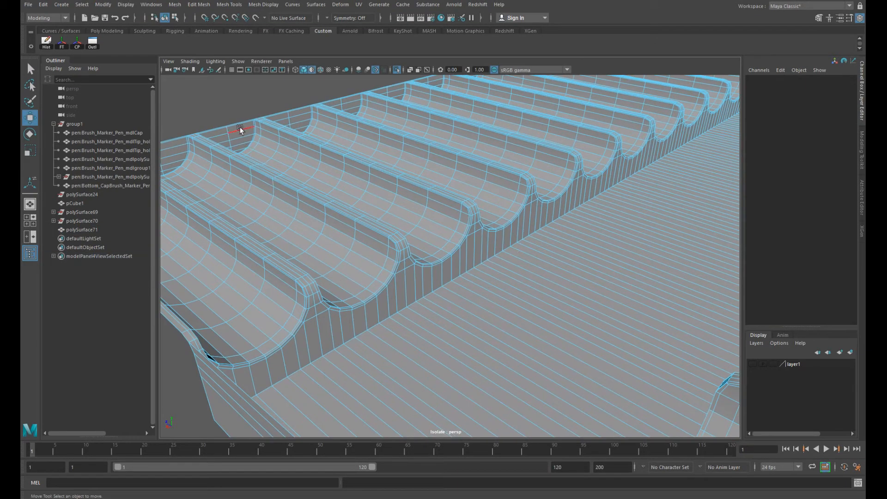
pyautogui.doubleClick(237, 119)
pyautogui.keyDown('alt'); pyautogui.moveTo(329, 182); pyautogui.dragTo(203, 166, button='right'); pyautogui.keyUp('alt')
pyautogui.keyDown('alt'); pyautogui.moveTo(434, 236); pyautogui.dragTo(426, 193, button='middle'); pyautogui.keyUp('alt')
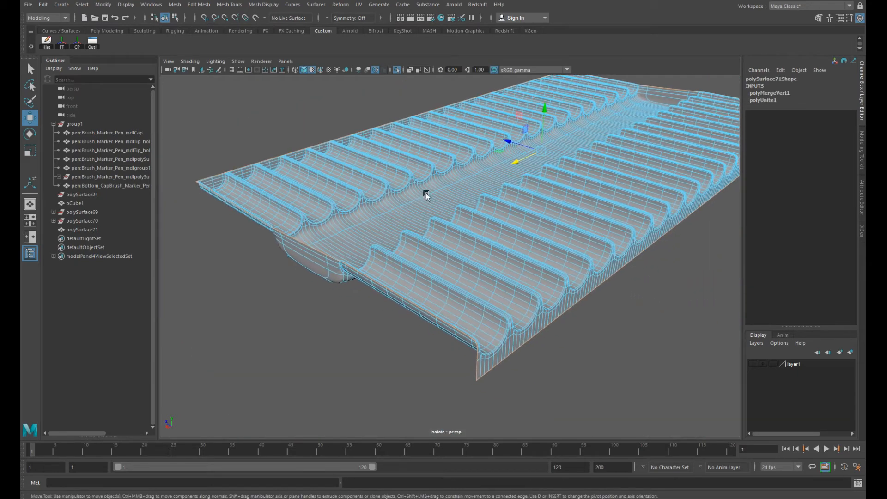
pyautogui.keyDown('alt'); pyautogui.moveTo(469, 226); pyautogui.dragTo(447, 182, button='middle'); pyautogui.keyUp('alt')
# - Narrow the border selection to the tray's upper rim edges and extrude them
pyautogui.press('space')
pyautogui.press('space')
pyautogui.keyDown('alt'); pyautogui.moveTo(608, 326); pyautogui.dragTo(653, 350, button='right'); pyautogui.keyUp('alt')
pyautogui.keyDown('alt'); pyautogui.moveTo(653, 350); pyautogui.dragTo(534, 376, button='middle'); pyautogui.keyUp('alt')
pyautogui.moveTo(571, 394); pyautogui.dragTo(393, 216)
pyautogui.keyDown('alt'); pyautogui.moveTo(497, 268); pyautogui.dragTo(439, 261, button='right'); pyautogui.keyUp('alt')
pyautogui.keyDown('alt'); pyautogui.moveTo(438, 260); pyautogui.dragTo(535, 277, button='middle'); pyautogui.keyUp('alt')
pyautogui.keyDown('alt'); pyautogui.moveTo(535, 277); pyautogui.dragTo(541, 279, button='right'); pyautogui.keyUp('alt')
pyautogui.keyDown('shift'); pyautogui.moveTo(420, 250); pyautogui.dragTo(419, 274, button='right'); pyautogui.keyUp('shift')
pyautogui.moveTo(187, 224); pyautogui.dragTo(220, 211)
pyautogui.press('space')
pyautogui.press('space')
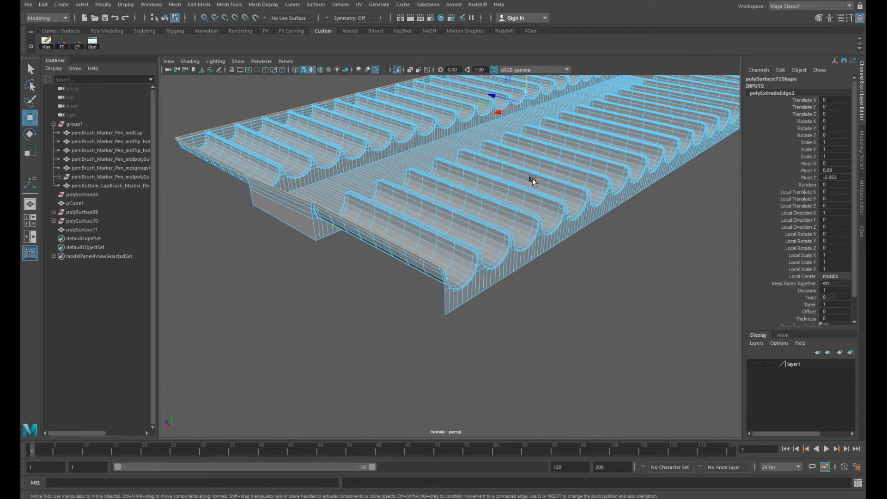
# - Flatten the extruded rim edges vertically and raise them into a low wall above the troughs
pyautogui.keyDown('alt'); pyautogui.moveTo(570, 240); pyautogui.dragTo(476, 273, button='right'); pyautogui.keyUp('alt')
pyautogui.keyDown('alt'); pyautogui.moveTo(476, 273); pyautogui.dragTo(499, 231); pyautogui.keyUp('alt')
pyautogui.press('r')
pyautogui.moveTo(487, 198); pyautogui.dragTo(503, 234)
pyautogui.press('w')
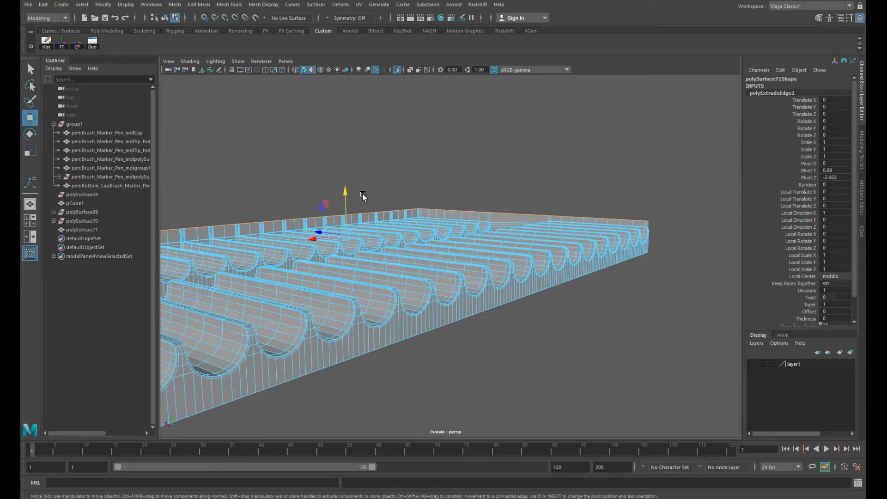
pyautogui.moveTo(342, 190); pyautogui.dragTo(451, 249)
# - Inspect the raised rim wall around the tray with the smooth preview on and off
pyautogui.scroll(-2, 490, 256)
pyautogui.press('3')
pyautogui.press('F8')
pyautogui.click(542, 204)
pyautogui.keyDown('alt'); pyautogui.moveTo(542, 204); pyautogui.dragTo(447, 267); pyautogui.keyUp('alt')
pyautogui.scroll(5, 447, 267)
pyautogui.click(447, 265)
pyautogui.click(522, 173)
pyautogui.click(567, 206)
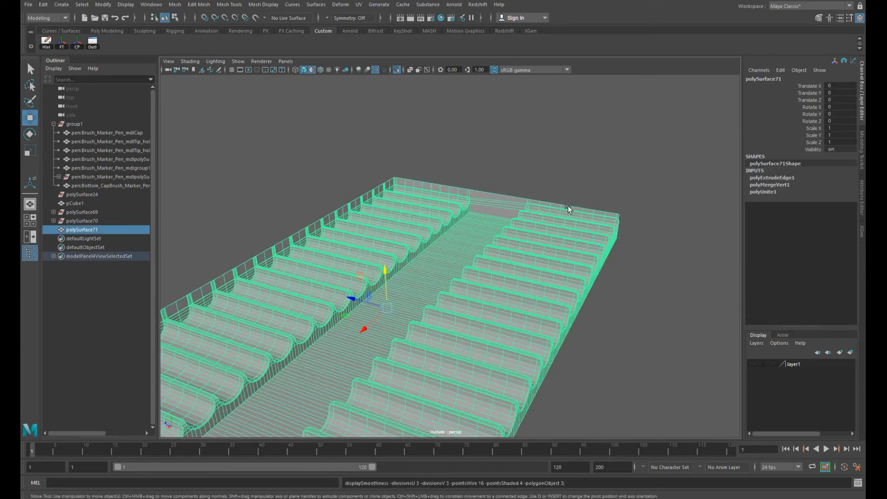
# - Examine the end wall's faces close up, then view the whole tray from several sides
pyautogui.click(564, 173)
pyautogui.moveTo(552, 205); pyautogui.dragTo(551, 211, button='right')
pyautogui.click(551, 210)
pyautogui.press('f')
pyautogui.scroll(-5, 502, 259)
pyautogui.keyDown('alt'); pyautogui.moveTo(502, 259); pyautogui.dragTo(472, 226); pyautogui.keyUp('alt')
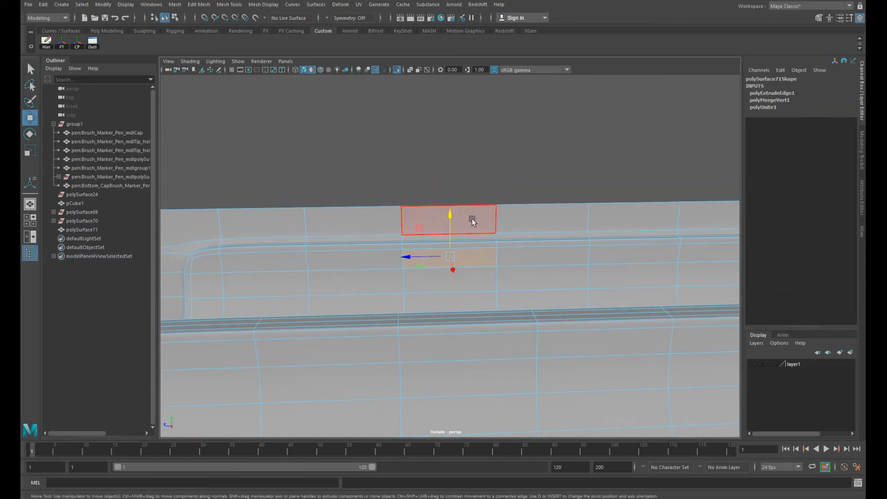
pyautogui.moveTo(472, 221); pyautogui.dragTo(525, 195, button='right')
pyautogui.keyDown('alt'); pyautogui.moveTo(525, 195); pyautogui.dragTo(473, 257); pyautogui.keyUp('alt')
pyautogui.keyDown('alt'); pyautogui.moveTo(473, 257); pyautogui.dragTo(334, 294, button='right'); pyautogui.keyUp('alt')
pyautogui.keyDown('alt'); pyautogui.moveTo(334, 295); pyautogui.dragTo(348, 247); pyautogui.keyUp('alt')
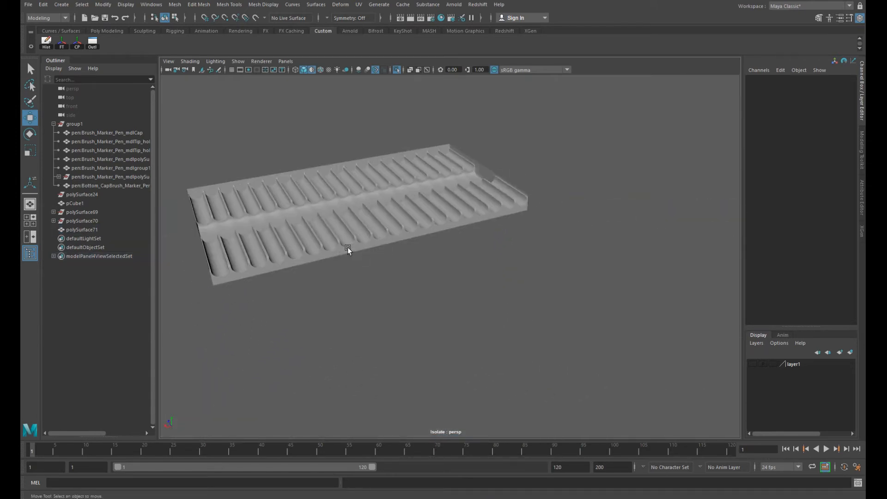
pyautogui.keyDown('alt'); pyautogui.moveTo(348, 248); pyautogui.dragTo(561, 315, button='right'); pyautogui.keyUp('alt')
pyautogui.keyDown('alt'); pyautogui.moveTo(560, 315); pyautogui.dragTo(421, 266); pyautogui.keyUp('alt')
pyautogui.click(401, 295)
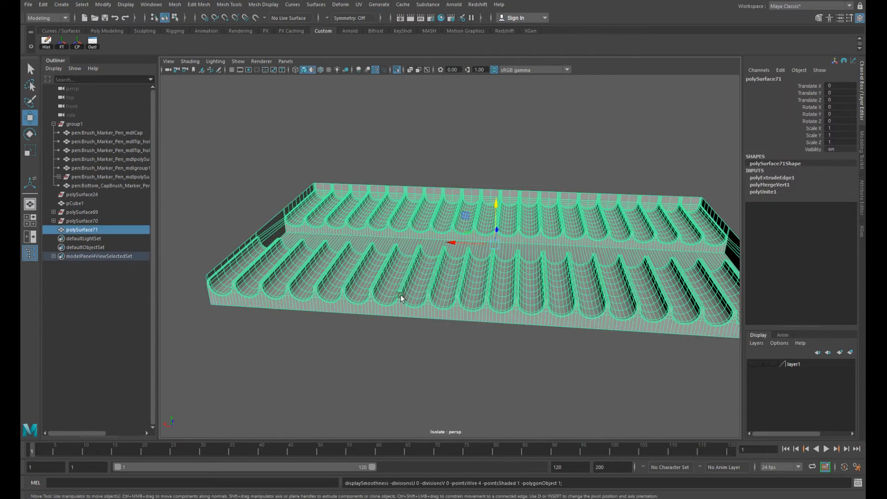
pyautogui.keyDown('alt'); pyautogui.moveTo(401, 295); pyautogui.dragTo(445, 293); pyautogui.keyUp('alt')
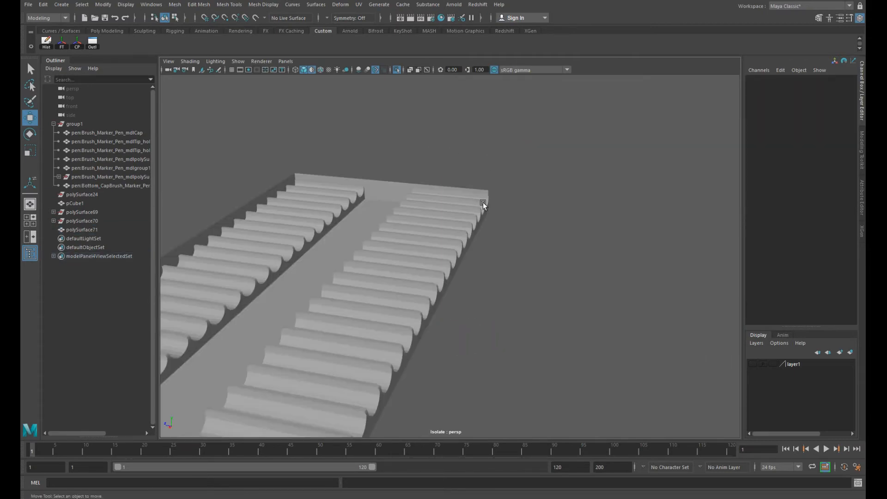
# - Move the end wall's vertical corner edge in the side view so it lines up with the tray's outer side
pyautogui.click(485, 194)
pyautogui.keyDown('alt'); pyautogui.moveTo(506, 213); pyautogui.dragTo(371, 184); pyautogui.keyUp('alt')
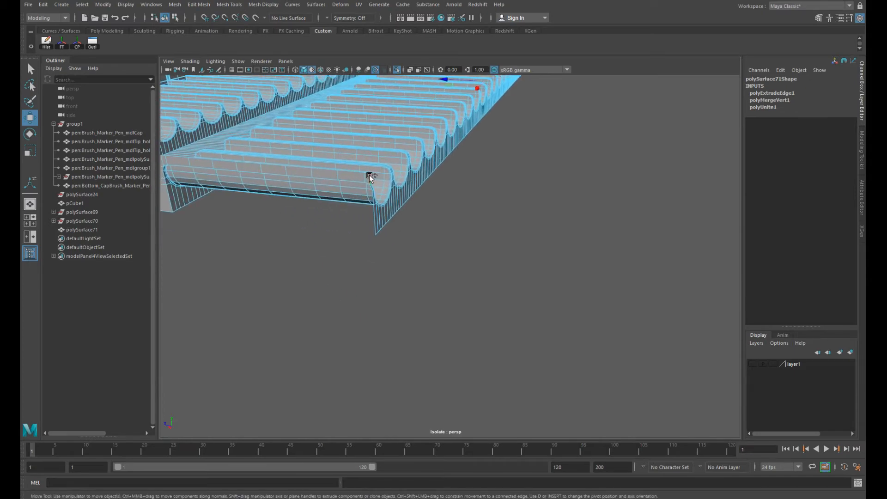
pyautogui.press('space')
pyautogui.press('space')
pyautogui.press('space')
pyautogui.press('space')
pyautogui.press('f')
pyautogui.scroll(1, 531, 300)
pyautogui.keyDown('alt'); pyautogui.moveTo(516, 279); pyautogui.dragTo(518, 222, button='middle'); pyautogui.keyUp('alt')
pyautogui.moveTo(403, 197); pyautogui.dragTo(429, 198)
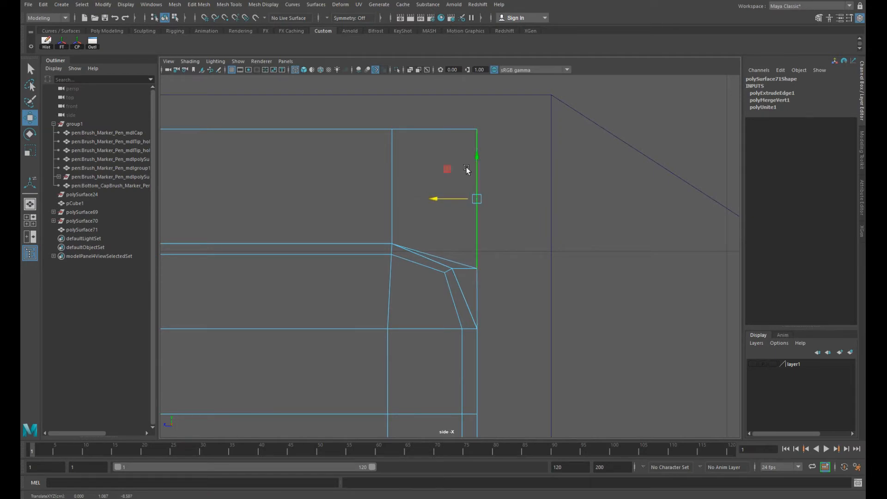
# - Select all vertices along the tray's outer side in the side view and scale them flat along Z
pyautogui.press('q')
pyautogui.press('F9')
pyautogui.moveTo(470, 122); pyautogui.dragTo(528, 423)
pyautogui.scroll(-10, 493, 291)
pyautogui.scroll(5, 457, 303)
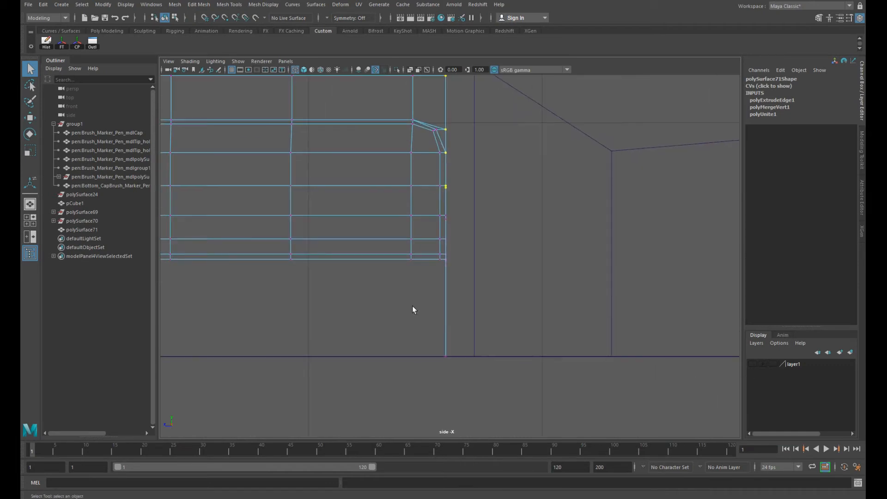
pyautogui.keyDown('shift'); pyautogui.moveTo(476, 167); pyautogui.dragTo(443, 411); pyautogui.keyUp('shift')
pyautogui.press('r')
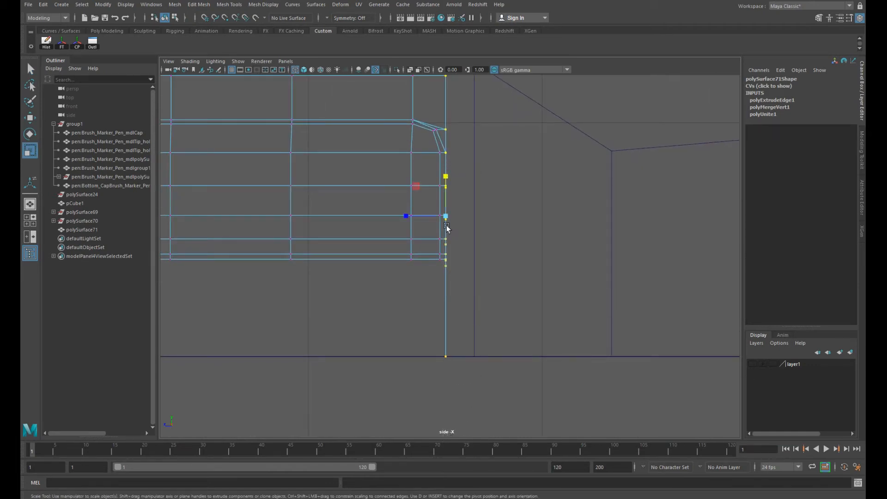
pyautogui.click(407, 216)
pyautogui.scroll(-10, 394, 279)
pyautogui.keyDown('alt'); pyautogui.moveTo(394, 278); pyautogui.dragTo(483, 296, button='right'); pyautogui.keyUp('alt')
pyautogui.keyDown('alt'); pyautogui.moveTo(484, 295); pyautogui.dragTo(485, 211, button='middle'); pyautogui.keyUp('alt')
pyautogui.keyDown('alt'); pyautogui.moveTo(485, 210); pyautogui.dragTo(553, 182, button='right'); pyautogui.keyUp('alt')
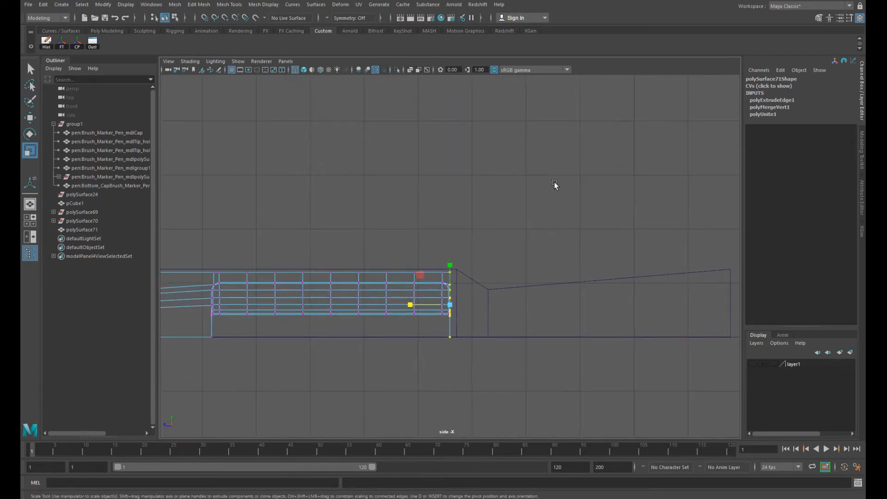
# - Examine the aligned outer side and wall corner in perspective, using the smooth preview
pyautogui.press('space')
pyautogui.press('space')
pyautogui.moveTo(420, 185); pyautogui.dragTo(520, 129, button='right')
pyautogui.click(520, 131)
pyautogui.keyDown('alt'); pyautogui.moveTo(466, 198); pyautogui.dragTo(500, 187, button='right'); pyautogui.keyUp('alt')
pyautogui.click(336, 152)
pyautogui.click(302, 144)
pyautogui.press('f')
pyautogui.keyDown('alt'); pyautogui.moveTo(445, 180); pyautogui.dragTo(381, 178, button='right'); pyautogui.keyUp('alt')
pyautogui.keyDown('alt'); pyautogui.moveTo(381, 178); pyautogui.dragTo(281, 178); pyautogui.keyUp('alt')
pyautogui.keyDown('alt'); pyautogui.moveTo(350, 188); pyautogui.dragTo(282, 180); pyautogui.keyUp('alt')
pyautogui.moveTo(413, 169); pyautogui.dragTo(475, 138, button='right')
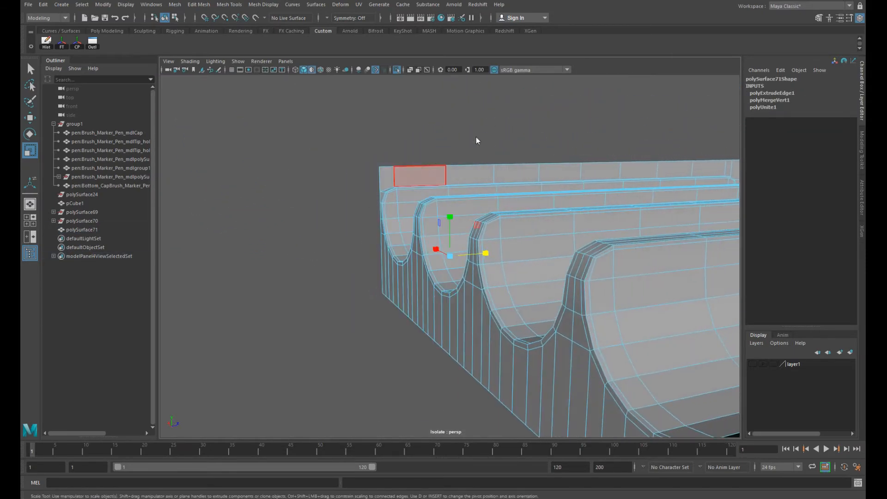
pyautogui.click(451, 173)
pyautogui.press('3')
pyautogui.click(464, 157)
pyautogui.keyDown('alt'); pyautogui.moveTo(475, 182); pyautogui.dragTo(471, 297); pyautogui.keyUp('alt')
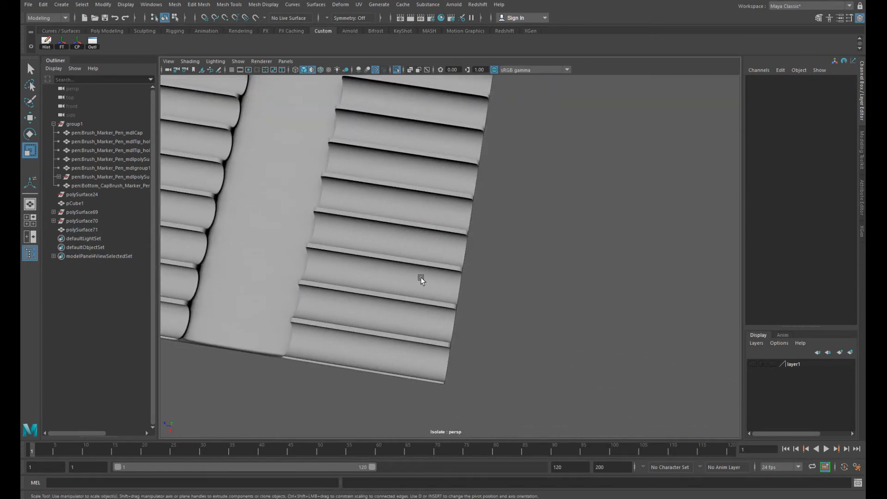
# - Delete the combined tray's construction history and deselect the tray
pyautogui.click(436, 273)
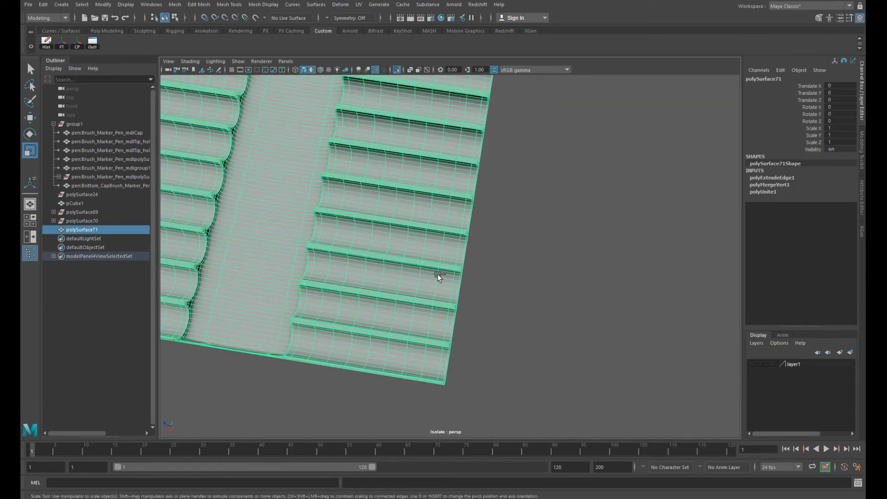
pyautogui.click(47, 42)
pyautogui.keyDown('alt'); pyautogui.moveTo(531, 217); pyautogui.dragTo(437, 318); pyautogui.keyUp('alt')
pyautogui.click(573, 290)
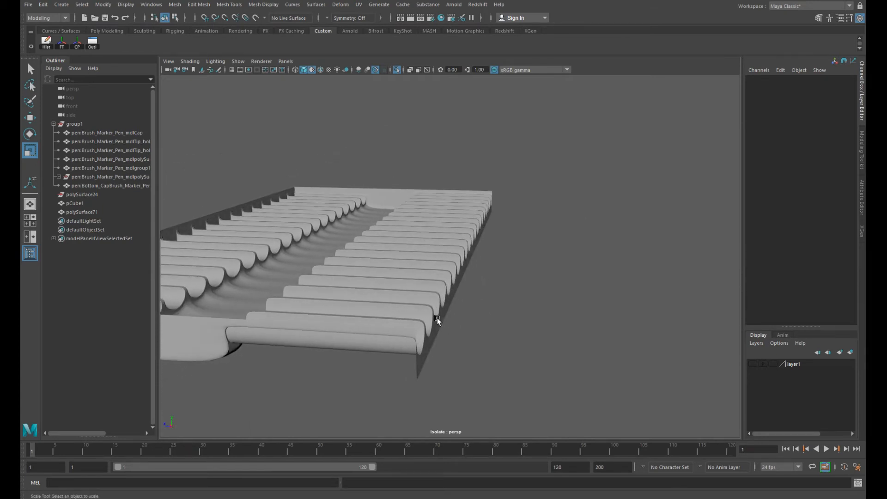
# - Select the lower edge along the tray's outer side and extrude it outward into a narrow horizontal strip
pyautogui.click(447, 294)
pyautogui.moveTo(447, 294)
pyautogui.keyDown('alt'); pyautogui.mouseDown()
pyautogui.moveTo(424, 287)
pyautogui.moveTo(461, 298)
pyautogui.mouseUp(); pyautogui.keyUp('alt')
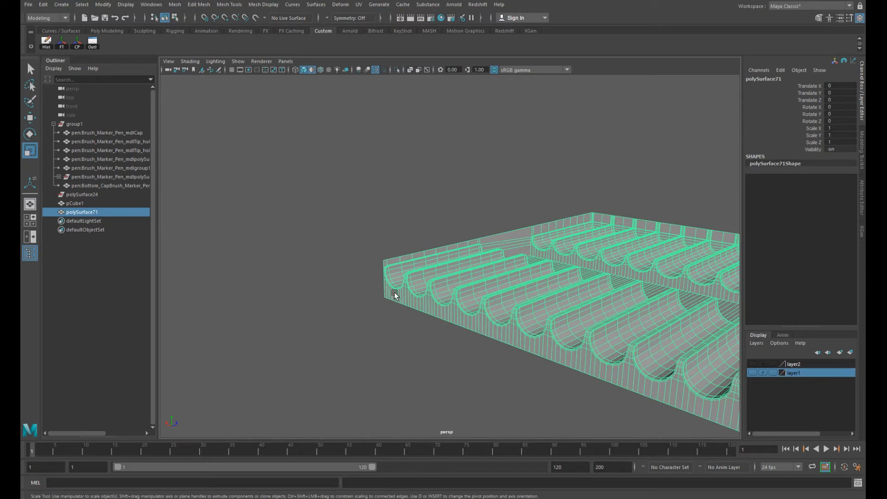
pyautogui.click(368, 293)
pyautogui.keyDown('alt'); pyautogui.moveTo(367, 293); pyautogui.dragTo(445, 206); pyautogui.keyUp('alt')
pyautogui.click(335, 245)
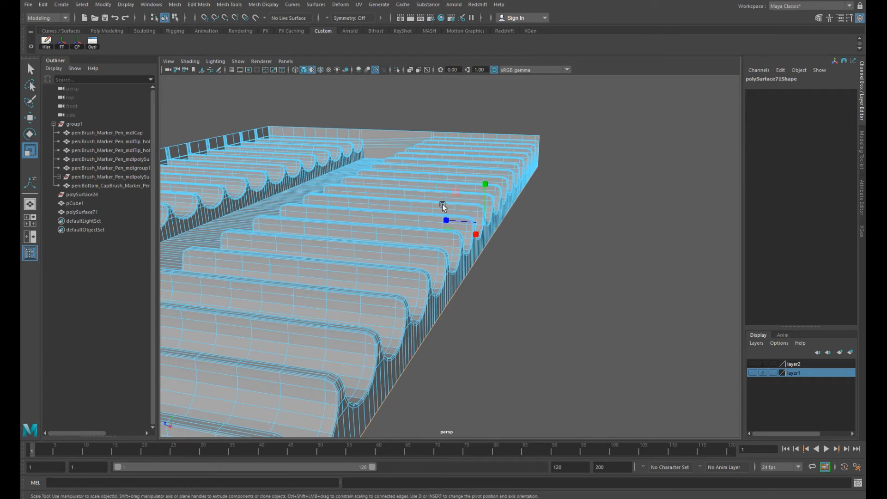
pyautogui.keyDown('alt'); pyautogui.moveTo(529, 241); pyautogui.dragTo(490, 223); pyautogui.keyUp('alt')
pyautogui.keyDown('shift'); pyautogui.moveTo(534, 228); pyautogui.dragTo(561, 251, button='right'); pyautogui.keyUp('shift')
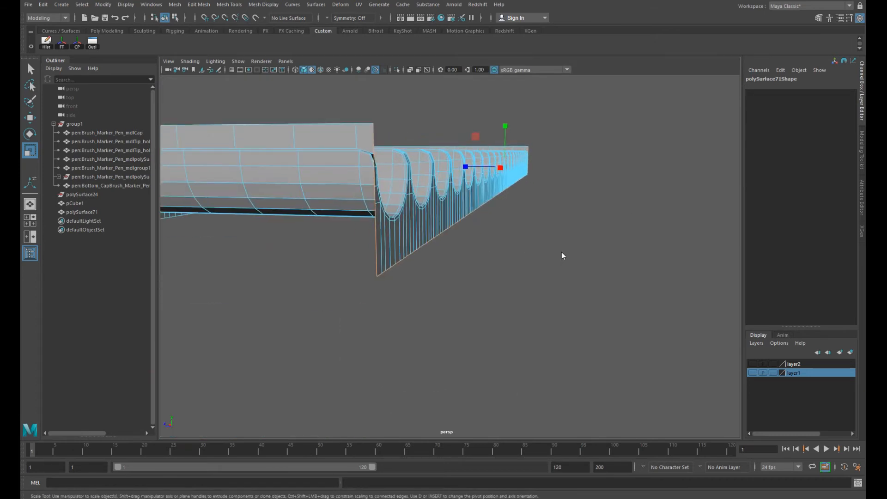
pyautogui.moveTo(461, 168); pyautogui.dragTo(481, 170)
# - Move the extruded border edge farther outward along Z to widen the flat floor beside the pen slots
pyautogui.keyDown('alt'); pyautogui.moveTo(481, 170); pyautogui.dragTo(492, 191); pyautogui.keyUp('alt')
pyautogui.keyDown('alt'); pyautogui.moveTo(492, 190); pyautogui.dragTo(456, 185, button='middle'); pyautogui.keyUp('alt')
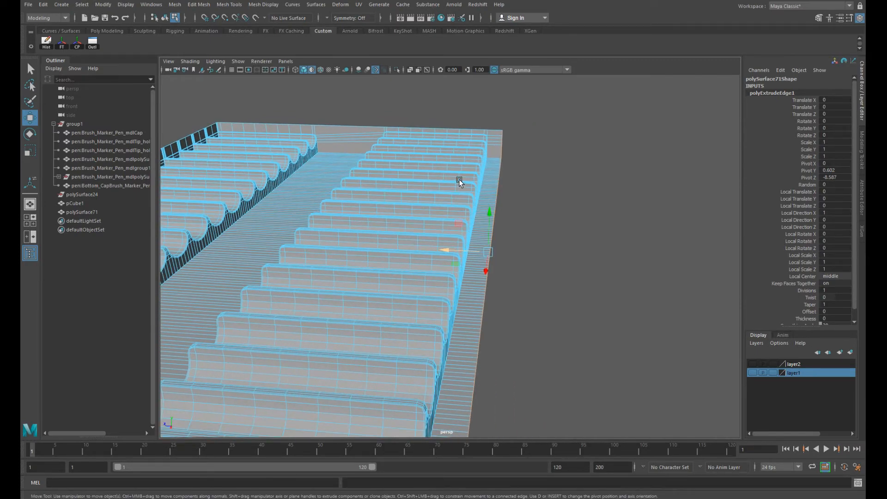
pyautogui.keyDown('alt'); pyautogui.moveTo(456, 169); pyautogui.dragTo(454, 173); pyautogui.keyUp('alt')
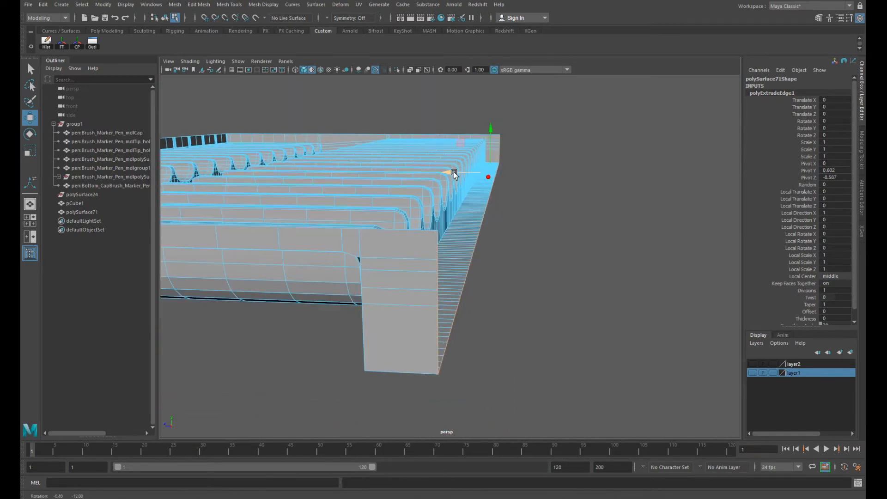
pyautogui.scroll(-5, 473, 199)
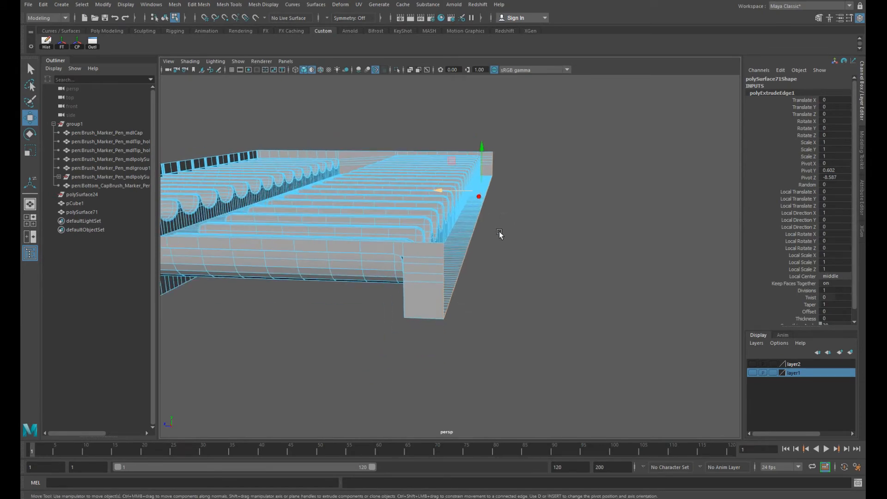
pyautogui.moveTo(437, 190); pyautogui.dragTo(504, 193)
pyautogui.scroll(-3, 503, 194)
pyautogui.keyDown('alt'); pyautogui.moveTo(503, 194); pyautogui.dragTo(436, 185); pyautogui.keyUp('alt')
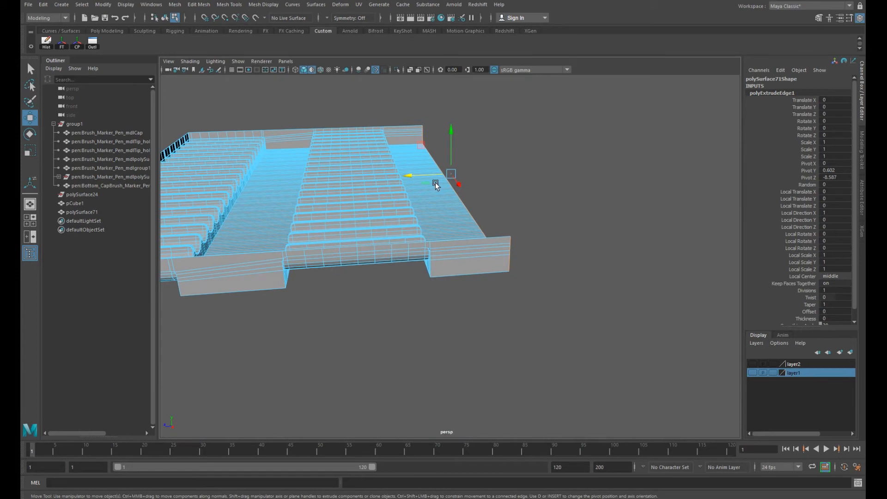
pyautogui.keyDown('alt'); pyautogui.moveTo(499, 222); pyautogui.dragTo(536, 264); pyautogui.keyUp('alt')
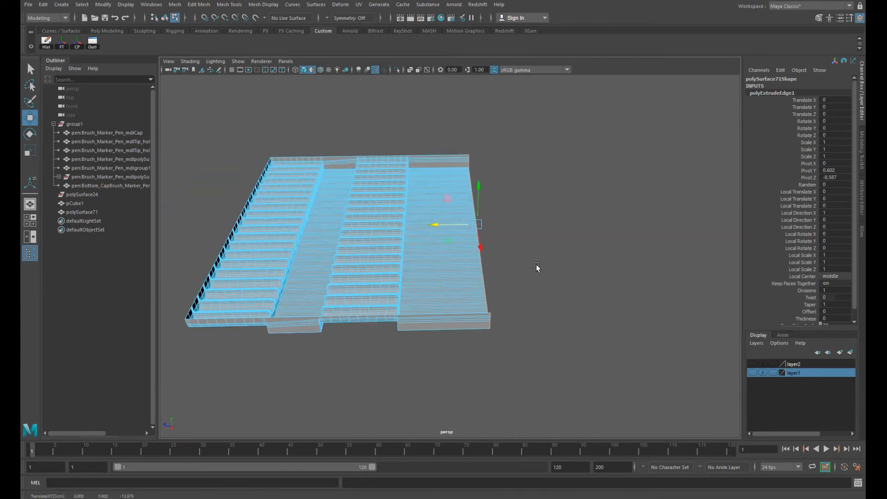
# - Show layer2 and snap the floor's outer edge to the reference box's side along Z in the top view
pyautogui.click(753, 364)
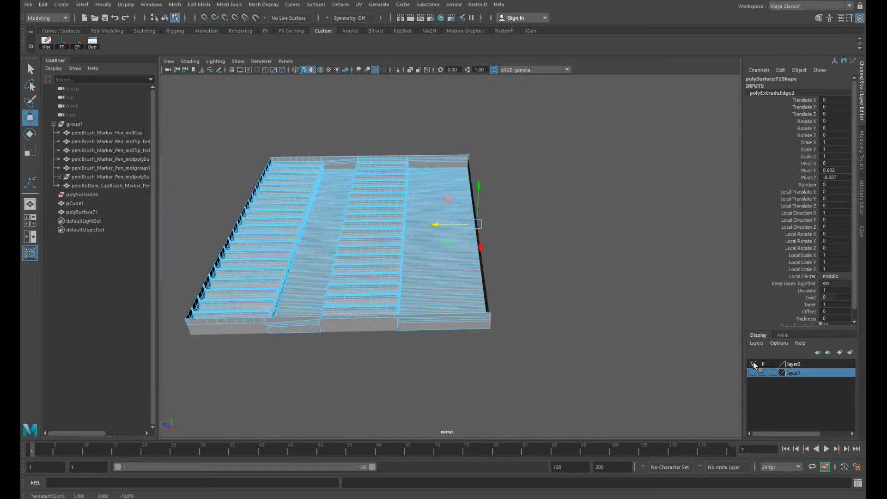
pyautogui.keyDown('alt'); pyautogui.moveTo(589, 300); pyautogui.dragTo(545, 308); pyautogui.keyUp('alt')
pyautogui.scroll(6, 508, 279)
pyautogui.press('space')
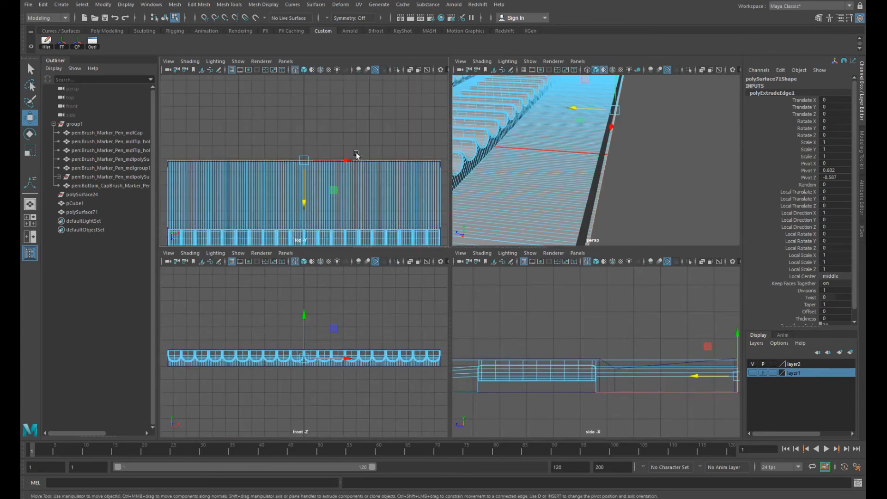
pyautogui.press('space')
pyautogui.press('f')
pyautogui.keyDown('alt'); pyautogui.moveTo(463, 230); pyautogui.dragTo(473, 203, button='middle'); pyautogui.keyUp('alt')
pyautogui.keyDown('alt'); pyautogui.moveTo(473, 203); pyautogui.dragTo(518, 251, button='right'); pyautogui.keyUp('alt')
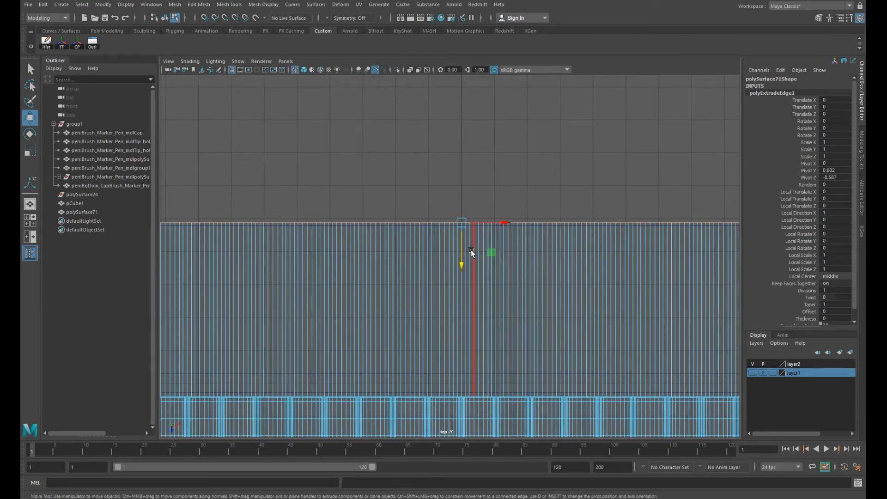
pyautogui.press('v')
pyautogui.moveTo(462, 263); pyautogui.dragTo(464, 238)
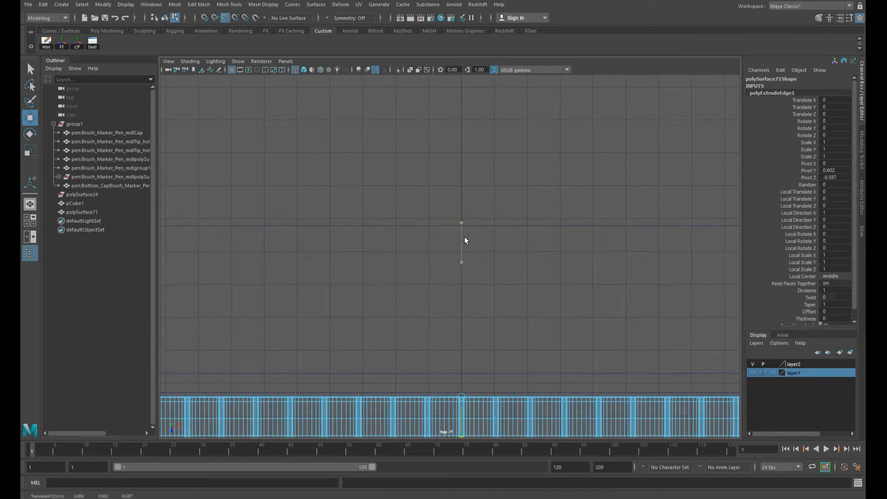
pyautogui.keyDown('alt'); pyautogui.moveTo(468, 195); pyautogui.dragTo(520, 246, button='right'); pyautogui.keyUp('alt')
pyautogui.moveTo(513, 241); pyautogui.dragTo(514, 258)
# - Check the floor edge's alignment in the top view, return to perspective and hide layer2
pyautogui.keyDown('alt'); pyautogui.moveTo(514, 259); pyautogui.dragTo(439, 212, button='right'); pyautogui.keyUp('alt')
pyautogui.keyDown('alt'); pyautogui.moveTo(587, 187); pyautogui.dragTo(367, 212, button='middle'); pyautogui.keyUp('alt')
pyautogui.keyDown('alt'); pyautogui.moveTo(366, 212); pyautogui.dragTo(531, 260, button='right'); pyautogui.keyUp('alt')
pyautogui.keyDown('alt'); pyautogui.moveTo(531, 260); pyautogui.dragTo(563, 301, button='middle'); pyautogui.keyUp('alt')
pyautogui.press('space')
pyautogui.press('space')
pyautogui.keyDown('alt'); pyautogui.moveTo(541, 218); pyautogui.dragTo(521, 249); pyautogui.keyUp('alt')
pyautogui.click(752, 364)
# - Examine the widened floor and its end walls in perspective with the tray deselected
pyautogui.keyDown('alt'); pyautogui.moveTo(578, 291); pyautogui.dragTo(506, 115); pyautogui.keyUp('alt')
pyautogui.click(584, 146)
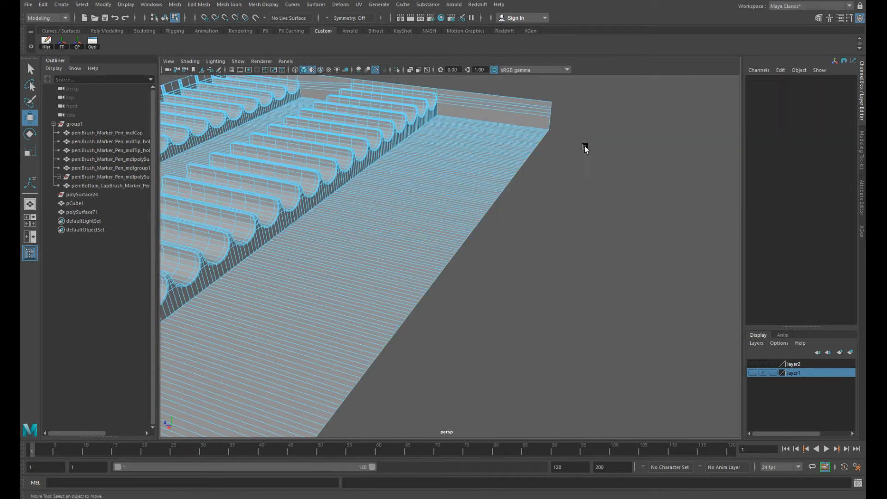
pyautogui.keyDown('alt'); pyautogui.moveTo(584, 146); pyautogui.dragTo(400, 170, button='right'); pyautogui.keyUp('alt')
pyautogui.press('F8')
pyautogui.click(532, 169)
pyautogui.keyDown('alt'); pyautogui.moveTo(532, 170); pyautogui.dragTo(510, 193); pyautogui.keyUp('alt')
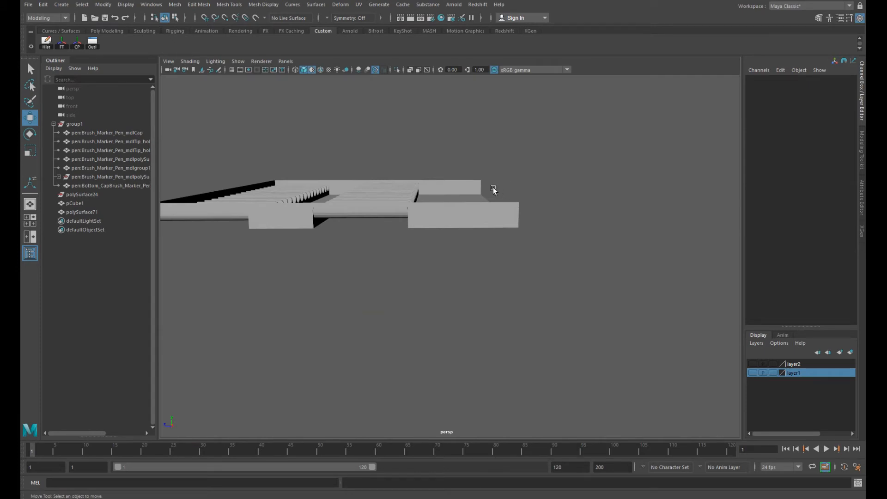
pyautogui.click(499, 191)
pyautogui.keyDown('alt'); pyautogui.moveTo(499, 191); pyautogui.dragTo(407, 231); pyautogui.keyUp('alt')
# - Extrude the floor's outer border edge and snap it up to the rim height to form the long outer wall
pyautogui.keyDown('alt'); pyautogui.moveTo(406, 231); pyautogui.dragTo(472, 256, button='right'); pyautogui.keyUp('alt')
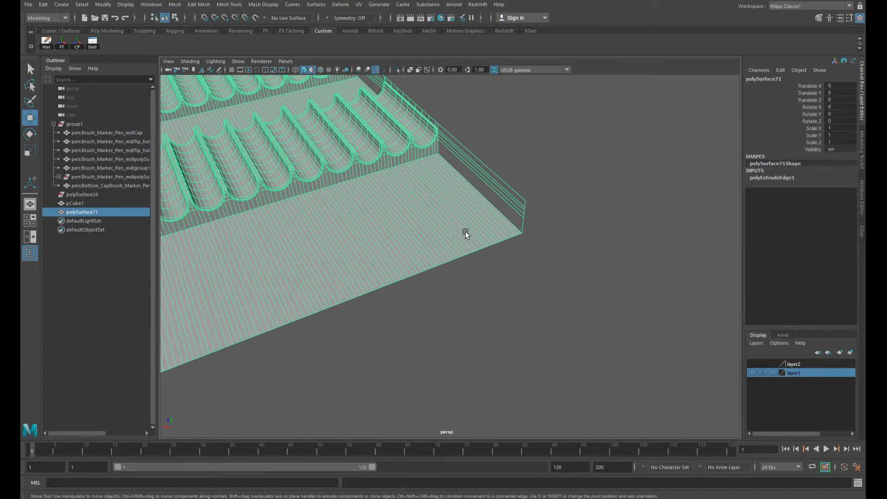
pyautogui.keyDown('alt'); pyautogui.moveTo(531, 270); pyautogui.dragTo(453, 264, button='middle'); pyautogui.keyUp('alt')
pyautogui.keyDown('alt'); pyautogui.moveTo(453, 263); pyautogui.dragTo(505, 258, button='right'); pyautogui.keyUp('alt')
pyautogui.press('F9')
pyautogui.click(441, 217)
pyautogui.keyDown('alt'); pyautogui.moveTo(258, 363); pyautogui.dragTo(402, 287, button='middle'); pyautogui.keyUp('alt')
pyautogui.keyDown('alt'); pyautogui.moveTo(402, 287); pyautogui.dragTo(445, 301, button='right'); pyautogui.keyUp('alt')
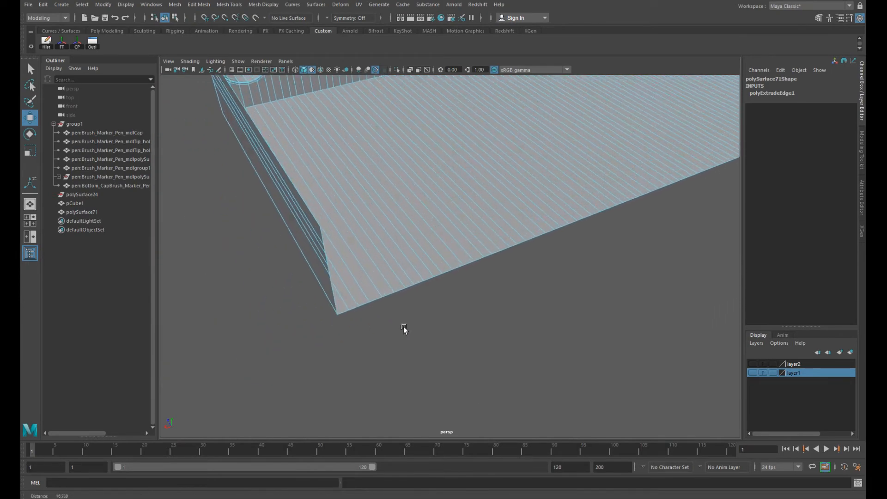
pyautogui.keyDown('alt'); pyautogui.moveTo(343, 311); pyautogui.dragTo(533, 306); pyautogui.keyUp('alt')
pyautogui.keyDown('shift'); pyautogui.moveTo(534, 320); pyautogui.dragTo(548, 292, button='right'); pyautogui.keyUp('shift')
pyautogui.keyDown('alt'); pyautogui.moveTo(547, 292); pyautogui.dragTo(539, 195); pyautogui.keyUp('alt')
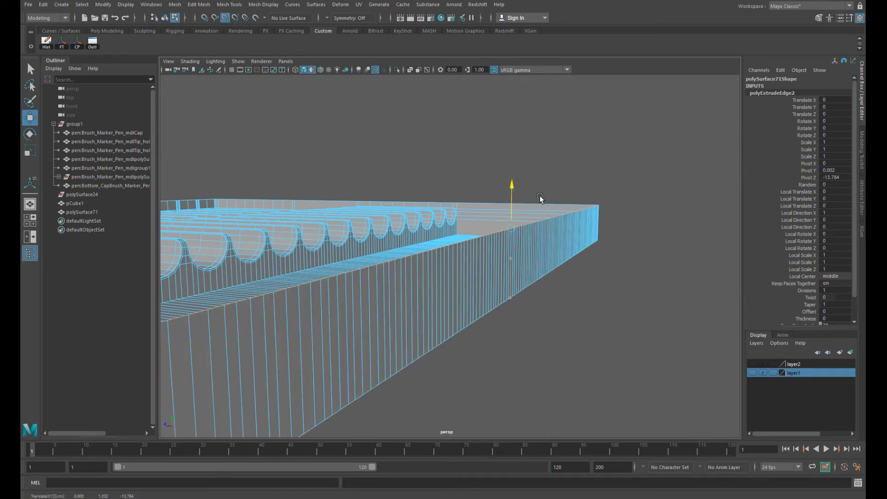
# - Examine the upper corner vertex where the new outer wall meets the end wall
pyautogui.keyDown('alt'); pyautogui.moveTo(553, 266); pyautogui.dragTo(505, 269); pyautogui.keyUp('alt')
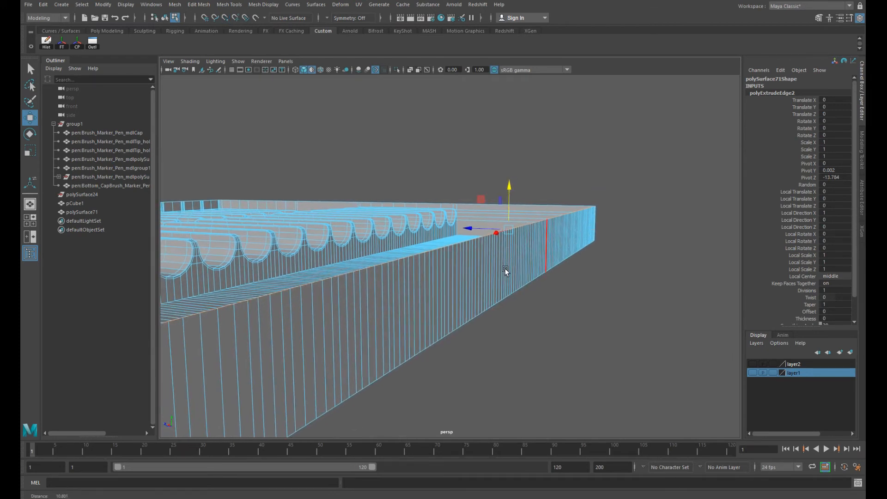
pyautogui.keyDown('alt'); pyautogui.moveTo(495, 292); pyautogui.dragTo(434, 305, button='right'); pyautogui.keyUp('alt')
pyautogui.keyDown('alt'); pyautogui.moveTo(434, 304); pyautogui.dragTo(471, 292, button='middle'); pyautogui.keyUp('alt')
pyautogui.keyDown('alt'); pyautogui.moveTo(471, 292); pyautogui.dragTo(427, 292, button='right'); pyautogui.keyUp('alt')
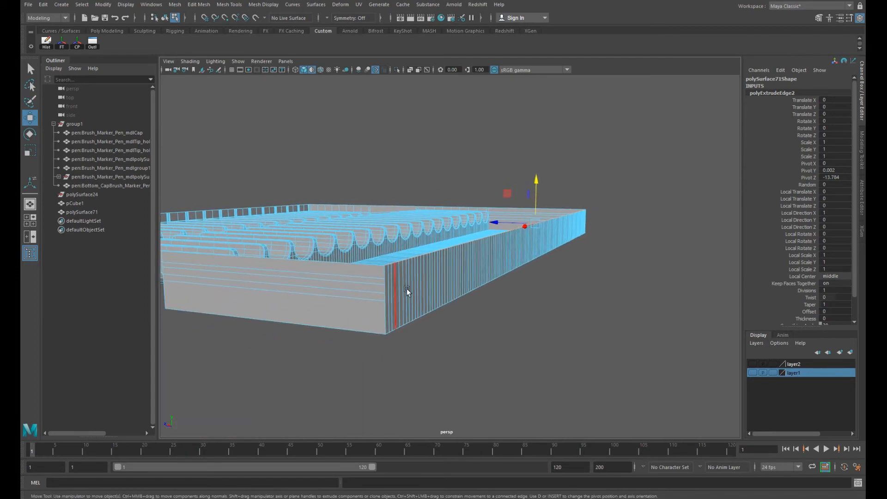
pyautogui.press('F9')
pyautogui.click(387, 267)
pyautogui.press('f')
pyautogui.keyDown('alt'); pyautogui.moveTo(475, 292); pyautogui.dragTo(431, 316); pyautogui.keyUp('alt')
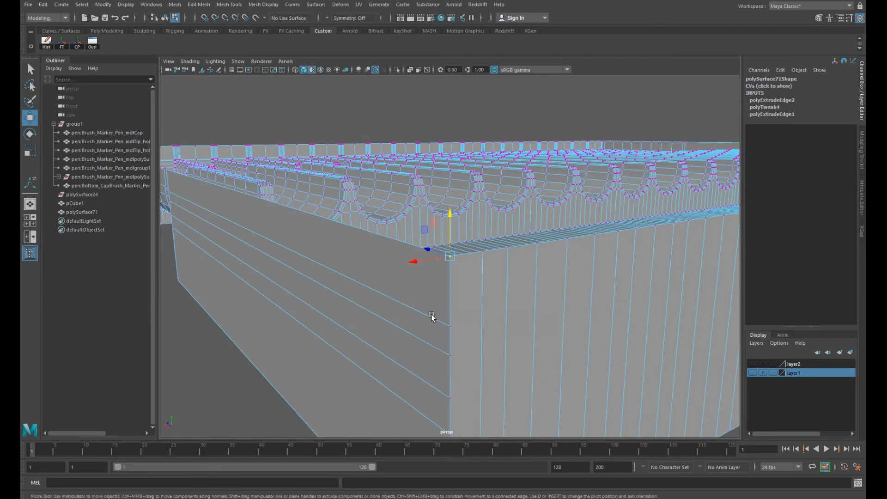
pyautogui.keyDown('alt'); pyautogui.moveTo(432, 316); pyautogui.dragTo(471, 324, button='right'); pyautogui.keyUp('alt')
pyautogui.keyDown('alt'); pyautogui.moveTo(471, 323); pyautogui.dragTo(455, 282, button='middle'); pyautogui.keyUp('alt')
pyautogui.keyDown('alt'); pyautogui.moveTo(455, 282); pyautogui.dragTo(466, 290); pyautogui.keyUp('alt')
# - Insert a lengthwise edge loop midway up the new outer wall by splitting its ring of vertical edges
pyautogui.moveTo(499, 263); pyautogui.dragTo(586, 214, button='right')
pyautogui.keyDown('alt'); pyautogui.moveTo(451, 254); pyautogui.dragTo(340, 268, button='right'); pyautogui.keyUp('alt')
pyautogui.keyDown('alt'); pyautogui.moveTo(480, 266); pyautogui.dragTo(427, 271, button='middle'); pyautogui.keyUp('alt')
pyautogui.keyDown('alt'); pyautogui.moveTo(427, 270); pyautogui.dragTo(411, 245); pyautogui.keyUp('alt')
pyautogui.press('F10')
pyautogui.click(401, 273)
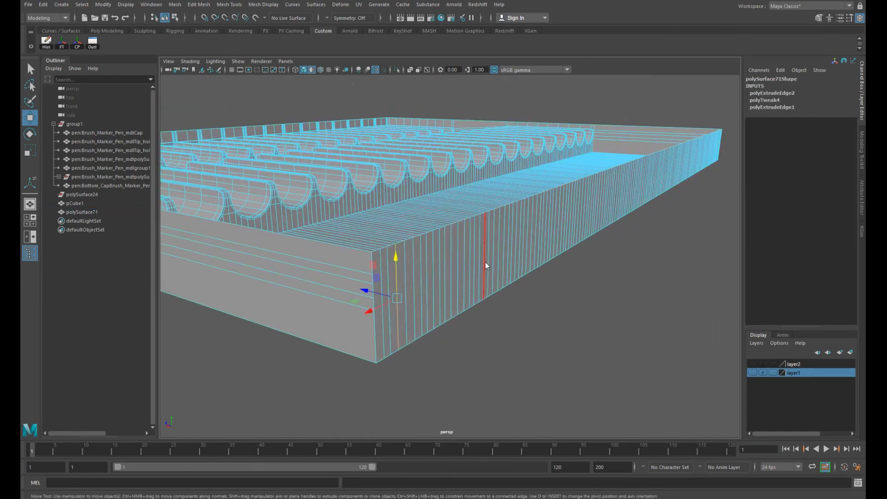
pyautogui.keyDown('ctrl'); pyautogui.moveTo(485, 262); pyautogui.dragTo(489, 326, button='right'); pyautogui.keyUp('ctrl')
# - Snap the loop's pivot to the wall corner and move the loop vertically onto the end wall's lowest horizontal edge
pyautogui.keyDown('alt'); pyautogui.moveTo(428, 306); pyautogui.dragTo(417, 275); pyautogui.keyUp('alt')
pyautogui.keyDown('alt'); pyautogui.moveTo(438, 301); pyautogui.dragTo(490, 312, button='right'); pyautogui.keyUp('alt')
pyautogui.press('d')
pyautogui.press('v')
pyautogui.moveTo(667, 261); pyautogui.dragTo(332, 333)
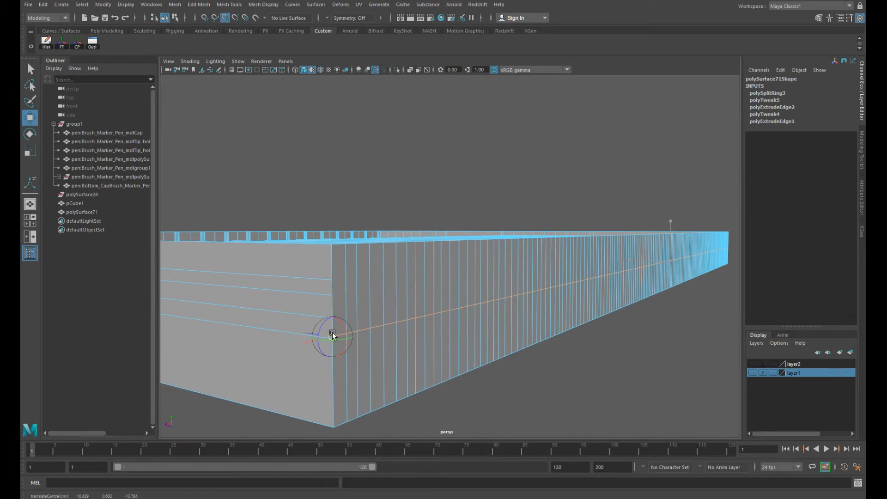
pyautogui.keyDown('alt'); pyautogui.moveTo(347, 347); pyautogui.dragTo(398, 358, button='right'); pyautogui.keyUp('alt')
pyautogui.keyDown('alt'); pyautogui.moveTo(399, 359); pyautogui.dragTo(358, 311); pyautogui.keyUp('alt')
pyautogui.keyDown('alt'); pyautogui.moveTo(358, 311); pyautogui.dragTo(393, 320, button='right'); pyautogui.keyUp('alt')
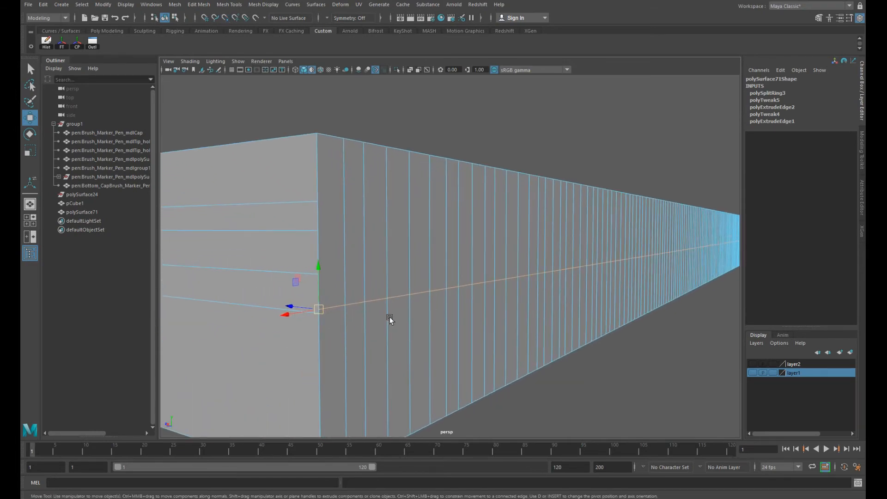
pyautogui.press('v')
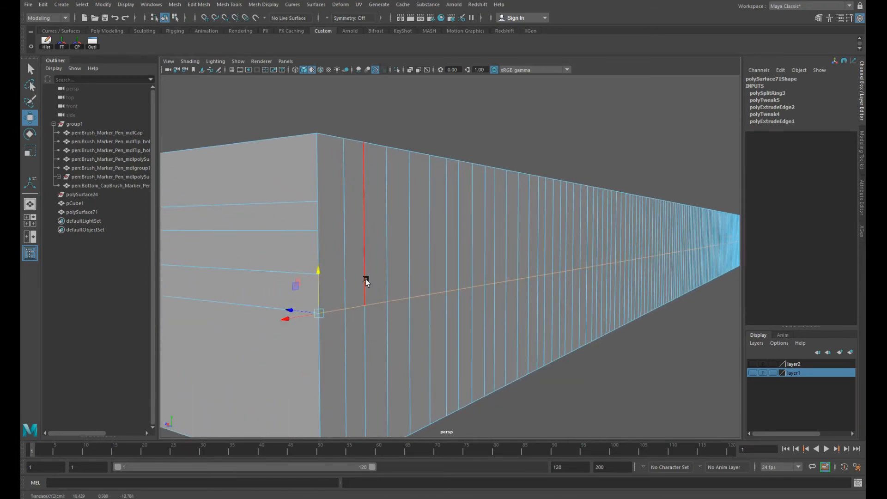
# - Insert a second edge loop on the outer wall and snap it to the end wall's second-lowest horizontal edge
pyautogui.click(359, 253)
pyautogui.keyDown('shift'); pyautogui.moveTo(353, 295); pyautogui.dragTo(429, 326, button='right'); pyautogui.keyUp('shift')
pyautogui.press('d')
pyautogui.press('v')
pyautogui.moveTo(722, 232); pyautogui.dragTo(311, 220)
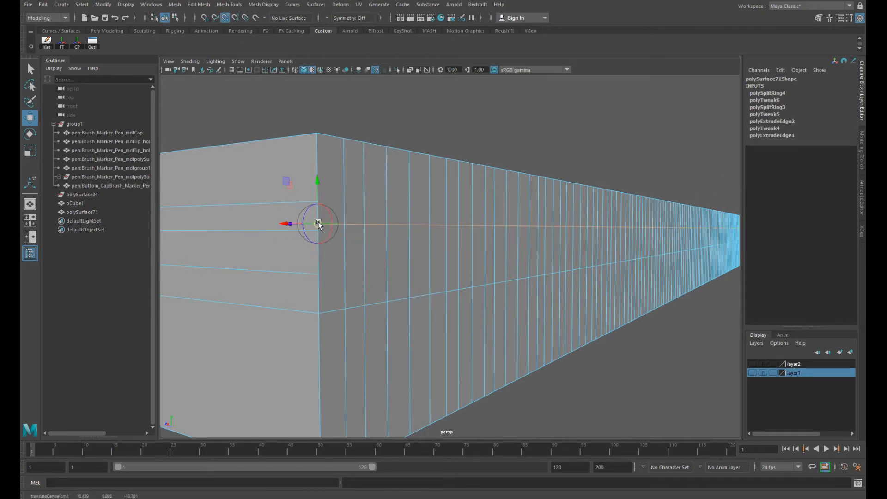
pyautogui.moveTo(323, 187); pyautogui.dragTo(321, 271)
# - Insert a third edge loop on the outer wall and snap it to the end wall's second-highest horizontal edge
pyautogui.click(364, 245)
pyautogui.keyDown('ctrl'); pyautogui.moveTo(447, 242); pyautogui.dragTo(411, 289, button='right'); pyautogui.keyUp('ctrl')
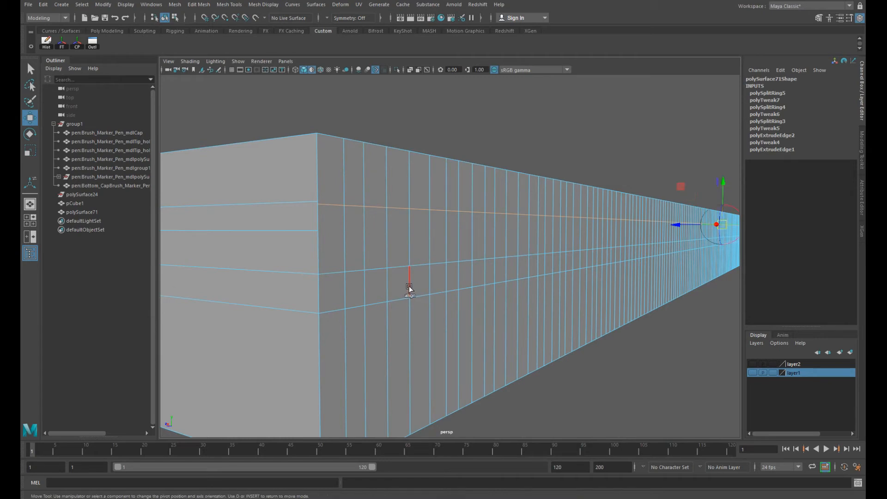
pyautogui.moveTo(718, 224); pyautogui.dragTo(311, 216)
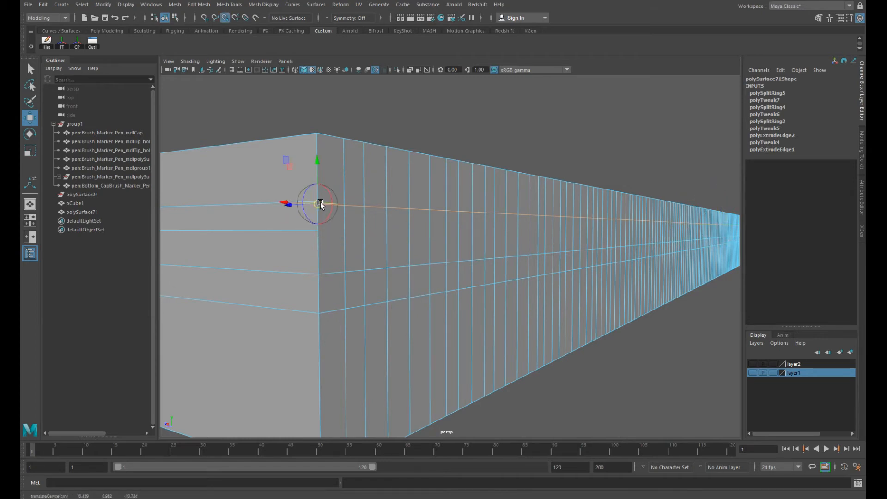
pyautogui.moveTo(320, 167); pyautogui.dragTo(317, 234)
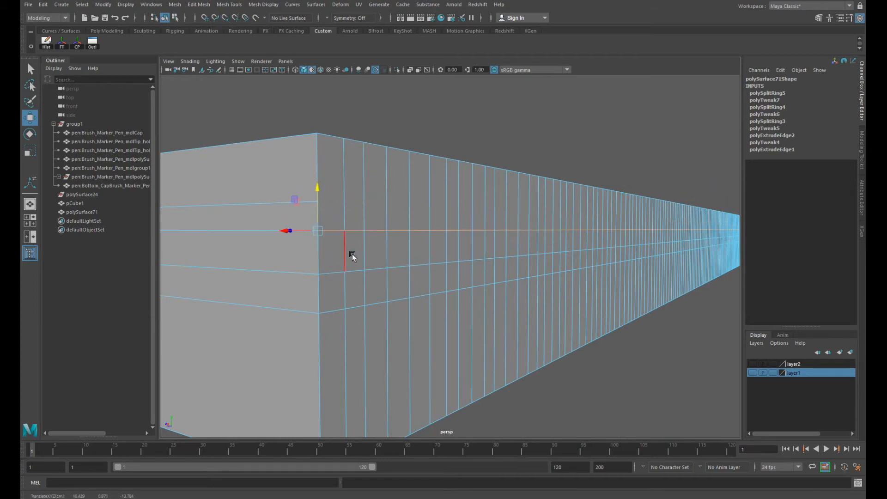
# - Insert a fourth edge loop on the outer wall and snap it to the end wall's highest inner horizontal edge
pyautogui.click(372, 183)
pyautogui.keyDown('ctrl'); pyautogui.moveTo(389, 241); pyautogui.dragTo(536, 316, button='right'); pyautogui.keyUp('ctrl')
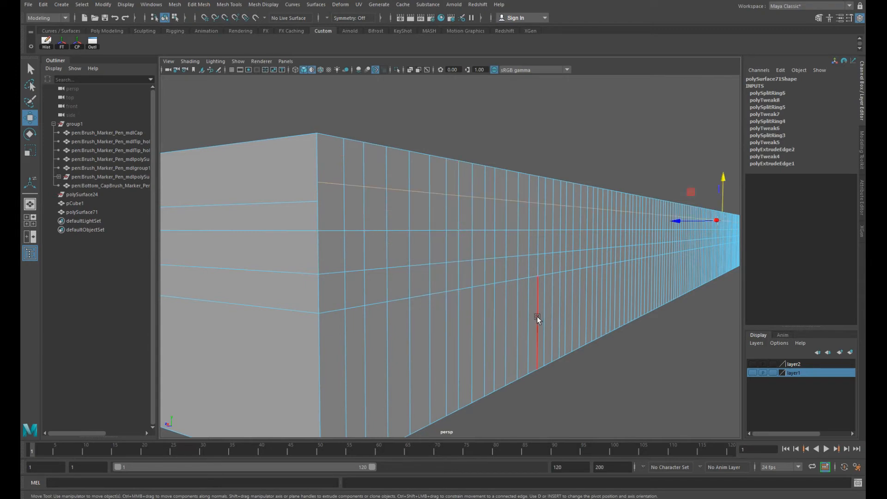
pyautogui.press('d')
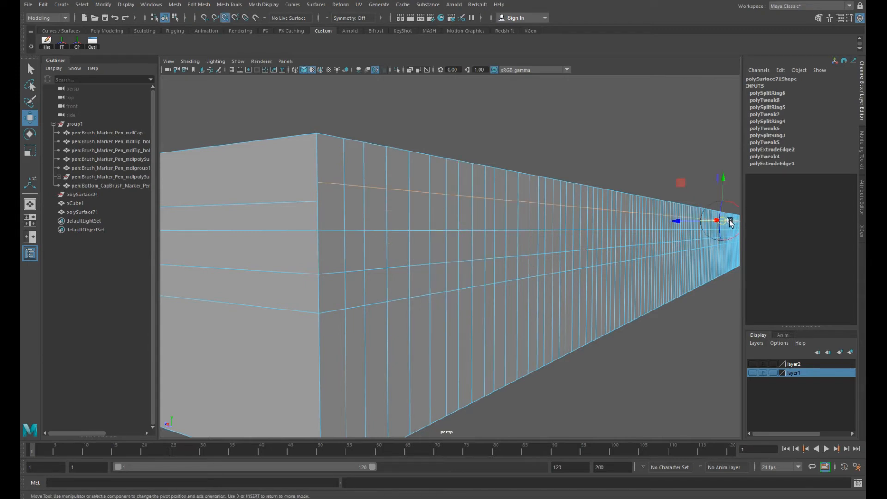
pyautogui.moveTo(725, 223); pyautogui.dragTo(328, 181)
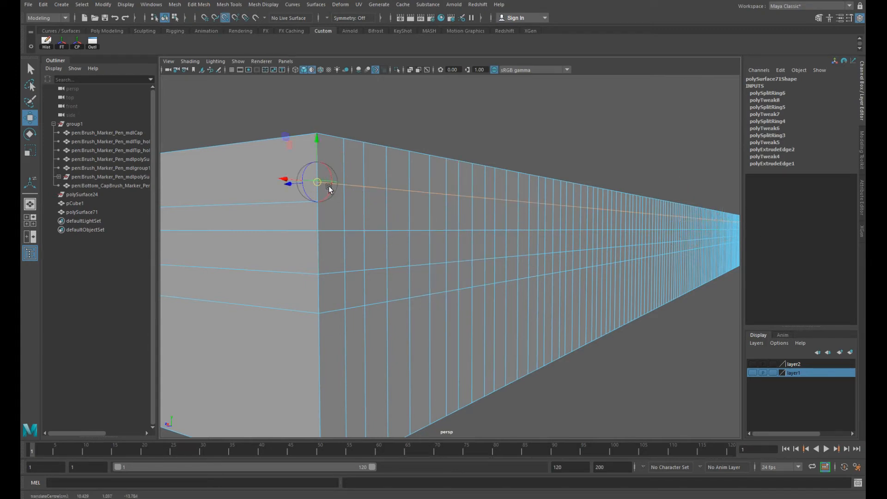
pyautogui.moveTo(317, 139); pyautogui.dragTo(477, 222)
pyautogui.keyDown('alt'); pyautogui.moveTo(477, 222); pyautogui.dragTo(424, 226, button='right'); pyautogui.keyUp('alt')
pyautogui.keyDown('alt'); pyautogui.moveTo(556, 258); pyautogui.dragTo(429, 238, button='right'); pyautogui.keyUp('alt')
# - Select the vertices along the outer wall and its corners and merge them with a 0.0001 distance threshold
pyautogui.keyDown('alt'); pyautogui.moveTo(420, 235); pyautogui.dragTo(462, 245); pyautogui.keyUp('alt')
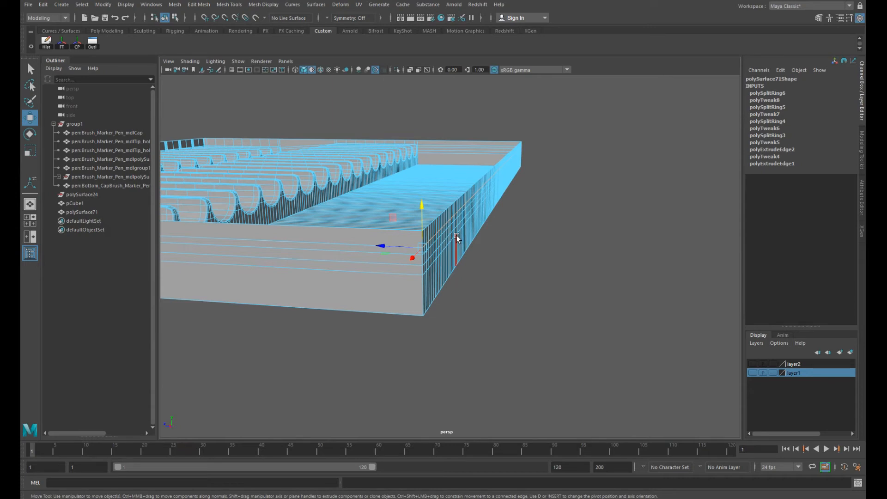
pyautogui.keyDown('alt'); pyautogui.moveTo(472, 261); pyautogui.dragTo(447, 234); pyautogui.keyUp('alt')
pyautogui.moveTo(489, 234); pyautogui.dragTo(409, 242, button='right')
pyautogui.keyDown('alt'); pyautogui.moveTo(410, 242); pyautogui.dragTo(464, 247); pyautogui.keyUp('alt')
pyautogui.moveTo(406, 204); pyautogui.dragTo(482, 346)
pyautogui.keyDown('alt'); pyautogui.moveTo(482, 346); pyautogui.dragTo(463, 280); pyautogui.keyUp('alt')
pyautogui.keyDown('shift'); pyautogui.moveTo(463, 281); pyautogui.dragTo(508, 218, button='right'); pyautogui.keyUp('shift')
pyautogui.keyDown('alt'); pyautogui.moveTo(508, 218); pyautogui.dragTo(479, 248); pyautogui.keyUp('alt')
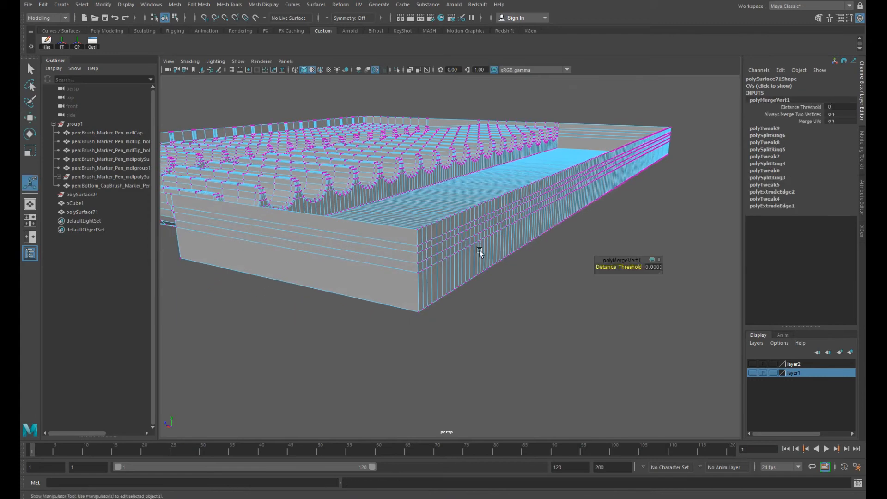
# - Examine the merged outer wall and its corners in object mode using the smooth preview
pyautogui.press('3')
pyautogui.moveTo(525, 214); pyautogui.dragTo(567, 200, button='right')
pyautogui.press('q')
pyautogui.click(561, 245)
pyautogui.keyDown('alt'); pyautogui.moveTo(561, 244); pyautogui.dragTo(414, 309); pyautogui.keyUp('alt')
pyautogui.click(426, 267)
pyautogui.click(545, 252)
pyautogui.click(414, 308)
pyautogui.click(516, 262)
pyautogui.keyDown('alt'); pyautogui.moveTo(517, 262); pyautogui.dragTo(480, 282); pyautogui.keyUp('alt')
pyautogui.keyDown('alt'); pyautogui.moveTo(480, 282); pyautogui.dragTo(471, 309, button='middle'); pyautogui.keyUp('alt')
pyautogui.moveTo(471, 310)
pyautogui.keyDown('alt'); pyautogui.mouseDown()
pyautogui.moveTo(481, 331)
pyautogui.moveTo(420, 299)
pyautogui.moveTo(440, 326)
pyautogui.moveTo(441, 313)
pyautogui.moveTo(434, 316)
pyautogui.moveTo(462, 337)
pyautogui.moveTo(460, 311)
pyautogui.mouseUp(); pyautogui.keyUp('alt')
# - Insert a lengthwise edge loop through the middle of the wide outer floor and its end walls
pyautogui.click(481, 268)
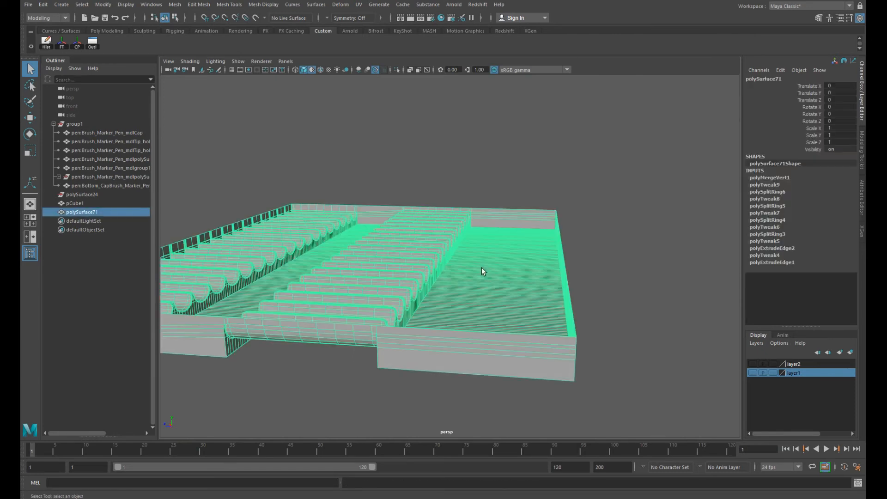
pyautogui.press('F10')
pyautogui.click(537, 214)
pyautogui.keyDown('ctrl'); pyautogui.moveTo(590, 231); pyautogui.dragTo(525, 269, button='right'); pyautogui.keyUp('ctrl')
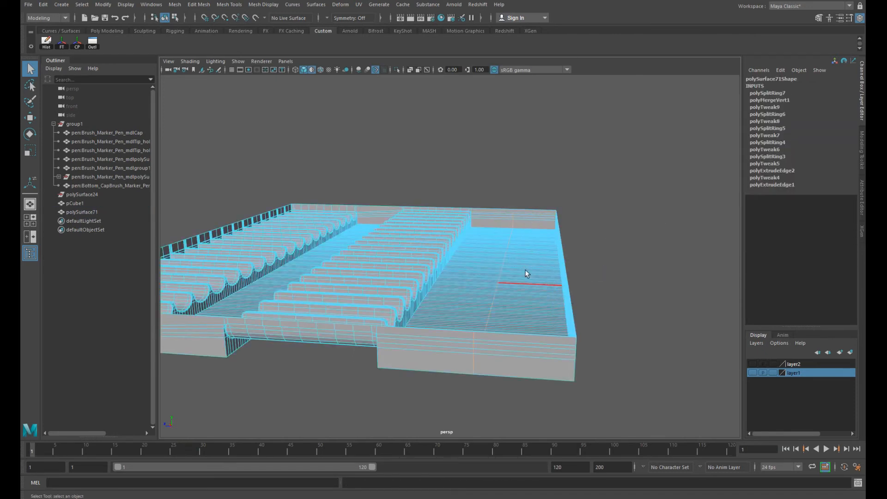
# - Slide the new lengthwise edge loop on the wide outer floor towards the neighbouring slotted strip
pyautogui.keyDown('alt'); pyautogui.moveTo(516, 303); pyautogui.dragTo(525, 299); pyautogui.keyUp('alt')
pyautogui.press('w')
pyautogui.moveTo(454, 268); pyautogui.dragTo(416, 264)
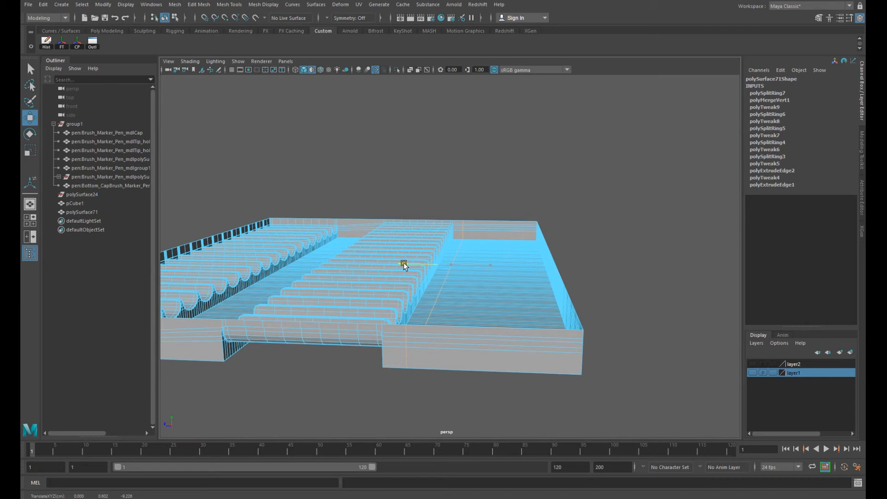
# - Try lowering the end-wall vertices of the new lengthwise loop, using the side view to select them
pyautogui.press('q')
pyautogui.press('F9')
pyautogui.press('space')
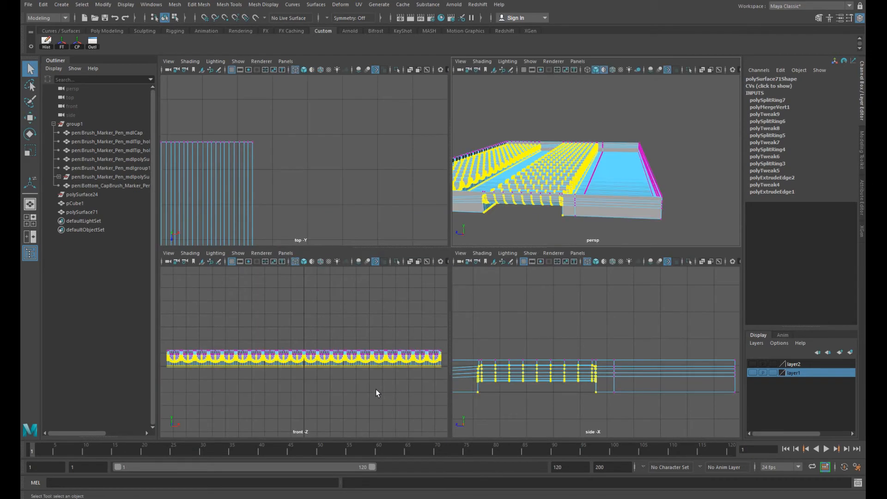
pyautogui.moveTo(610, 353); pyautogui.dragTo(627, 383)
pyautogui.press('w')
pyautogui.moveTo(613, 329); pyautogui.dragTo(614, 341)
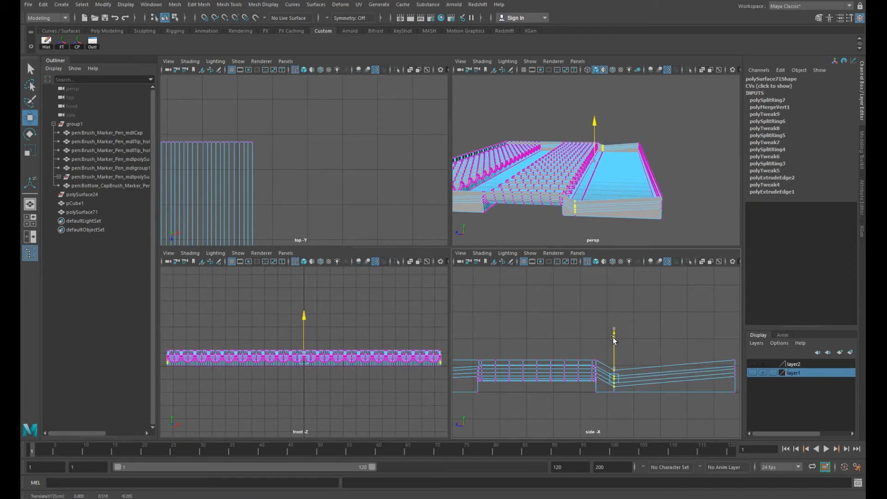
pyautogui.press('space')
pyautogui.keyDown('alt'); pyautogui.moveTo(540, 259); pyautogui.dragTo(525, 239); pyautogui.keyUp('alt')
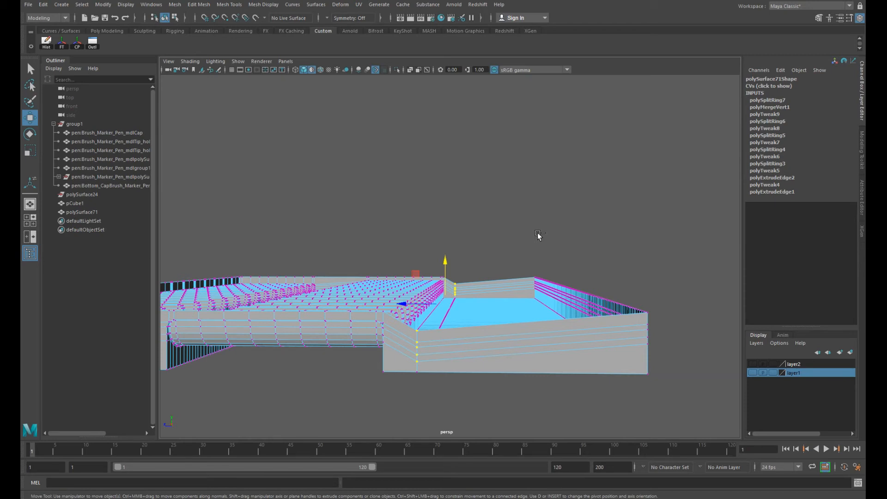
pyautogui.middleClick(537, 233)
pyautogui.keyDown('alt'); pyautogui.moveTo(449, 279); pyautogui.dragTo(518, 299, button='right'); pyautogui.keyUp('alt')
pyautogui.keyDown('alt'); pyautogui.moveTo(518, 299); pyautogui.dragTo(523, 290, button='middle'); pyautogui.keyUp('alt')
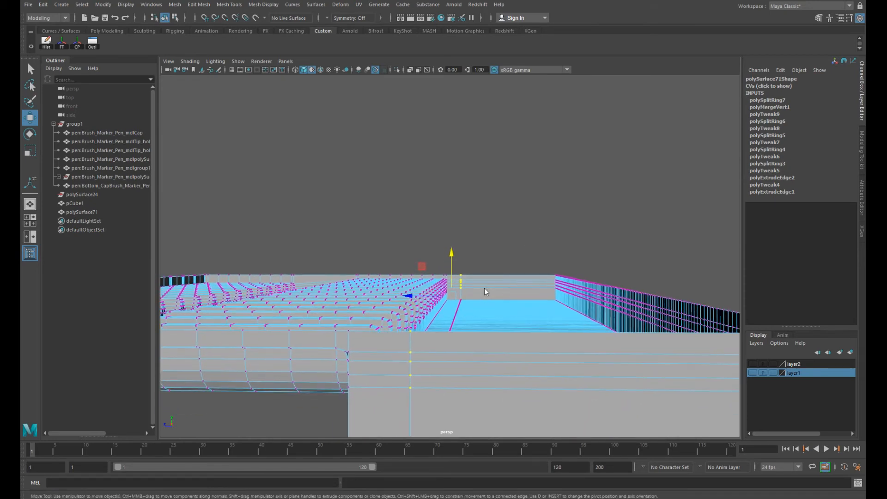
# - Select the whole lengthwise edge loop and slide it closer to the edge of the slotted strip
pyautogui.press('F10')
pyautogui.doubleClick(461, 293)
pyautogui.moveTo(411, 305); pyautogui.dragTo(401, 307)
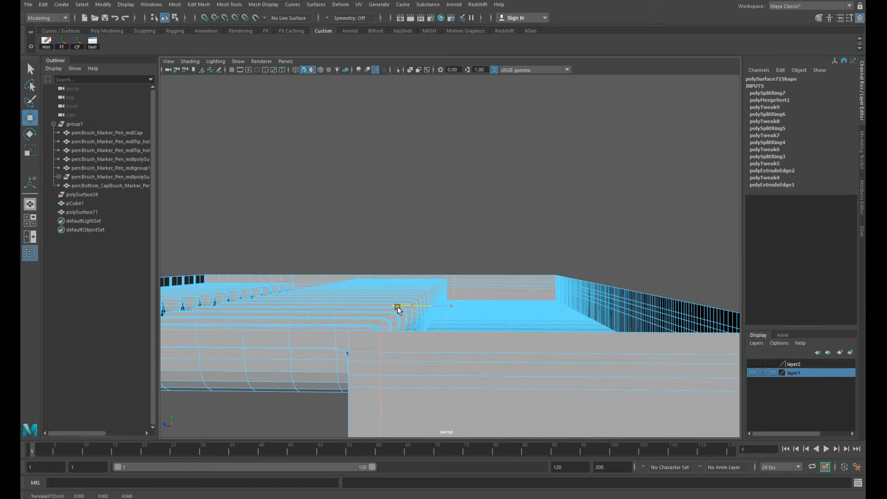
pyautogui.moveTo(398, 309); pyautogui.dragTo(400, 308)
pyautogui.moveTo(400, 307); pyautogui.dragTo(394, 306)
# - Insert another lengthwise edge loop across the wide outer floor and slide it close beside the first one
pyautogui.click(533, 282)
pyautogui.keyDown('ctrl'); pyautogui.moveTo(534, 283); pyautogui.dragTo(543, 324, button='right'); pyautogui.keyUp('ctrl')
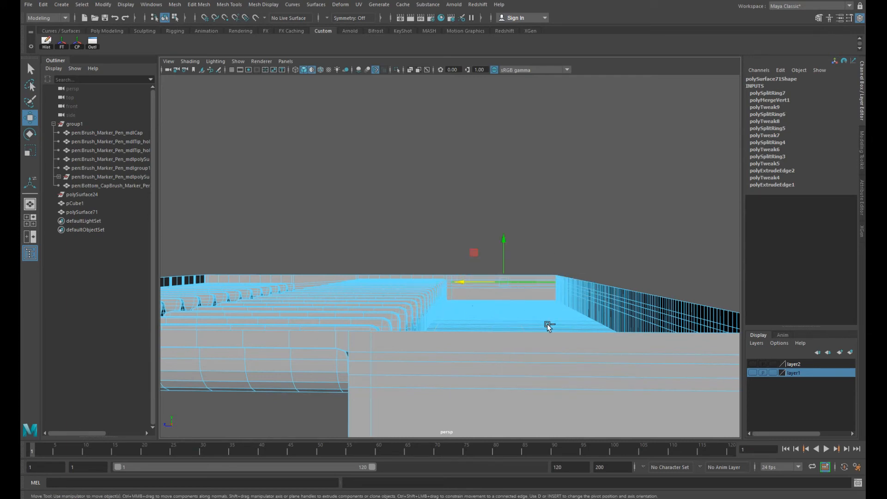
pyautogui.moveTo(477, 306); pyautogui.dragTo(401, 308)
# - Lower the end-wall vertices of the second lengthwise loop above the base, so both end walls dip beside the slotted strip
pyautogui.press('q')
pyautogui.moveTo(496, 286); pyautogui.dragTo(469, 281, button='right')
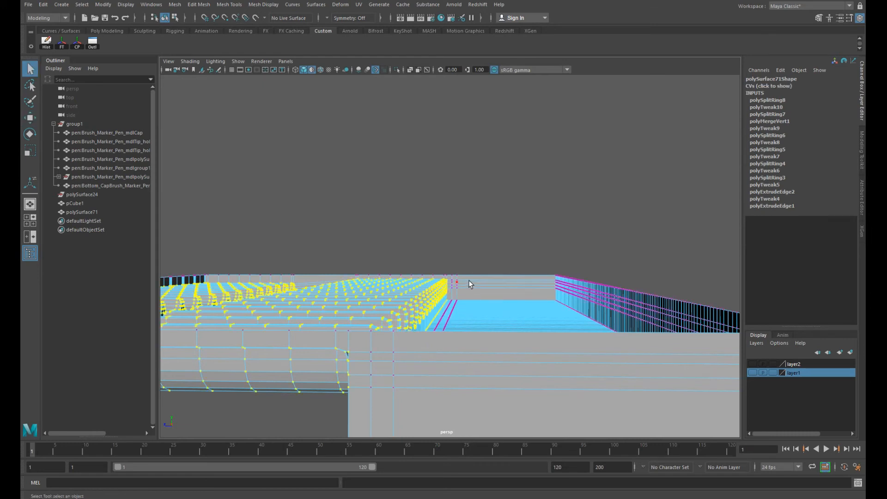
pyautogui.press('space')
pyautogui.press('space')
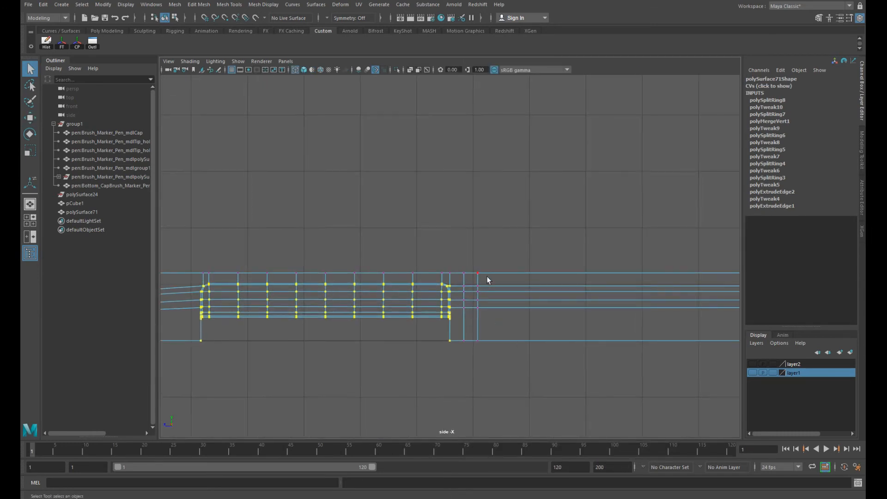
pyautogui.moveTo(477, 313); pyautogui.dragTo(477, 313)
pyautogui.press('w')
pyautogui.moveTo(479, 246); pyautogui.dragTo(484, 272)
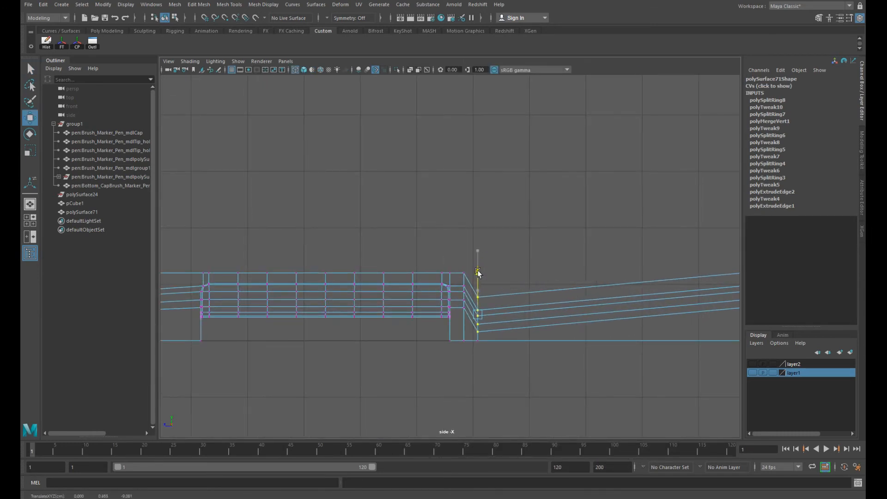
pyautogui.press('space')
pyautogui.press('space')
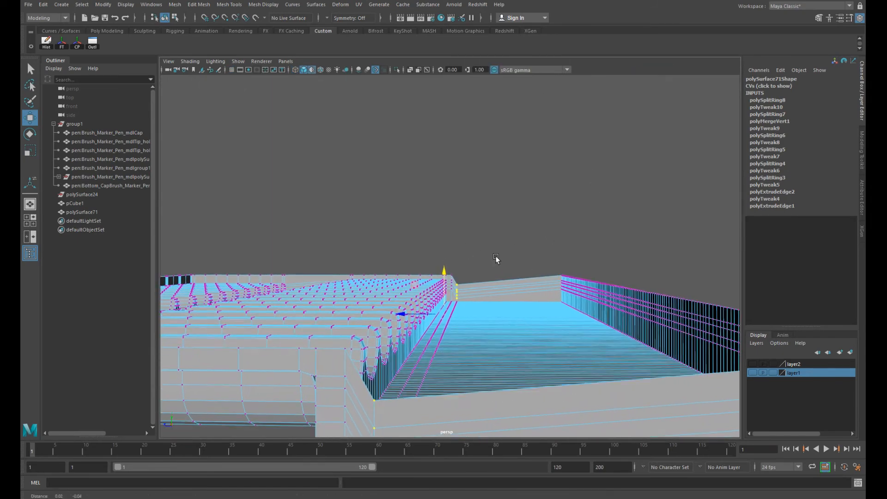
# - Examine the whole tray and its dipped end walls in object mode from several angles
pyautogui.moveTo(488, 261)
pyautogui.keyDown('alt'); pyautogui.mouseDown()
pyautogui.moveTo(505, 276)
pyautogui.moveTo(493, 249)
pyautogui.moveTo(479, 273)
pyautogui.mouseUp(); pyautogui.keyUp('alt')
pyautogui.moveTo(470, 267); pyautogui.dragTo(513, 254, button='right')
pyautogui.click(514, 241)
pyautogui.keyDown('alt'); pyautogui.moveTo(514, 242); pyautogui.dragTo(462, 265); pyautogui.keyUp('alt')
pyautogui.keyDown('alt'); pyautogui.moveTo(463, 265); pyautogui.dragTo(325, 215, button='right'); pyautogui.keyUp('alt')
pyautogui.keyDown('alt'); pyautogui.moveTo(323, 213); pyautogui.dragTo(374, 228); pyautogui.keyUp('alt')
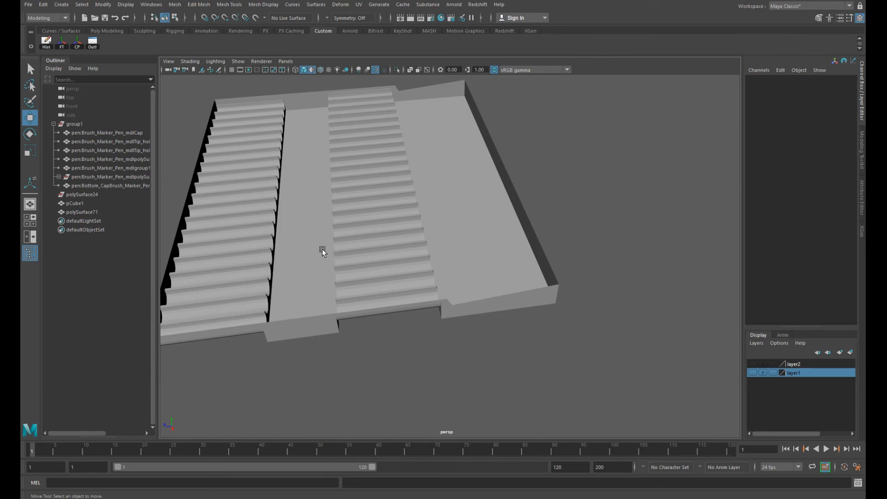
pyautogui.keyDown('alt'); pyautogui.moveTo(401, 217); pyautogui.dragTo(392, 189); pyautogui.keyUp('alt')
pyautogui.keyDown('alt'); pyautogui.moveTo(382, 245); pyautogui.dragTo(425, 270); pyautogui.keyUp('alt')
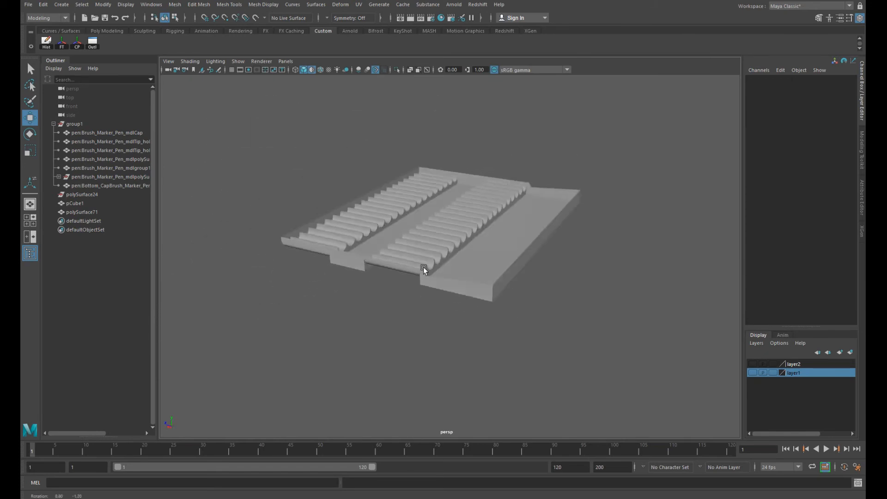
pyautogui.scroll(3, 424, 270)
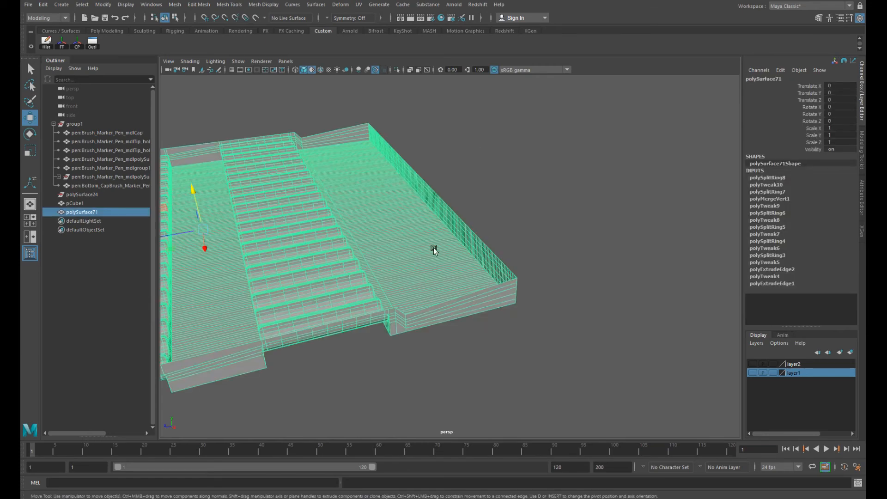
# - Examine the tray's wireframe, especially the outer floor's corner where it meets the slotted strip
pyautogui.keyDown('alt'); pyautogui.moveTo(434, 250); pyautogui.dragTo(510, 271); pyautogui.keyUp('alt')
pyautogui.click(501, 277)
pyautogui.click(499, 280)
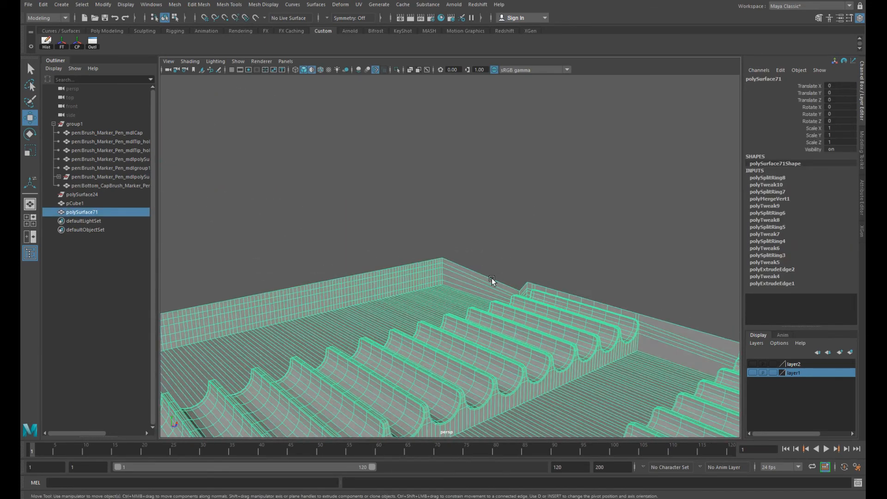
pyautogui.press('f')
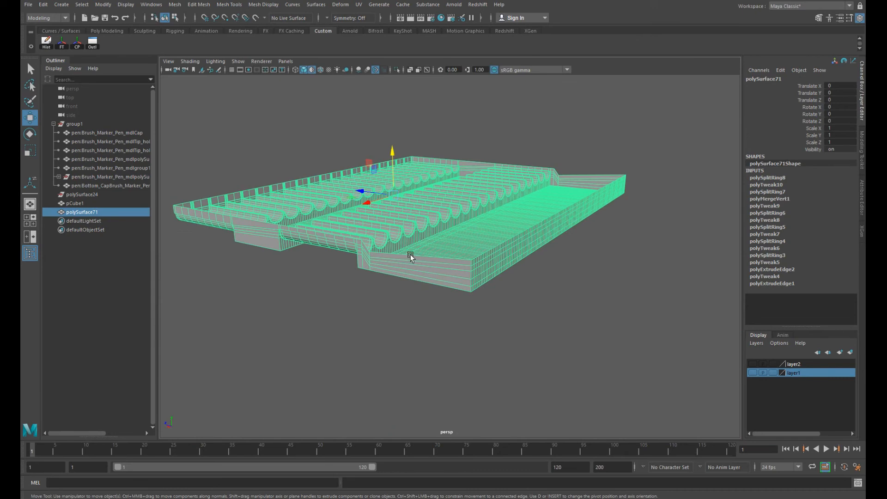
pyautogui.keyDown('alt'); pyautogui.moveTo(414, 237); pyautogui.dragTo(415, 249); pyautogui.keyUp('alt')
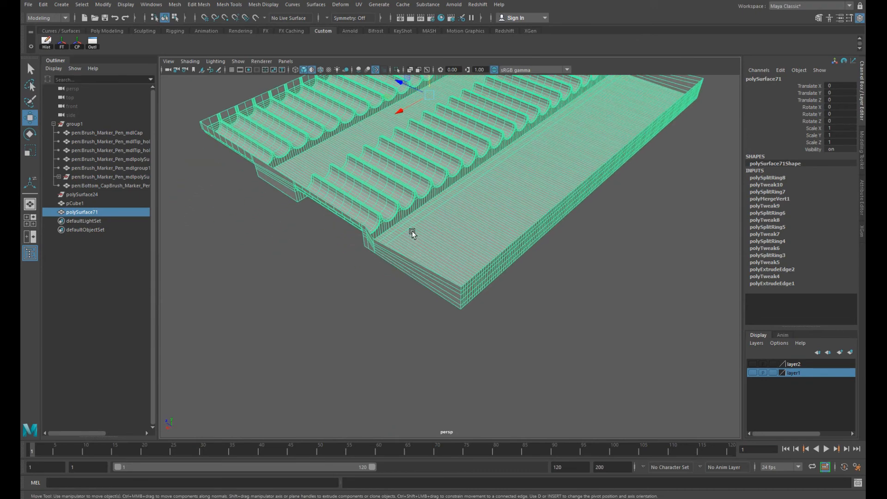
pyautogui.keyDown('alt'); pyautogui.moveTo(411, 231); pyautogui.dragTo(403, 252, button='right'); pyautogui.keyUp('alt')
pyautogui.keyDown('alt'); pyautogui.moveTo(403, 252); pyautogui.dragTo(420, 287); pyautogui.keyUp('alt')
pyautogui.keyDown('alt'); pyautogui.moveTo(406, 239); pyautogui.dragTo(414, 256); pyautogui.keyUp('alt')
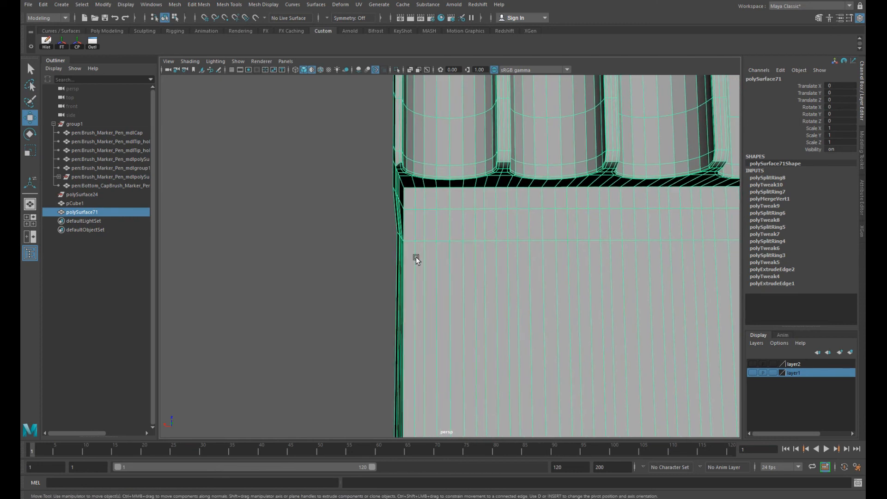
# - Try merging several short edges to their centres along the second lengthwise loop, starting at the floor's corner
pyautogui.moveTo(420, 256); pyautogui.dragTo(429, 242, button='right')
pyautogui.click(433, 241)
pyautogui.press('q')
pyautogui.keyDown('shift'); pyautogui.moveTo(433, 256); pyautogui.dragTo(465, 222, button='right'); pyautogui.keyUp('shift')
pyautogui.click(459, 241)
pyautogui.keyDown('shift'); pyautogui.click(468, 241); pyautogui.keyUp('shift')
pyautogui.rightClick(483, 268)
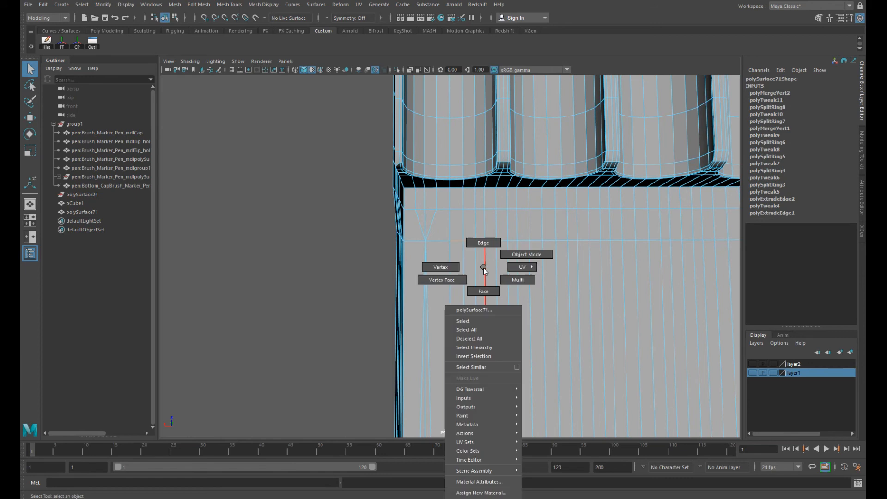
pyautogui.keyDown('shift'); pyautogui.moveTo(484, 269); pyautogui.dragTo(484, 214, button='right'); pyautogui.keyUp('shift')
pyautogui.keyDown('alt'); pyautogui.moveTo(504, 259); pyautogui.dragTo(481, 258, button='middle'); pyautogui.keyUp('alt')
pyautogui.moveTo(479, 256); pyautogui.dragTo(487, 233, button='right')
pyautogui.click(468, 240)
pyautogui.press('g')
pyautogui.click(501, 241)
pyautogui.press('g')
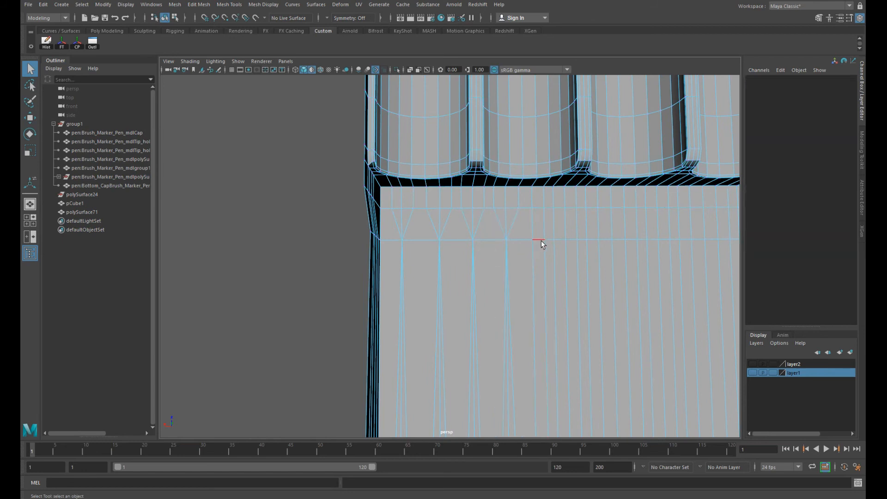
pyautogui.keyDown('alt'); pyautogui.moveTo(535, 240); pyautogui.dragTo(305, 233, button='right'); pyautogui.keyUp('alt')
pyautogui.keyDown('alt'); pyautogui.moveTo(502, 244); pyautogui.dragTo(461, 213, button='middle'); pyautogui.keyUp('alt')
# - Undo all the edge merges on the outer floor and return the tray to object mode
pyautogui.hotkey('ctrl', 'z')
pyautogui.hotkey('ctrl', 'z')
pyautogui.hotkey('ctrl', 'z')
pyautogui.hotkey('ctrl', 'z')
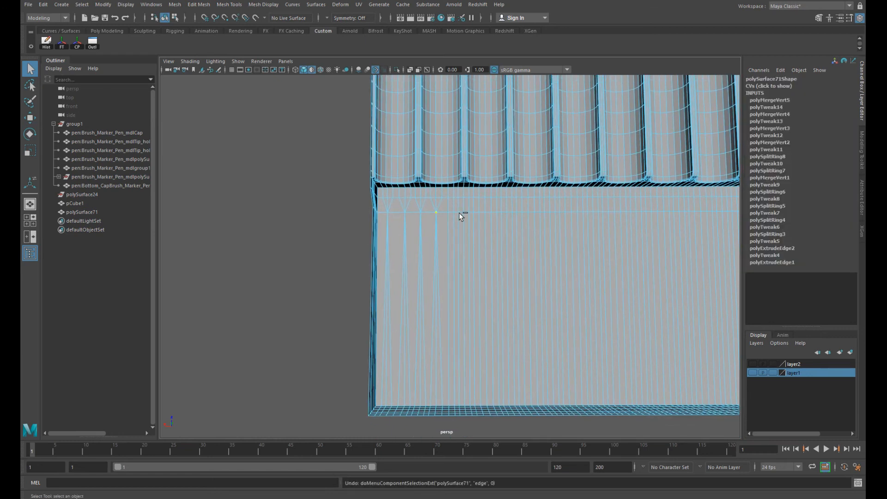
pyautogui.hotkey('ctrl', 'z')
pyautogui.hotkey('ctrl', 'z')
pyautogui.hotkey('ctrl', 'z')
pyautogui.hotkey('ctrl', 'z')
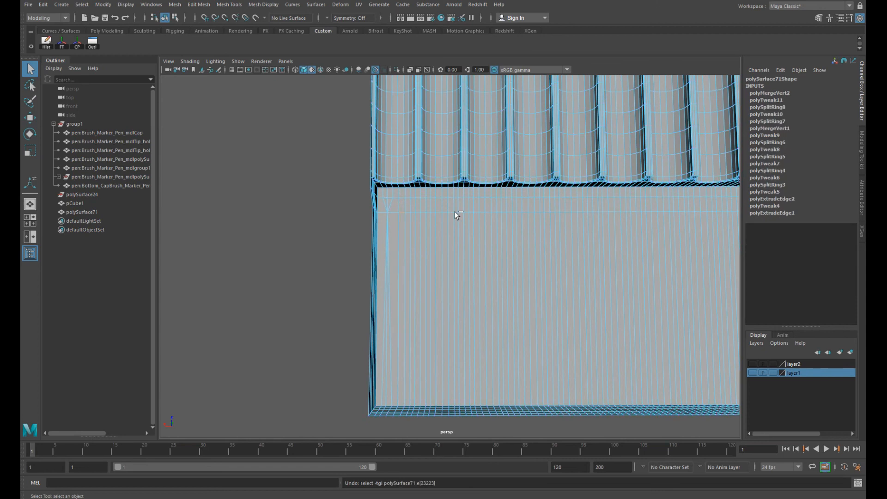
pyautogui.moveTo(437, 218); pyautogui.dragTo(472, 206, button='right')
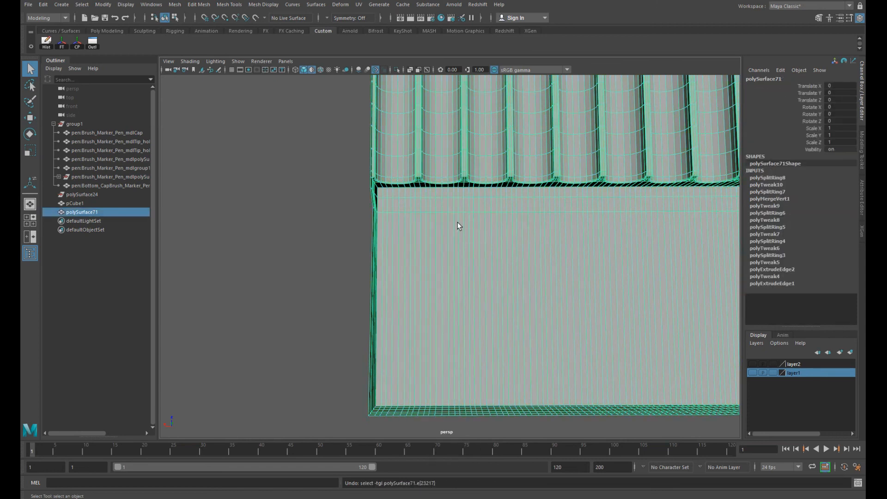
# - Insert five more lengthwise edge loops across the wide outer floor between the second loop and the outer wall
pyautogui.moveTo(450, 249); pyautogui.dragTo(450, 224, button='right')
pyautogui.click(459, 238)
pyautogui.keyDown('ctrl'); pyautogui.moveTo(533, 231); pyautogui.dragTo(521, 288, button='right'); pyautogui.keyUp('ctrl')
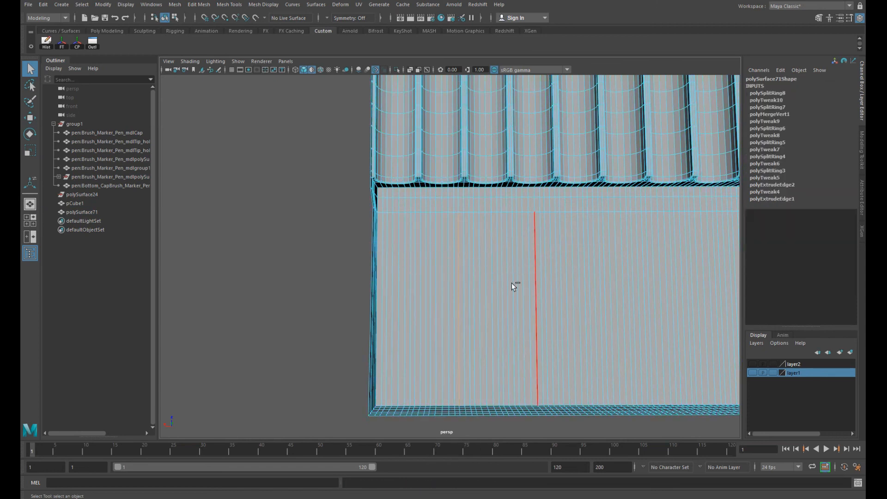
pyautogui.click(451, 236)
pyautogui.press('g')
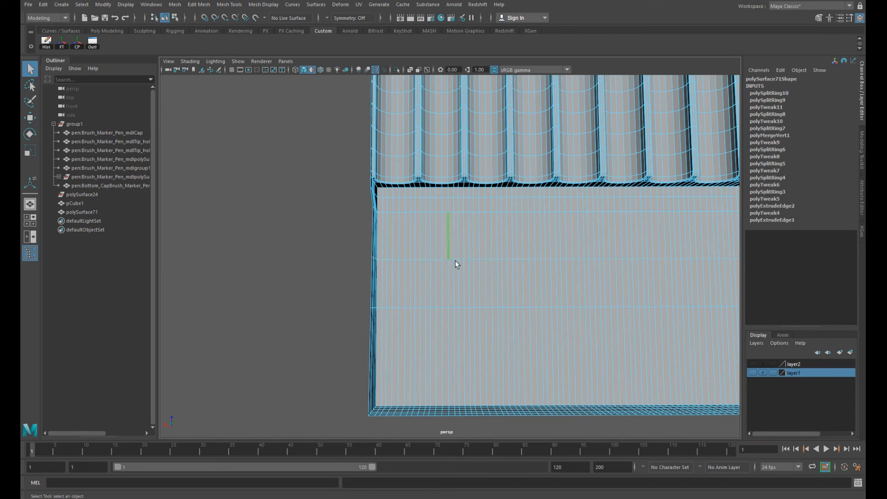
pyautogui.press('g')
pyautogui.click(458, 285)
pyautogui.press('g')
pyautogui.click(468, 334)
pyautogui.press('g')
# - Merge four alternate short edges to their centres along the outer floor's second lengthwise loop, starting at the corner by the first slot
pyautogui.keyDown('alt'); pyautogui.moveTo(399, 252); pyautogui.dragTo(488, 278, button='right'); pyautogui.keyUp('alt')
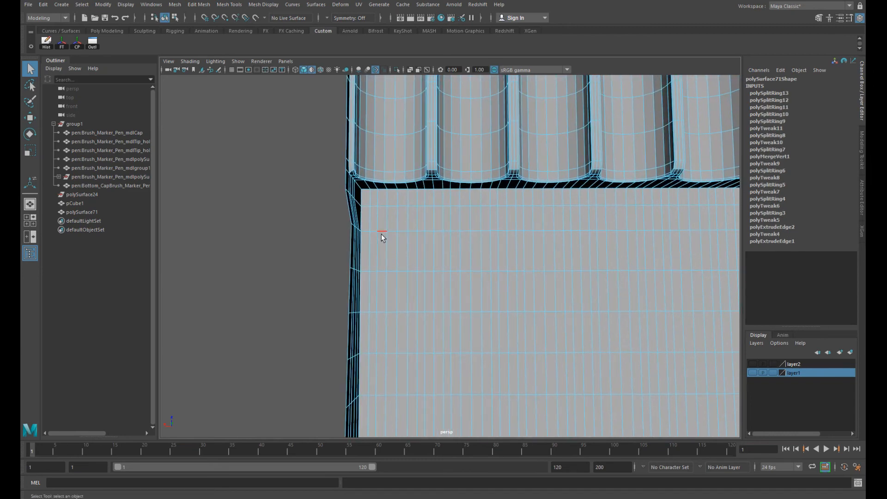
pyautogui.moveTo(418, 267)
pyautogui.keyDown('shift'); pyautogui.mouseDown(button='right')
pyautogui.moveTo(420, 226)
pyautogui.moveTo(419, 249)
pyautogui.mouseUp(button='right'); pyautogui.keyUp('shift')
pyautogui.moveTo(370, 231); pyautogui.dragTo(386, 231)
pyautogui.press('F2')
pyautogui.click(408, 236)
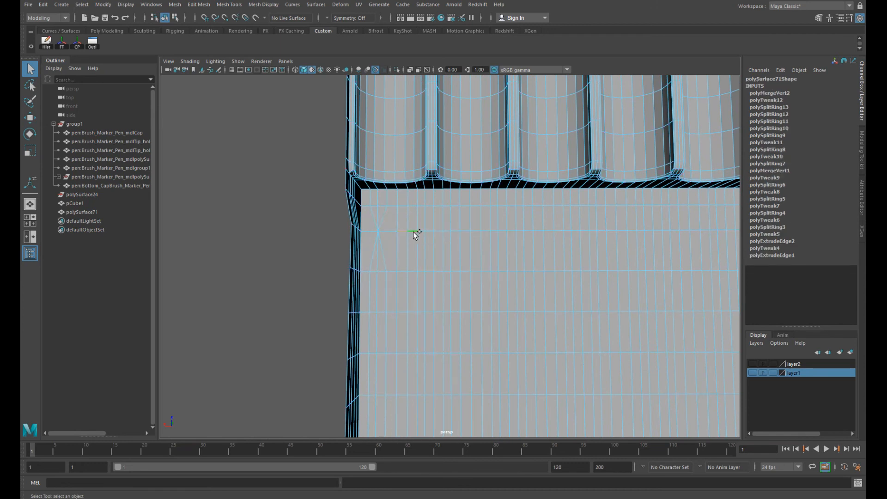
pyautogui.moveTo(415, 232); pyautogui.dragTo(407, 232)
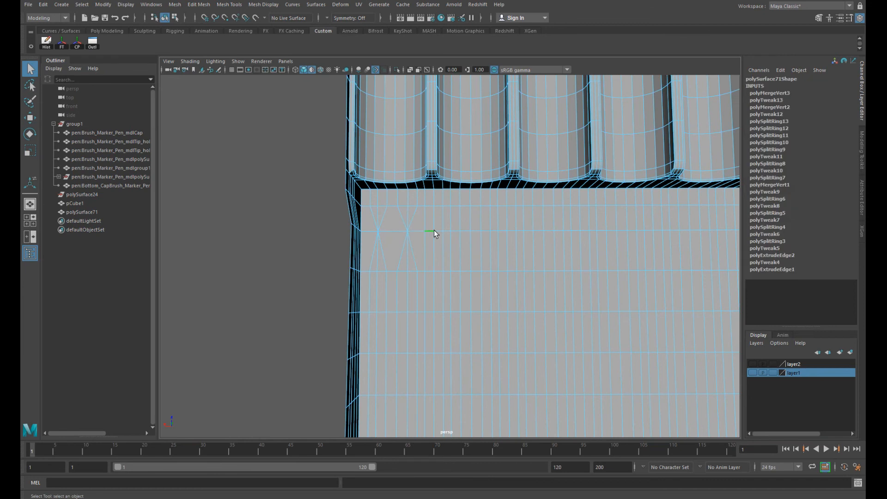
pyautogui.press('g')
pyautogui.press('F10')
pyautogui.click(458, 234)
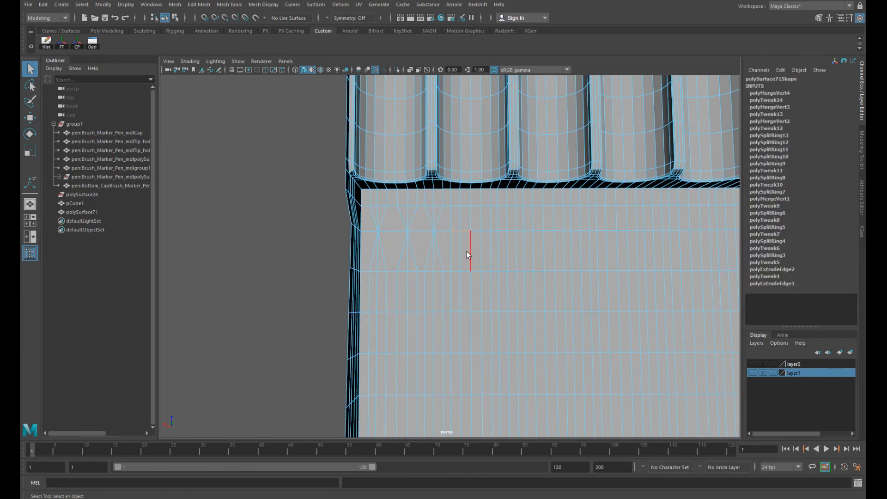
pyautogui.press('g')
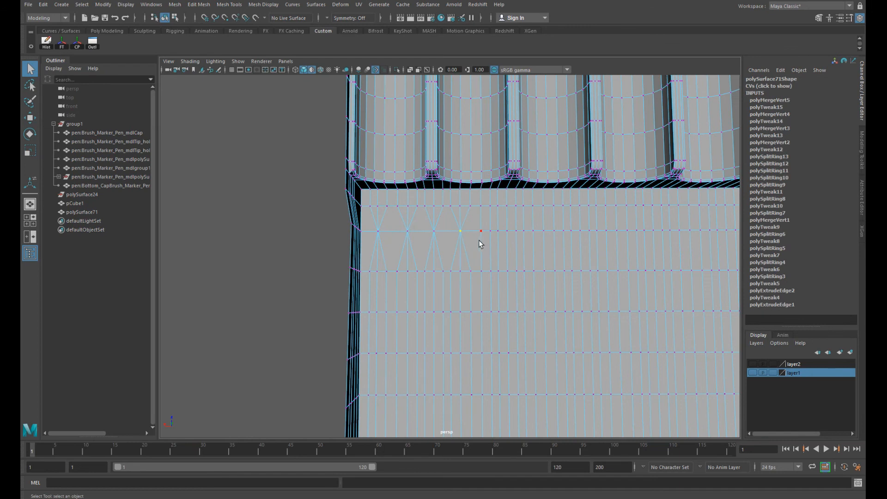
# - Merge the next four alternate short edges to their centres on the second lengthwise loop, alongside the second and third slots
pyautogui.press('F10')
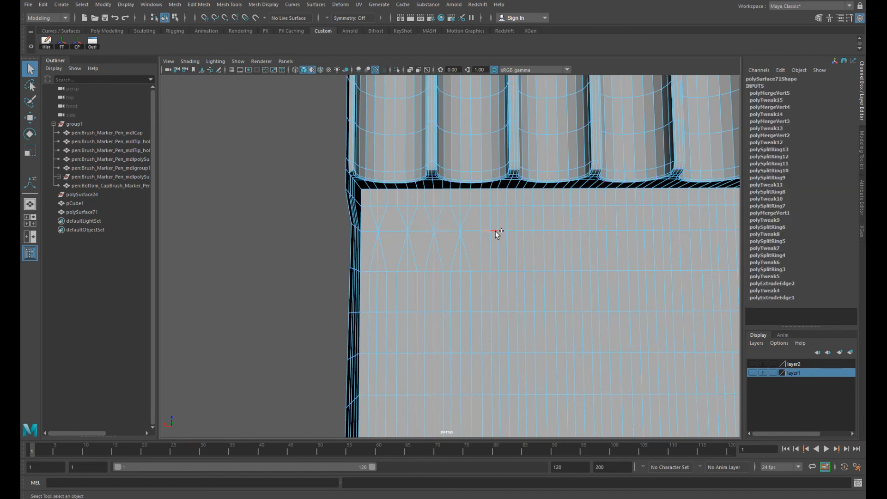
pyautogui.press('g')
pyautogui.press('F10')
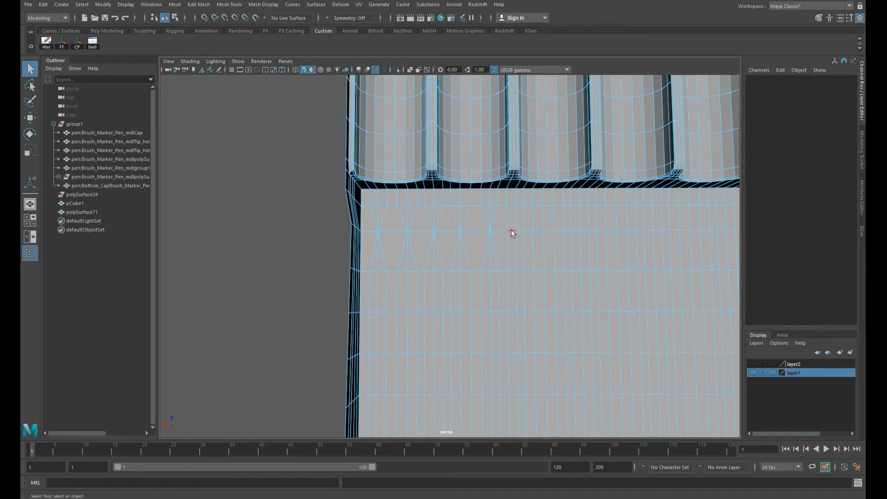
pyautogui.press('g')
pyautogui.press('F10')
pyautogui.click(524, 255)
pyautogui.press('g')
pyautogui.press('F10')
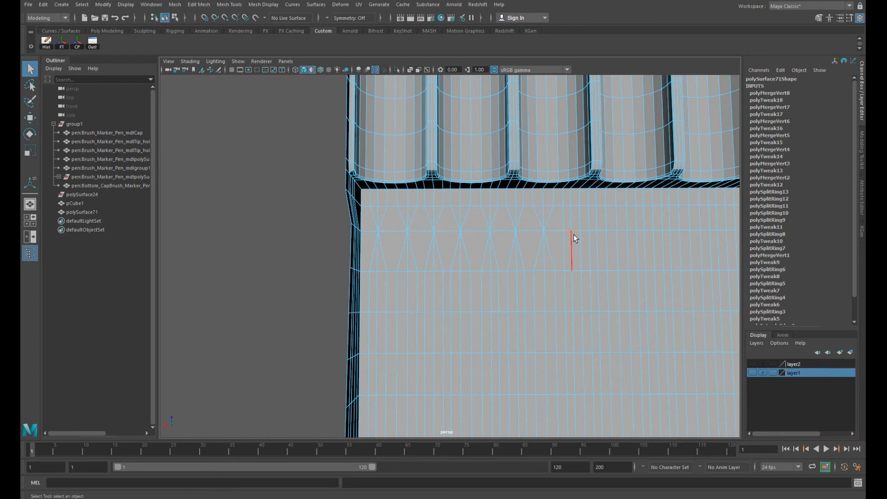
pyautogui.press('g')
# - Merge the next alternate short edges on the second lengthwise loop to their centres, alongside the fourth slot from the corner
pyautogui.keyDown('alt'); pyautogui.moveTo(608, 237); pyautogui.dragTo(497, 260, button='middle'); pyautogui.keyUp('alt')
pyautogui.scroll(3, 500, 264)
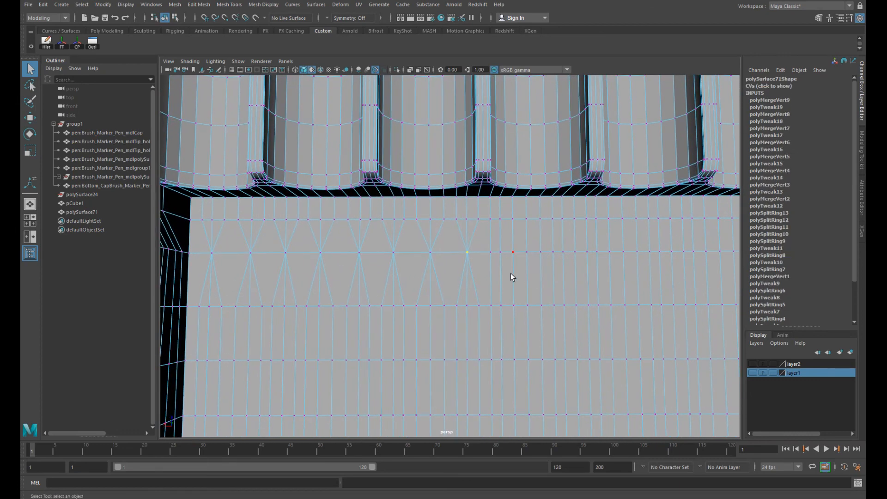
pyautogui.press('F10')
pyautogui.click(499, 249)
pyautogui.press('g')
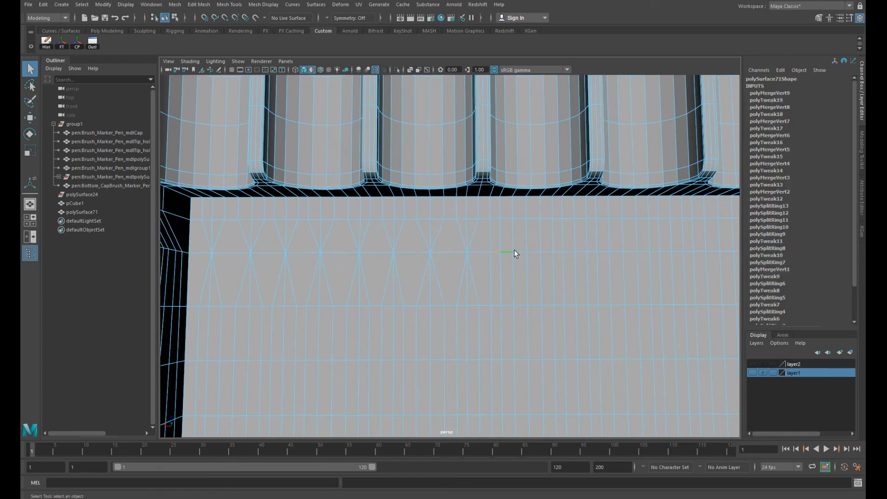
pyautogui.press('g')
pyautogui.press('F10')
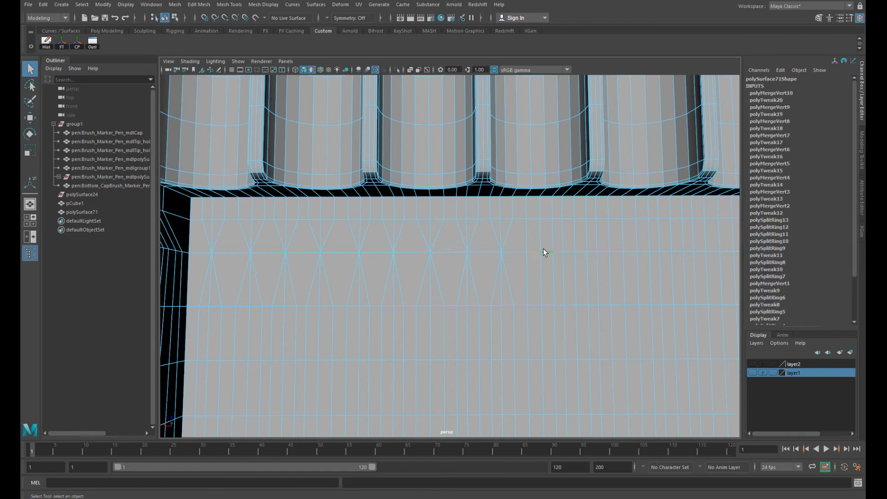
pyautogui.click(542, 249)
pyautogui.press('g')
# - Continue merging every other short edge to its centre on the second lengthwise loop, from the fourth slot into the fifth
pyautogui.keyDown('alt'); pyautogui.moveTo(574, 258); pyautogui.dragTo(492, 292, button='middle'); pyautogui.keyUp('alt')
pyautogui.press('F10')
pyautogui.click(504, 280)
pyautogui.press('g')
pyautogui.press('F10')
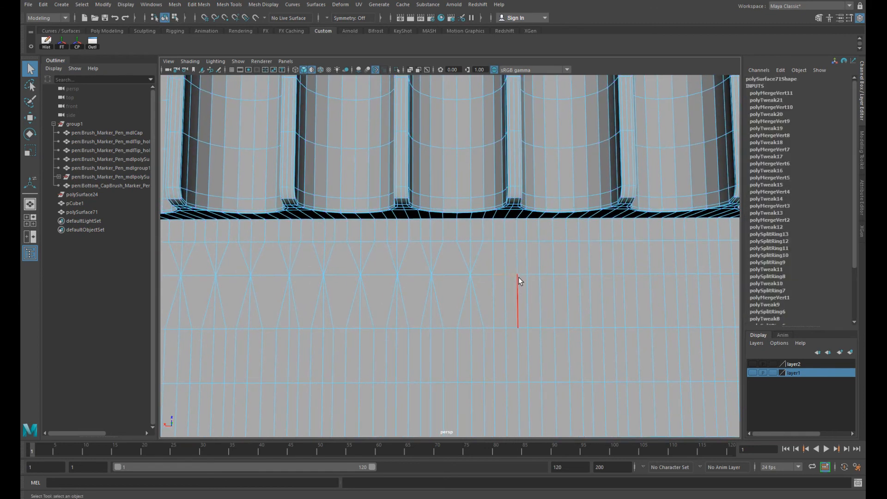
pyautogui.click(531, 283)
pyautogui.press('g')
pyautogui.press('F10')
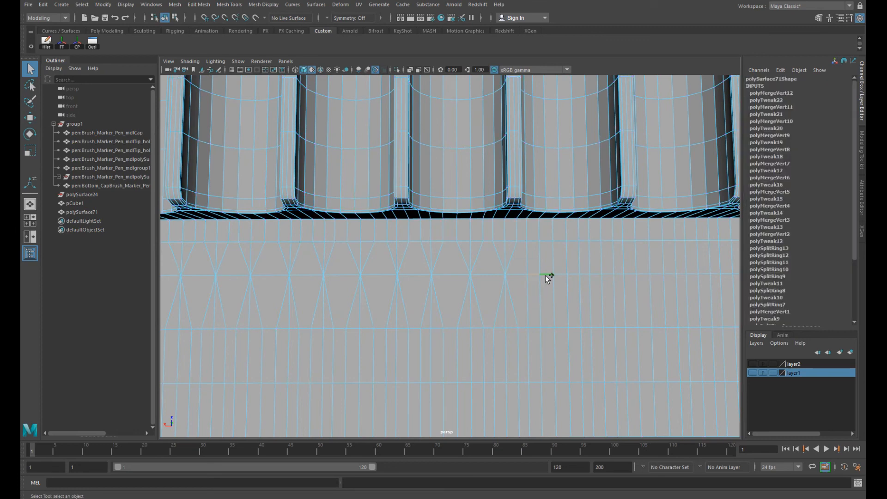
pyautogui.click(544, 273)
pyautogui.press('g')
pyautogui.press('F10')
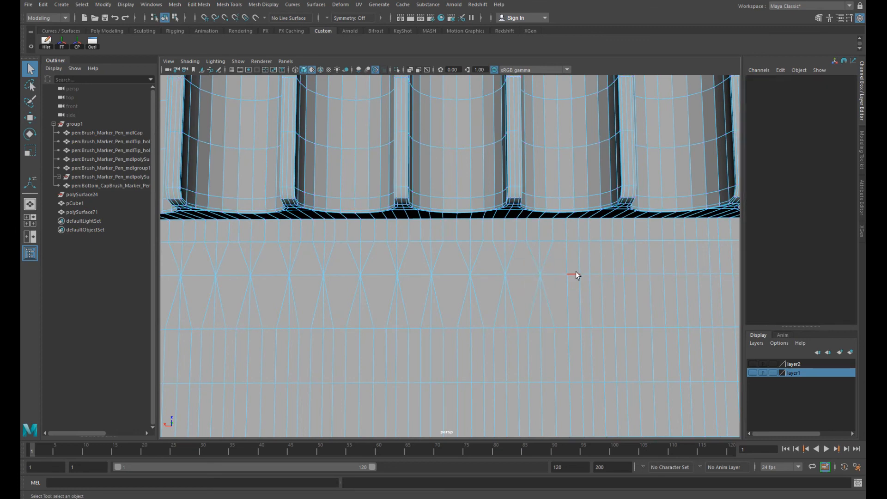
# - Merge every other short edge to its centre on the second lengthwise loop, from the fifth slot through the seventh
pyautogui.keyDown('alt'); pyautogui.moveTo(557, 272); pyautogui.dragTo(411, 290, button='middle'); pyautogui.keyUp('alt')
pyautogui.press('F10')
pyautogui.click(440, 292)
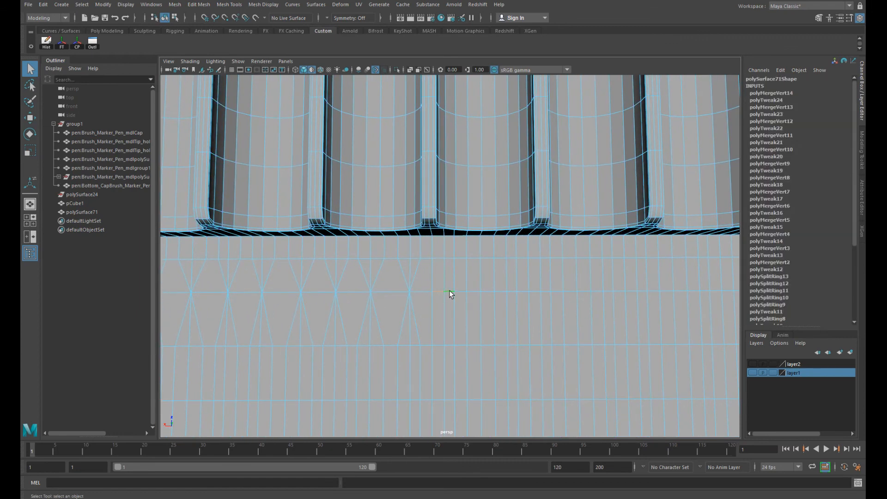
pyautogui.press('g')
pyautogui.press('g')
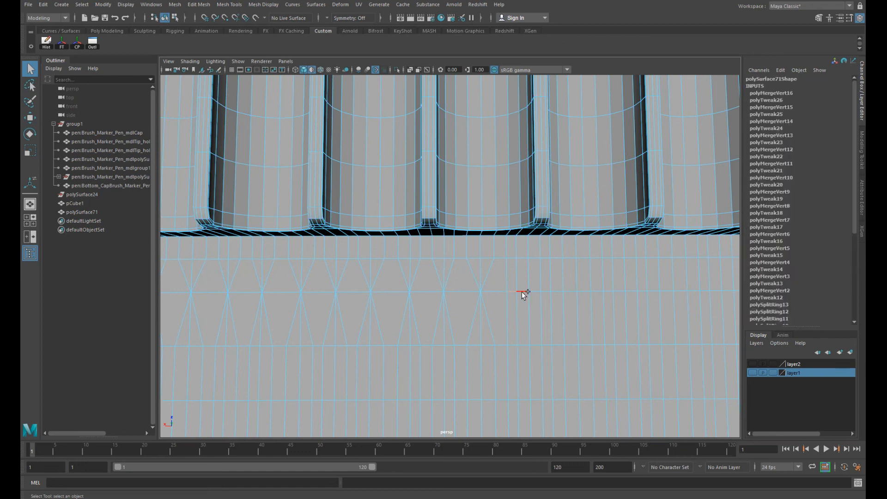
pyautogui.press('g')
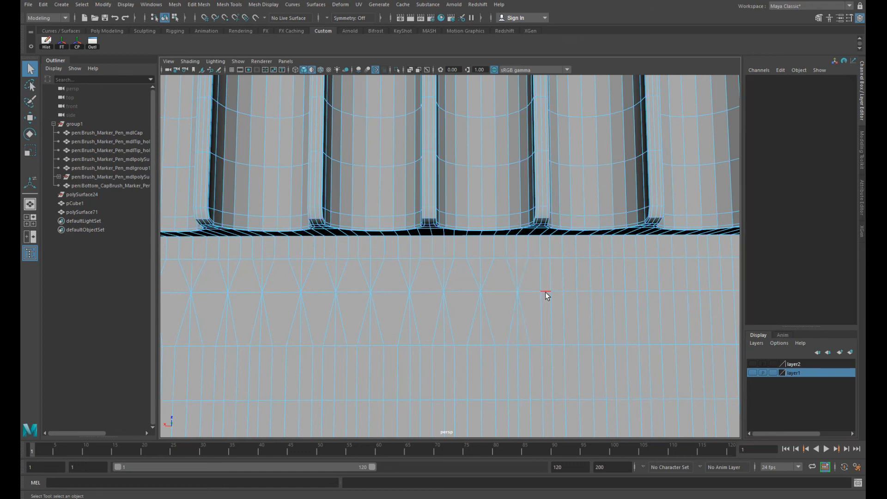
pyautogui.press('g')
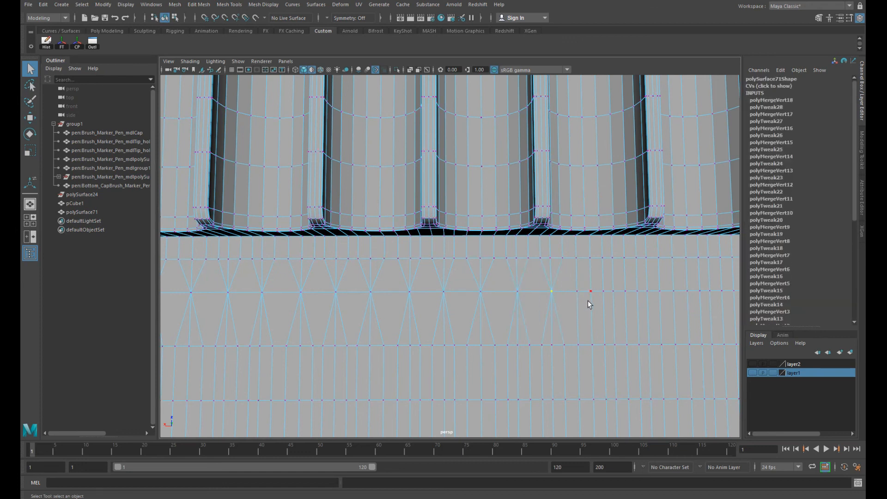
pyautogui.press('g')
# - Merge three more alternate short edges to their centres on the second lengthwise loop, alongside the eighth slot
pyautogui.keyDown('alt'); pyautogui.moveTo(537, 301); pyautogui.dragTo(331, 293, button='middle'); pyautogui.keyUp('alt')
pyautogui.click(416, 283)
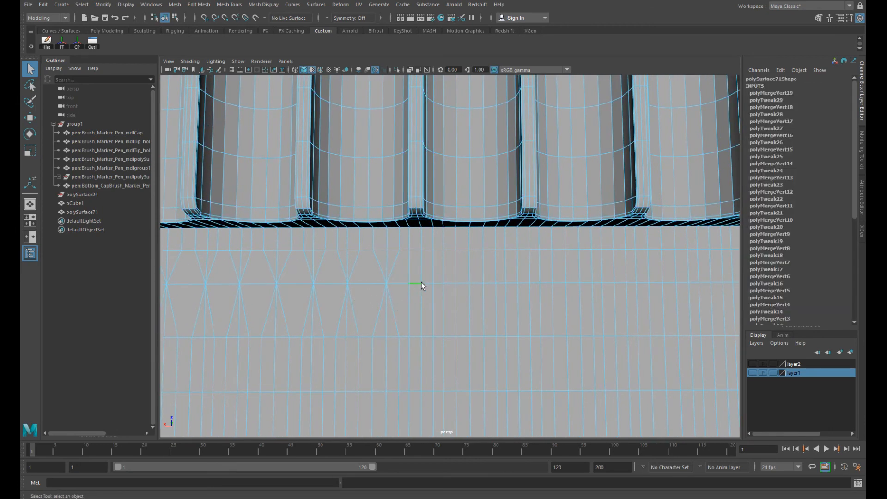
pyautogui.press('g')
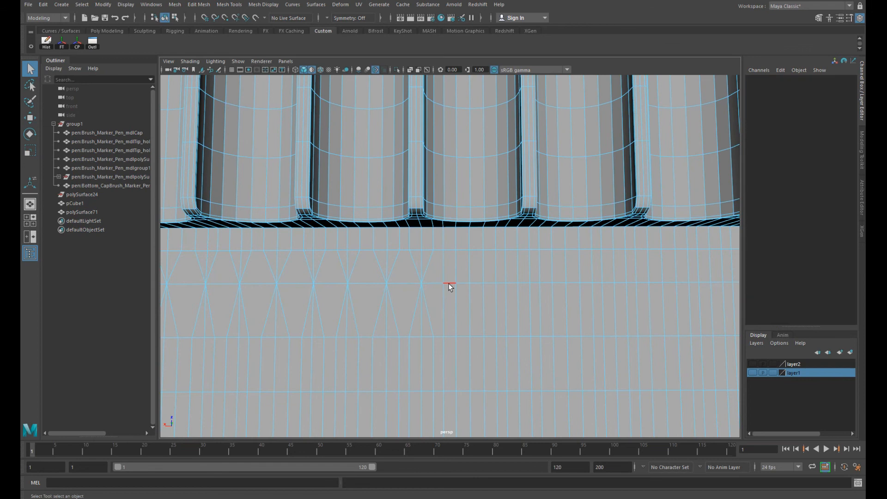
pyautogui.press('g')
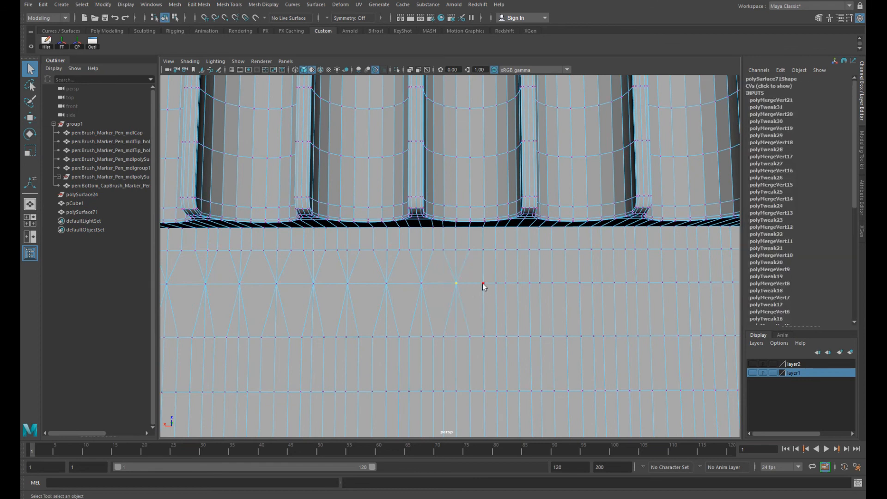
pyautogui.click(497, 283)
pyautogui.press('g')
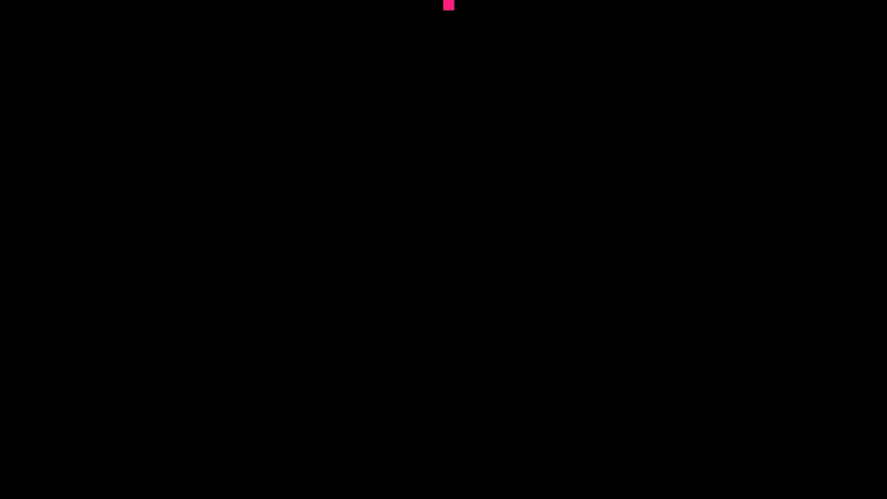